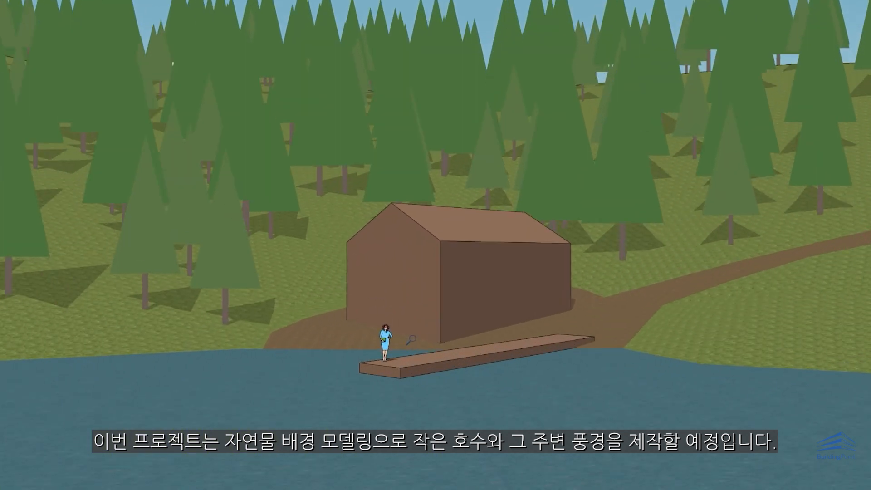
Look over the finished lakeside scene with its cabin, dock, path and wooded hillside from several angles
middle_drag(427, 327, 562, 350)
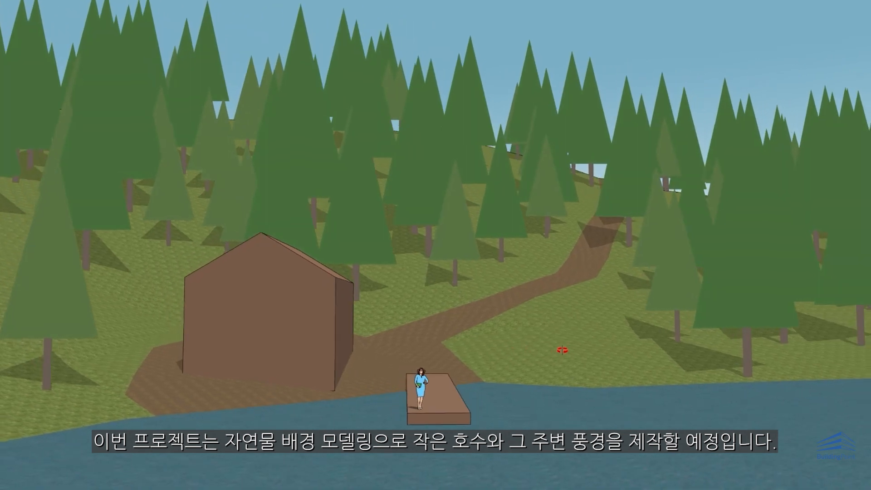
mouse_move(368, 343)
middle_down()
mouse_move(454, 342)
mouse_move(330, 355)
mouse_move(416, 339)
mouse_move(497, 356)
mouse_move(254, 355)
mouse_move(488, 359)
mouse_move(258, 362)
mouse_move(511, 357)
mouse_move(770, 336)
mouse_move(767, 352)
mouse_move(809, 371)
mouse_move(761, 358)
middle_up()
mouse_move(540, 332)
middle_down()
mouse_move(518, 323)
mouse_move(480, 329)
mouse_move(467, 303)
mouse_move(432, 301)
mouse_move(429, 310)
mouse_move(466, 334)
mouse_move(491, 378)
middle_up()
scroll(479, 327, up, 3)
scroll(458, 313, down, 3)
mouse_move(457, 344)
middle_down()
mouse_move(501, 384)
mouse_move(256, 341)
mouse_move(387, 350)
mouse_move(674, 317)
mouse_move(448, 314)
middle_up()
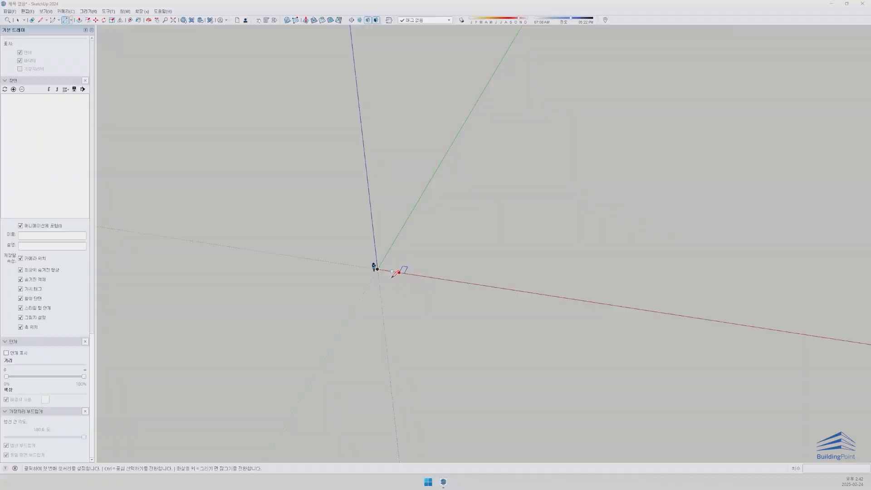
Draw a ground rectangle starting at the origin, with its sides along the red and green axes
scroll(390, 267, down, 1)
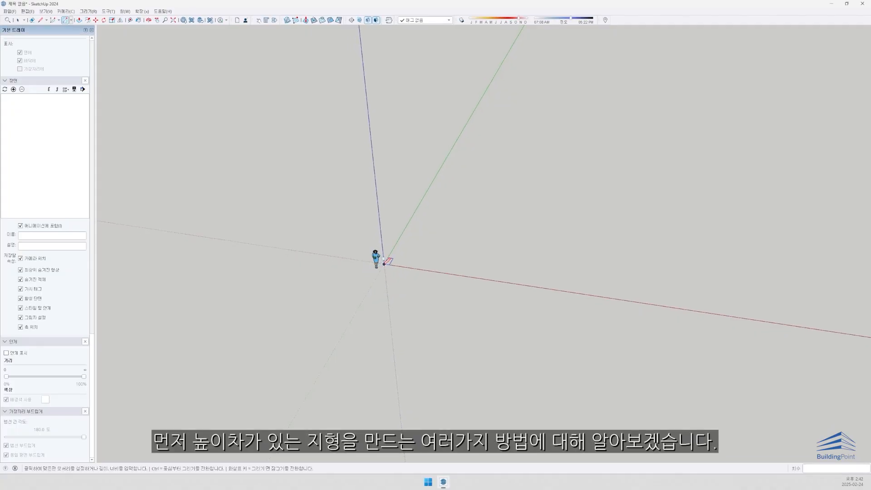
click(382, 265)
scroll(426, 246, down, 1)
scroll(544, 178, down, 1)
scroll(619, 135, down, 1)
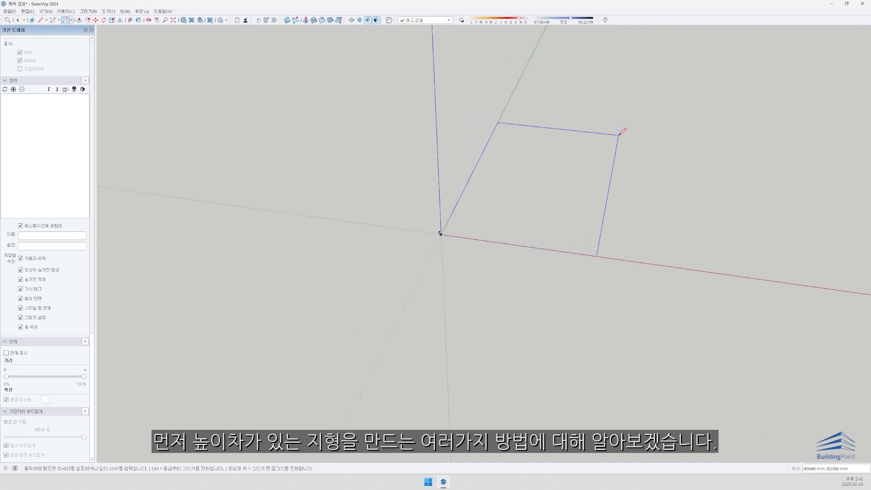
click(663, 90)
middle_drag(661, 101, 346, 293)
key(space)
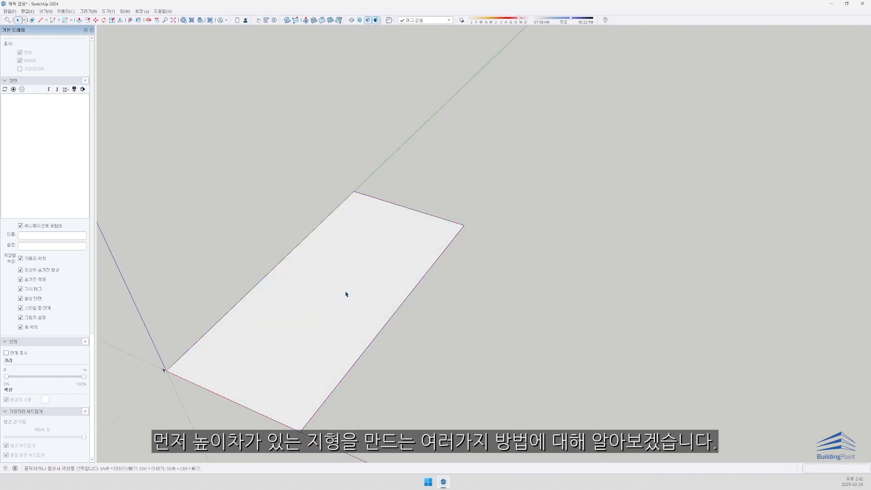
Scale the rectangle face wider along the red axis and slightly longer along the green axis
click(346, 293)
key(s)
drag(393, 312, 451, 321)
drag(427, 214, 436, 202)
click(436, 202)
key(space)
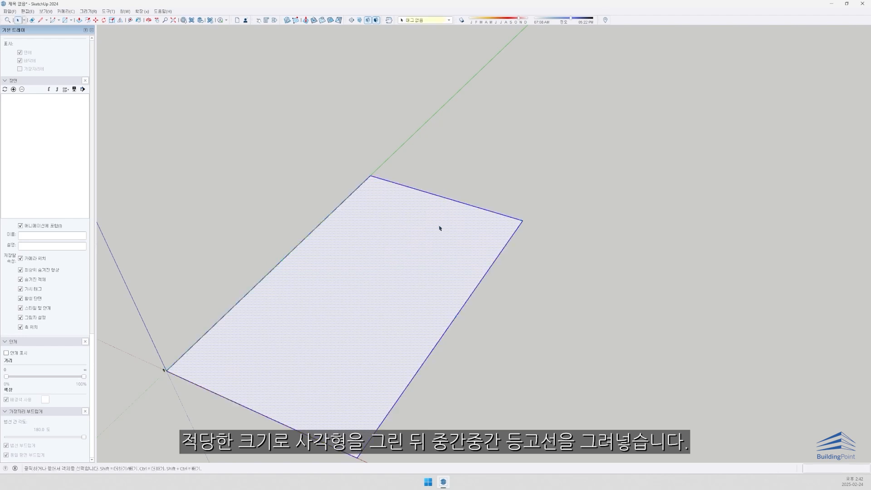
Draw the first contour as connected line segments from one long edge of the rectangle to the other, bowing toward the far end
middle_drag(440, 227, 378, 211)
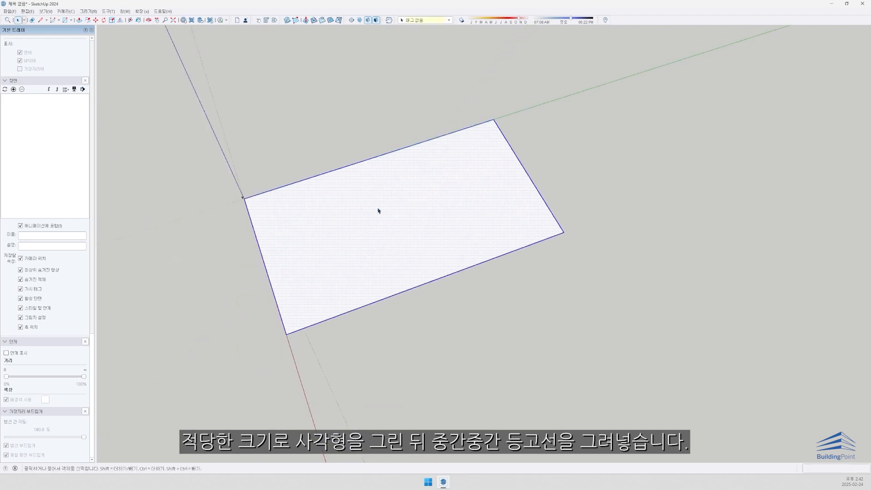
click(374, 157)
scroll(403, 186, up, 2)
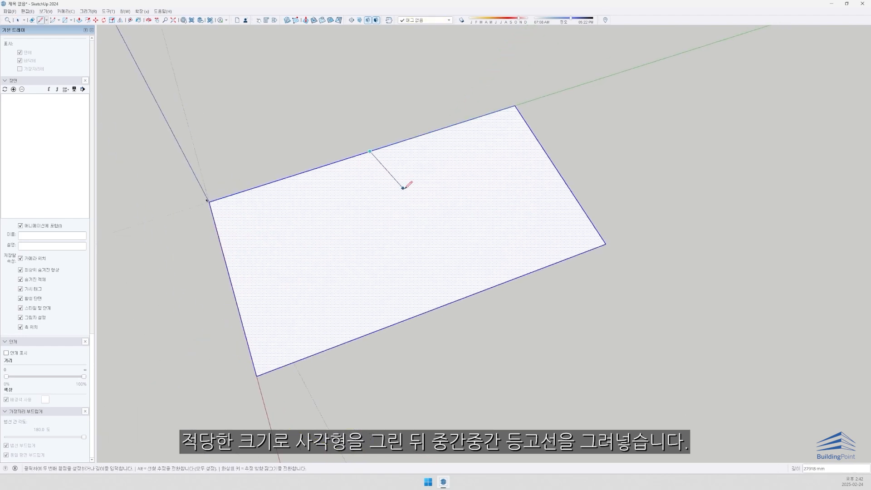
click(362, 154)
scroll(397, 183, up, 1)
click(384, 169)
scroll(402, 199, up, 1)
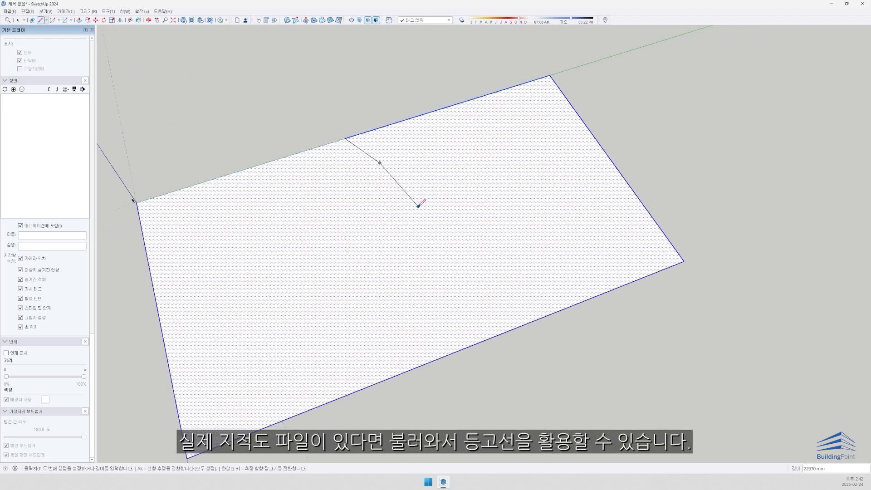
click(421, 206)
scroll(427, 231, up, 1)
click(450, 266)
scroll(453, 287, down, 1)
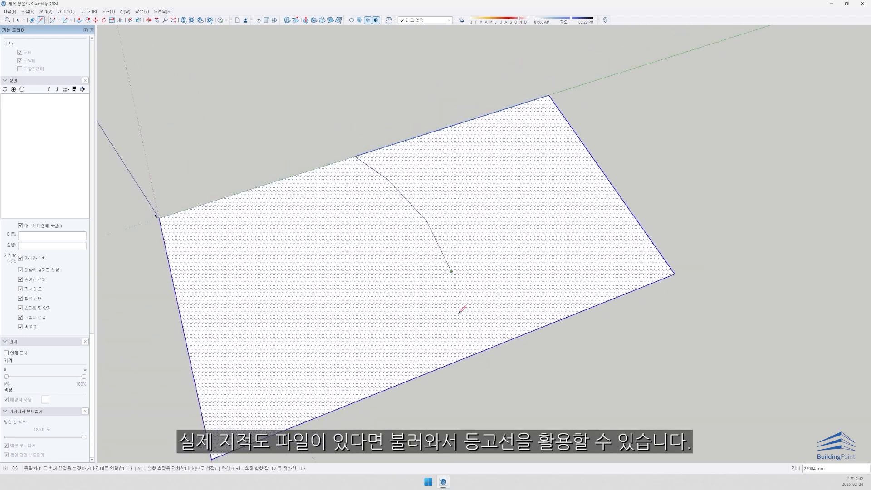
scroll(449, 319, up, 1)
click(445, 323)
scroll(443, 338, down, 1)
scroll(428, 376, down, 1)
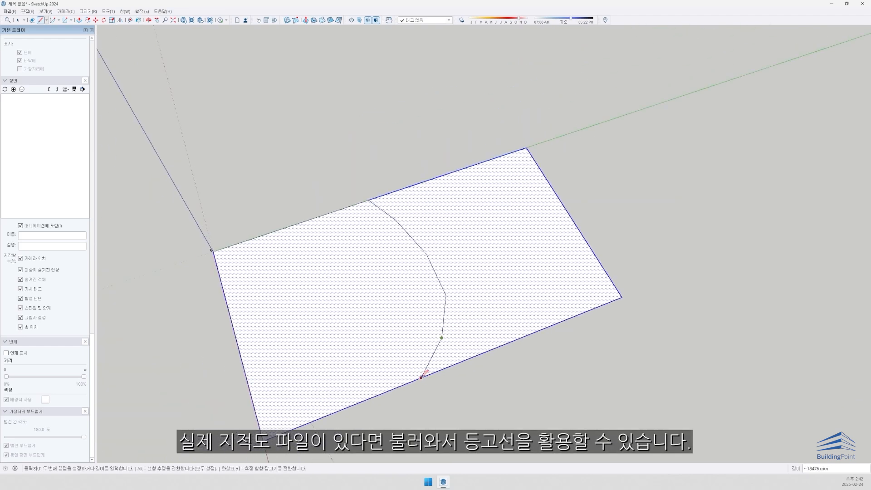
scroll(435, 368, up, 1)
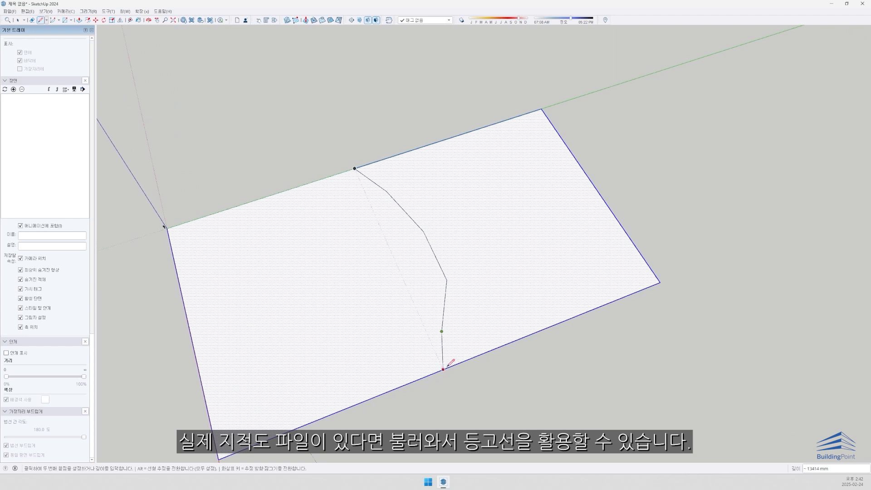
click(443, 369)
Draw a second contour of connected line segments close beside the first, on the side facing the far end
scroll(474, 353, up, 2)
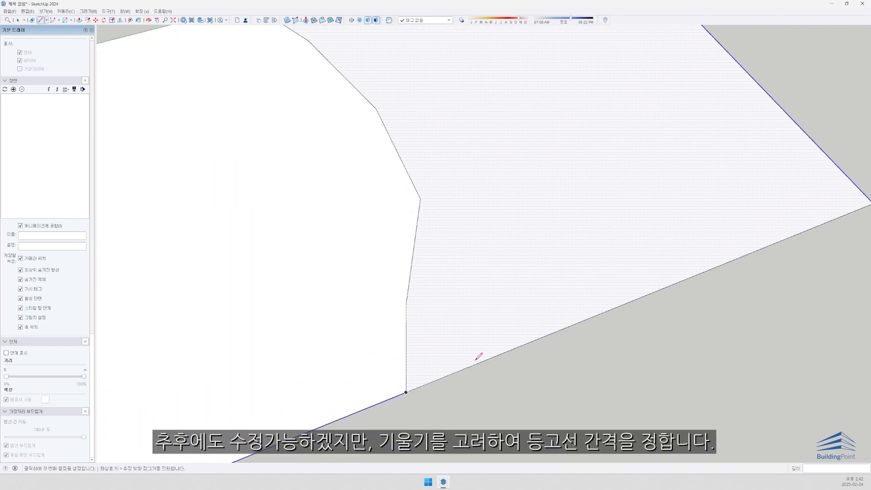
click(438, 378)
scroll(429, 304, up, 2)
scroll(437, 317, down, 2)
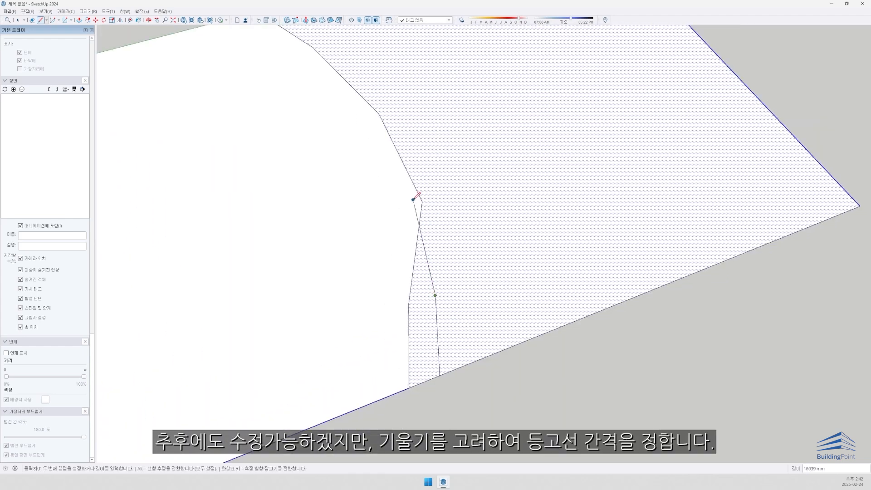
scroll(448, 187, down, 3)
scroll(460, 248, up, 3)
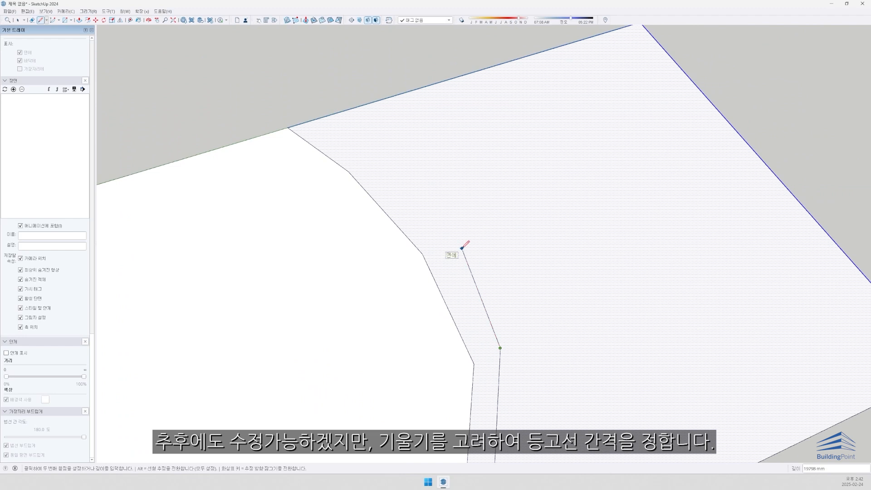
click(462, 248)
scroll(391, 185, up, 1)
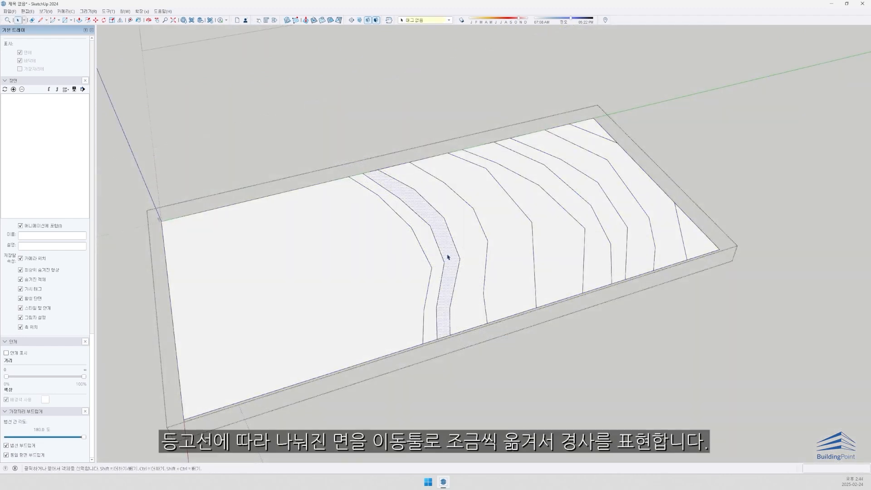
Select all terrain bands beyond the second contour and move them up 1000 mm along the blue axis
middle_drag(447, 257, 414, 247)
scroll(414, 247, up, 2)
ctrl+click(521, 263)
ctrl+drag(670, 333, 610, 257)
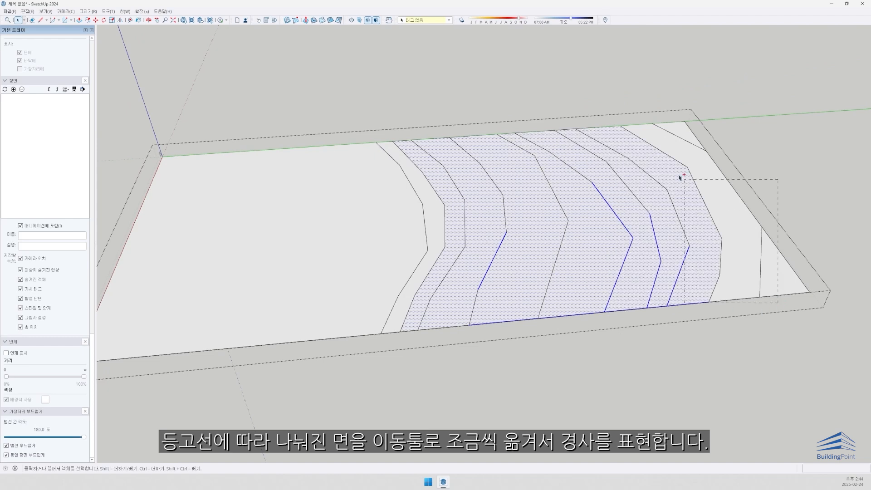
ctrl+click(703, 210)
middle_drag(455, 252, 473, 175)
click(472, 175)
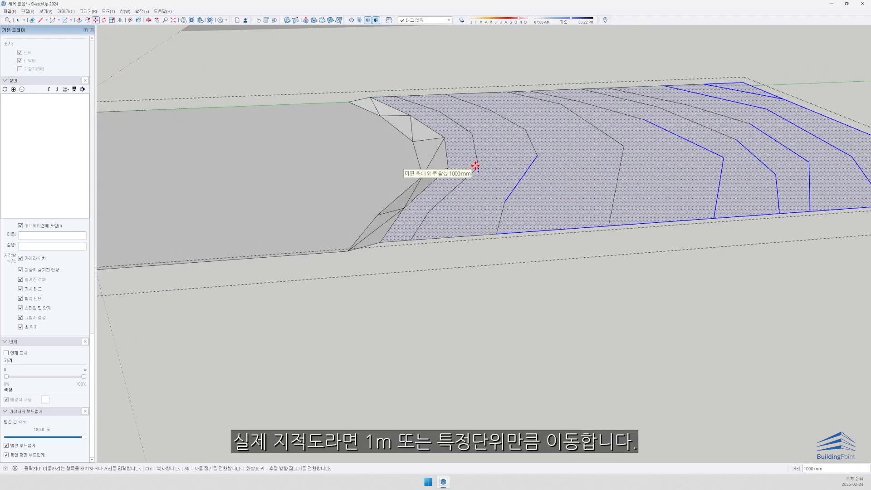
click(475, 166)
key(space)
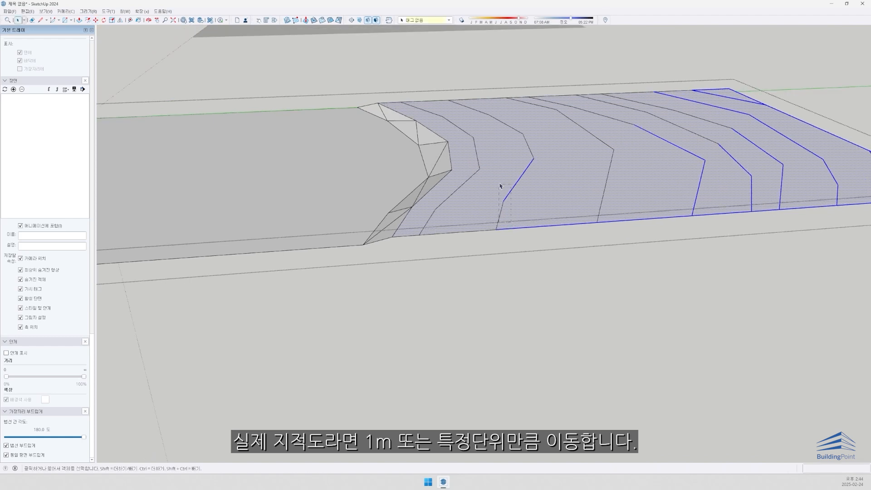
Select all terrain bands beyond the third contour and move them up 500 mm along the blue axis
click(501, 187)
middle_drag(542, 186, 539, 235)
ctrl+click(774, 187)
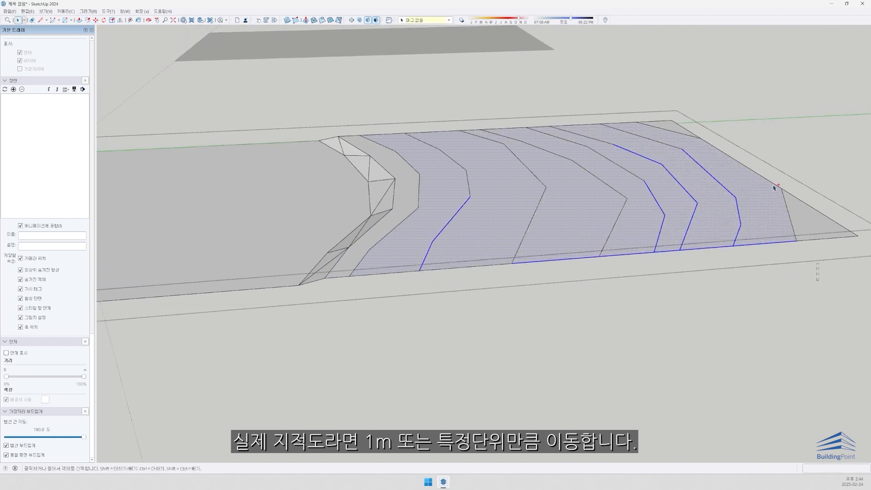
click(472, 205)
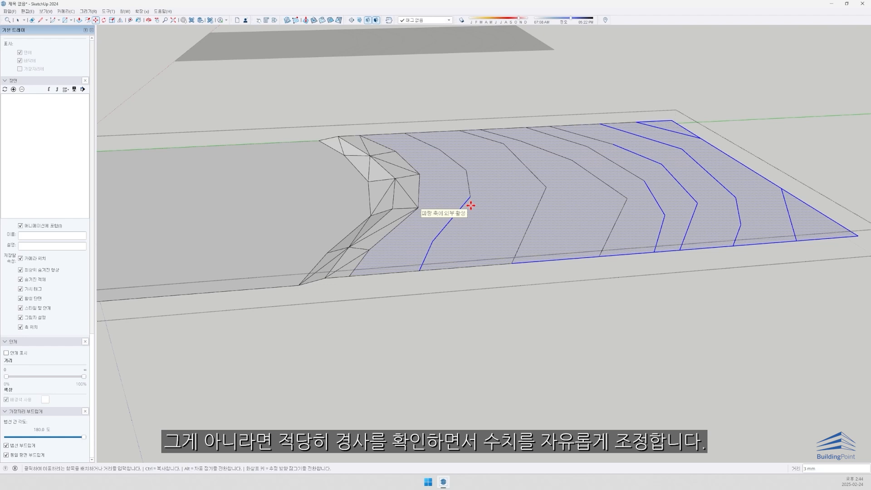
text(500)
key(Return)
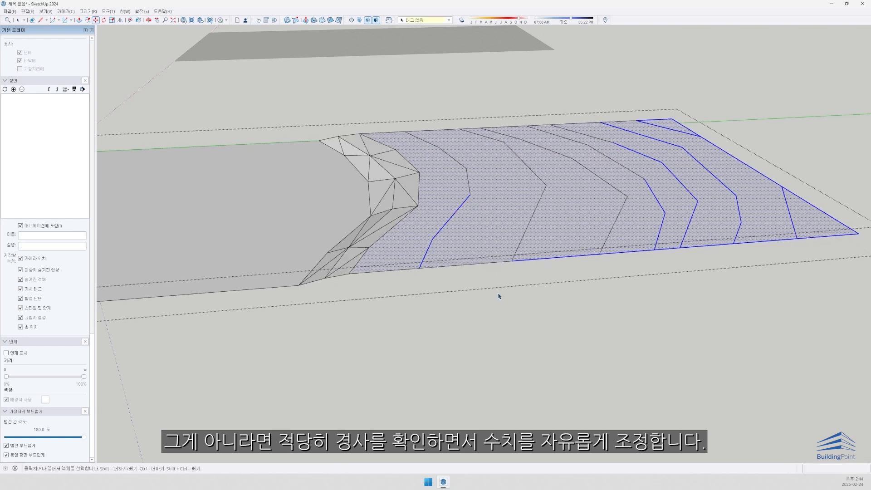
key(space)
Raise all terrain bands beyond the fourth contour vertically by eye to continue the slope
click(498, 294)
click(525, 223)
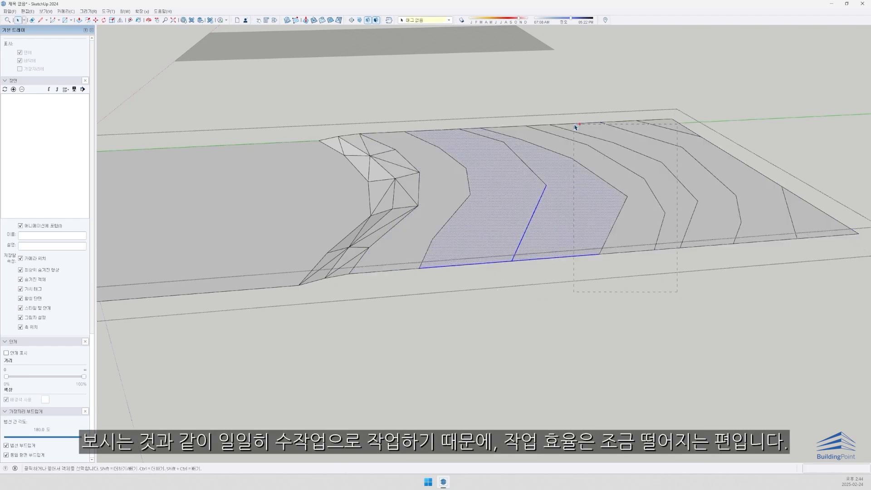
ctrl+click(657, 195)
click(513, 186)
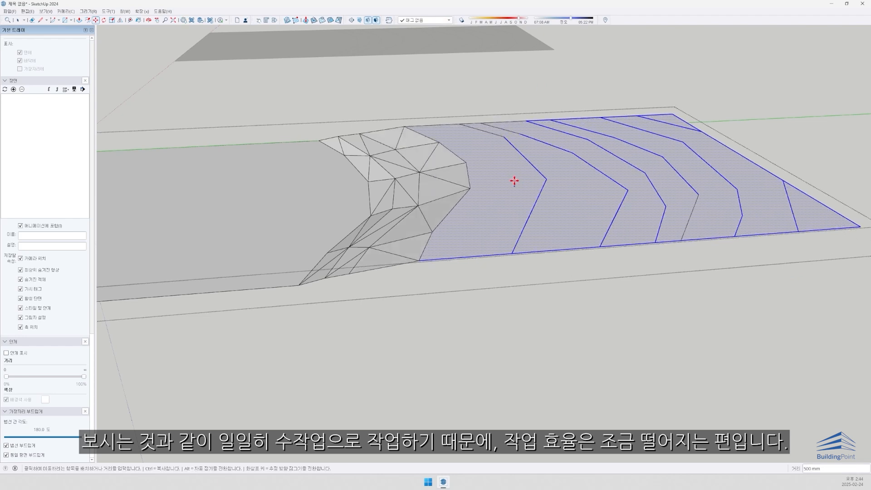
click(512, 186)
scroll(512, 186, down, 4)
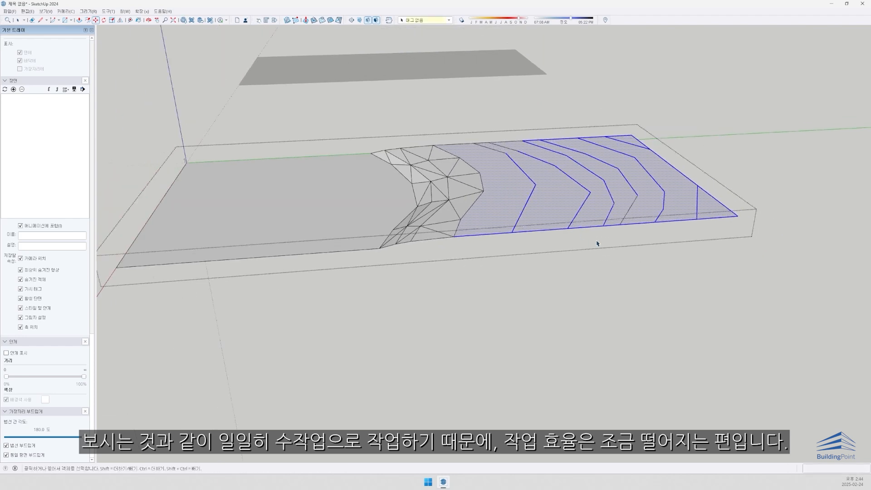
Select all terrain bands beyond the fifth contour and move them further up along the blue axis
key(space)
scroll(551, 200, up, 3)
drag(613, 254, 569, 136)
middle_drag(676, 247, 636, 281)
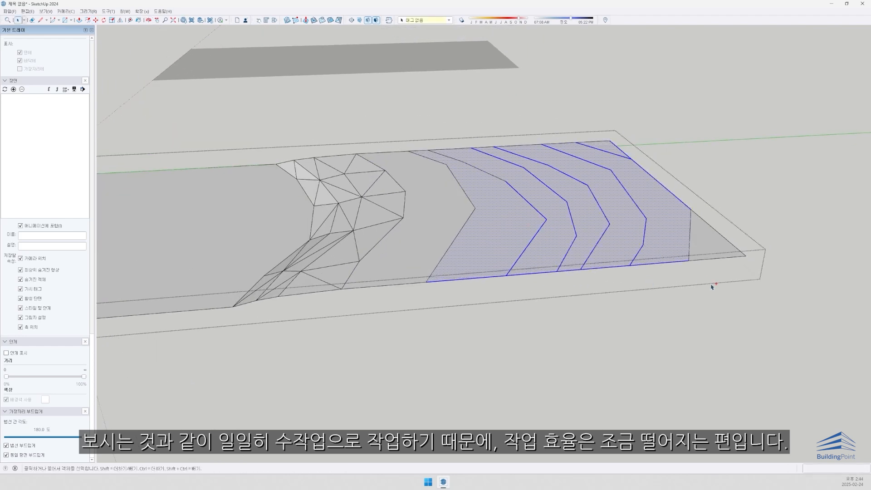
scroll(521, 195, up, 1)
key(m)
click(501, 196)
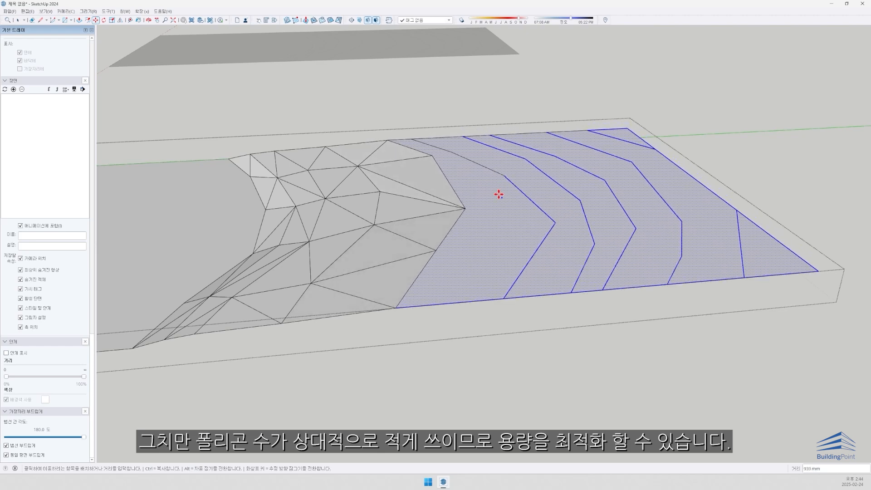
click(499, 194)
Raise the remaining terrain bands beyond the sixth contour one after another to complete the slope
scroll(499, 195, down, 3)
key(space)
scroll(541, 248, up, 2)
drag(544, 253, 535, 246)
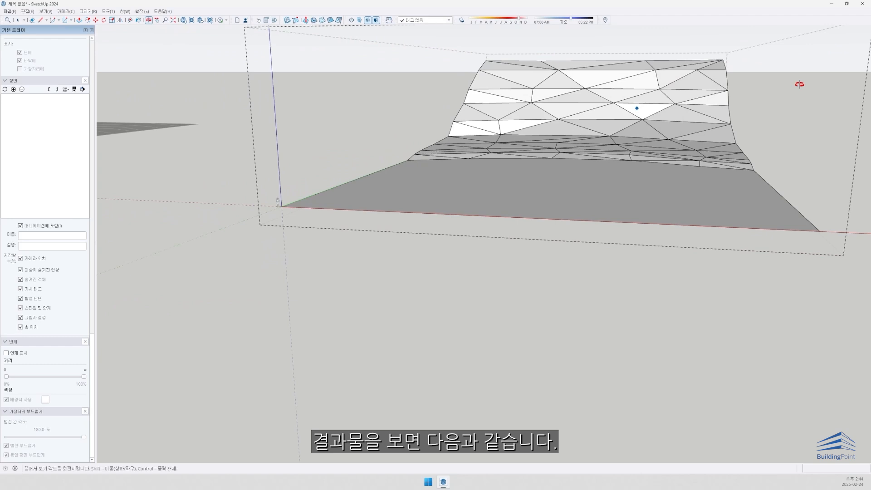
Examine the completed contour slope from eye level, close up and from above
middle_drag(799, 85, 804, 85)
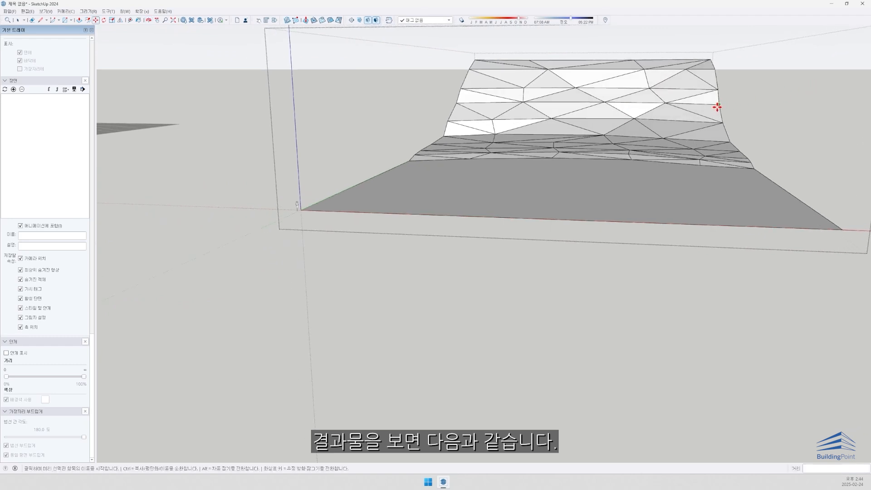
key(space)
scroll(714, 111, up, 5)
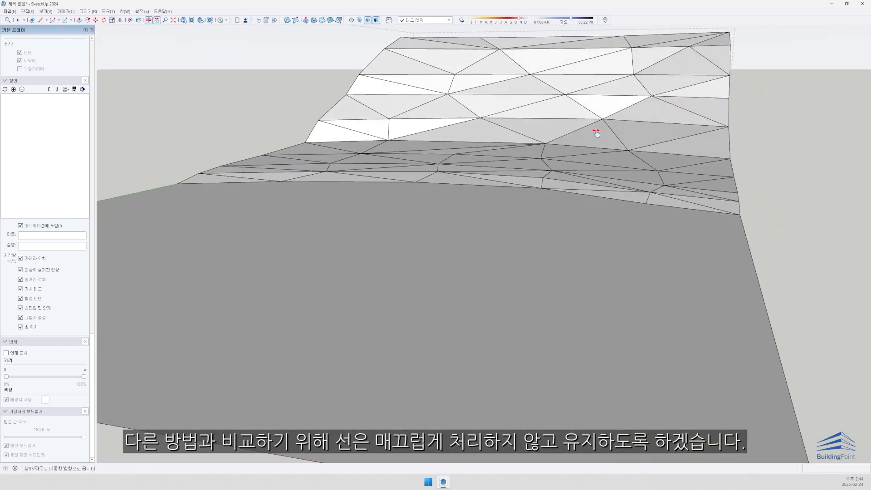
scroll(570, 258, up, 2)
middle_drag(570, 257, 570, 236)
key(Escape)
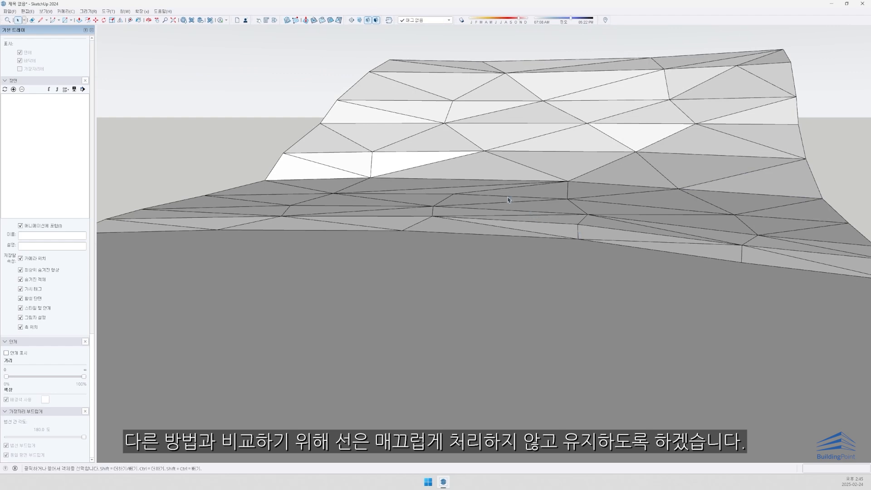
middle_drag(508, 199, 452, 411)
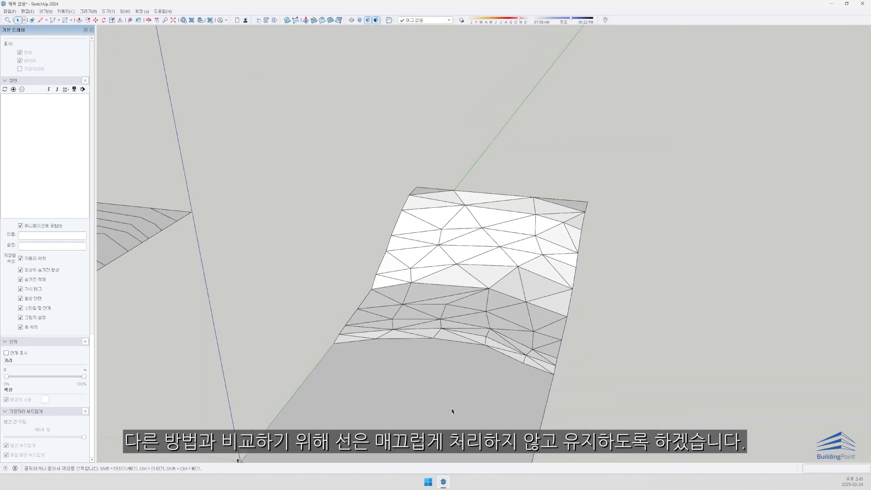
Open the terrain group and select all its connected geometry to inspect the triangulated slope
click(460, 364)
double_click(461, 364)
triple_click(461, 363)
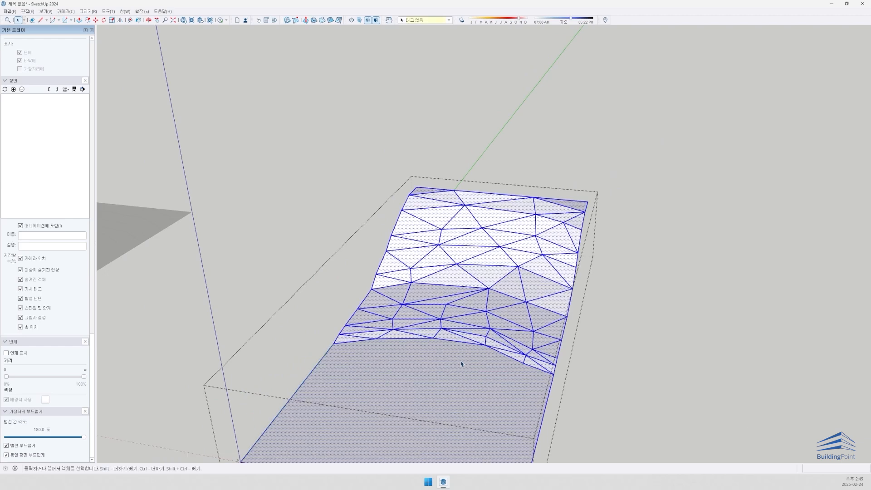
middle_drag(461, 363, 535, 374)
scroll(483, 325, up, 2)
shift+middle_drag(484, 324, 480, 317)
scroll(420, 291, up, 2)
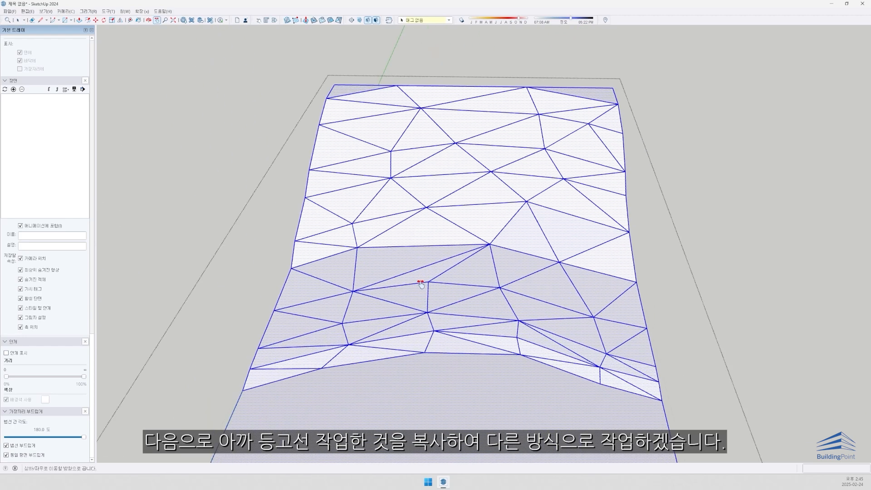
Leave the first terrain's editing mode and copy the flat contour plane along the red axis to the other side of the finished slope
scroll(422, 283, down, 2)
key(Escape)
scroll(449, 303, down, 6)
click(245, 324)
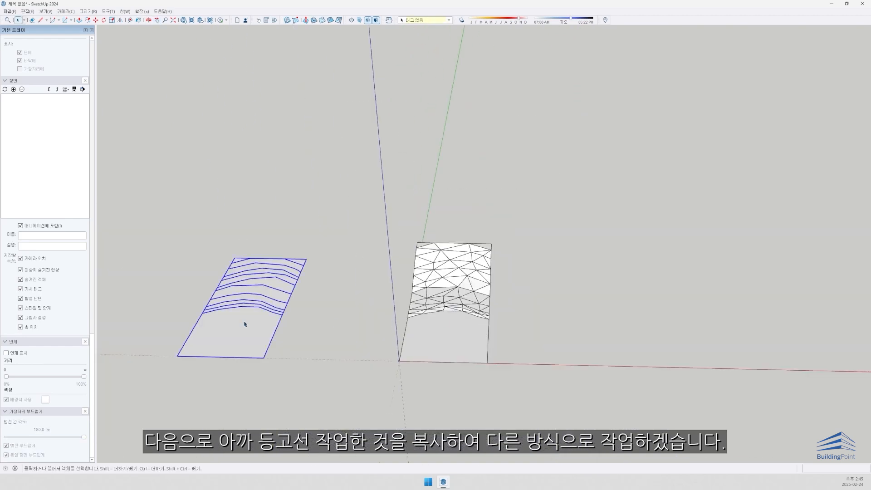
click(195, 351)
key(ctrl)
click(536, 358)
scroll(565, 331, up, 5)
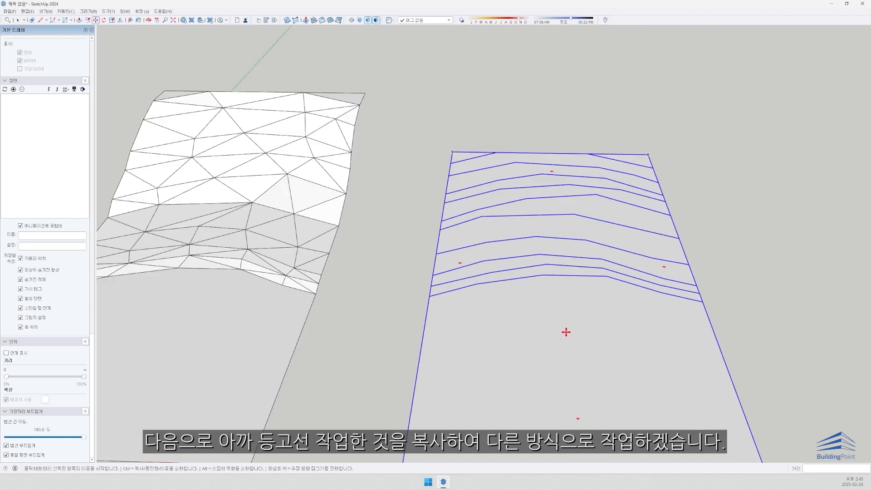
Open the copied plane and erase its side border edges so that only the separate contour lines remain
key(space)
mouse_move(565, 332)
middle_down()
mouse_move(366, 290)
mouse_move(443, 312)
middle_up()
scroll(366, 290, up, 1)
triple_click(366, 290)
scroll(362, 198, up, 1)
key(e)
drag(386, 197, 383, 182)
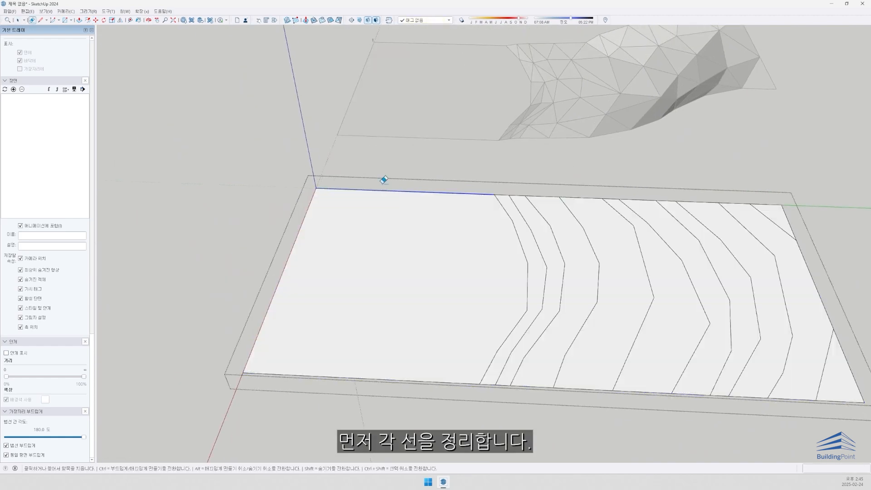
drag(423, 370, 429, 396)
scroll(482, 379, up, 1)
drag(481, 379, 644, 410)
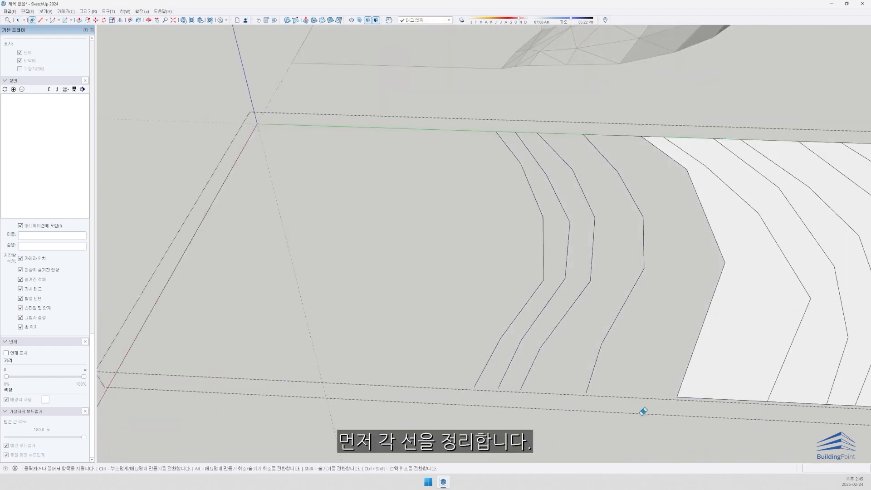
shift+middle_drag(644, 410, 458, 380)
mouse_move(458, 380)
mouse_down()
mouse_move(576, 381)
mouse_move(619, 399)
mouse_move(800, 428)
mouse_up()
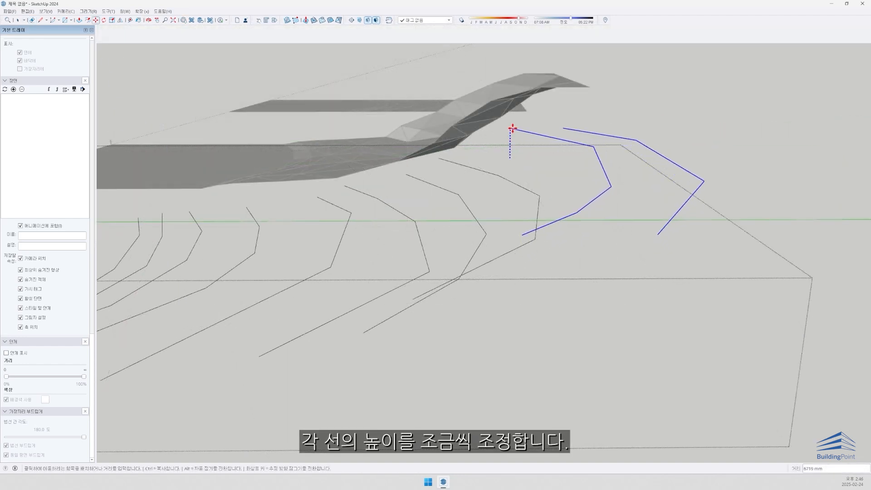
Move the two farthest contour lines up along the blue axis, and raise the outermost one a bit more
click(512, 123)
key(space)
scroll(563, 128, up, 1)
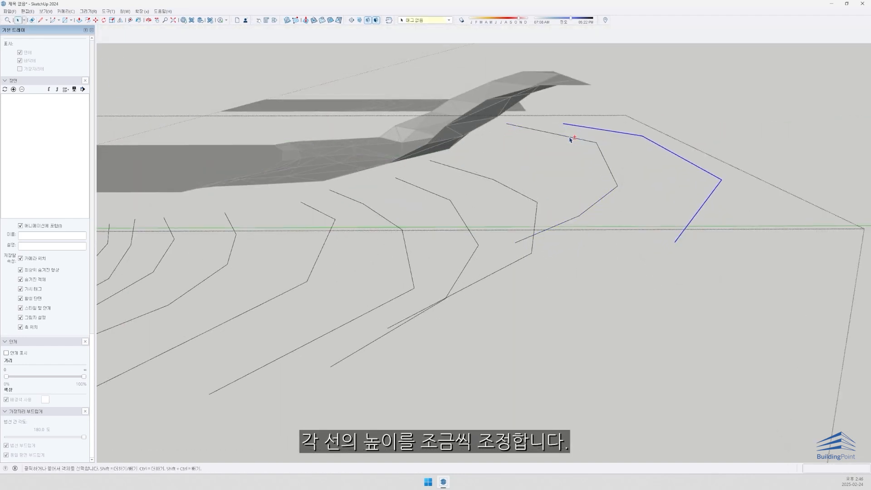
click(565, 127)
click(563, 113)
scroll(563, 114, down, 2)
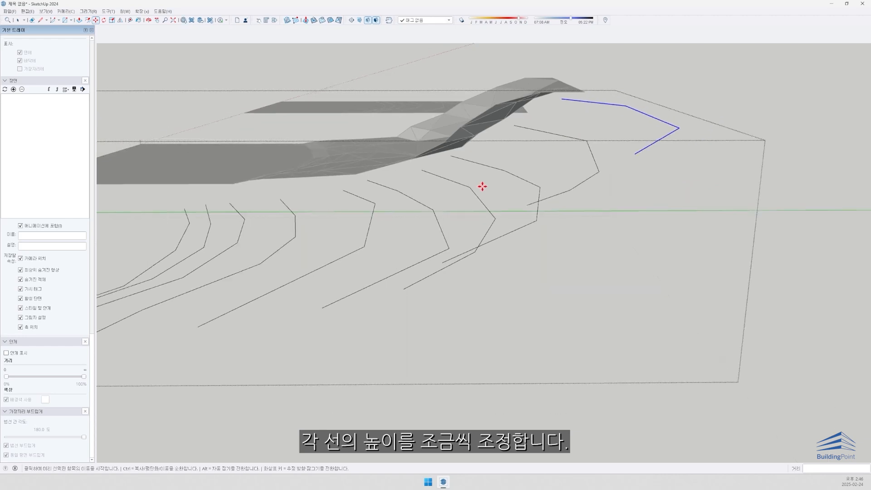
Check the Sandbox toolset in the toolbar settings and generate a terrain surface from all the raised contour lines with From Contours
middle_drag(482, 186, 781, 157)
scroll(490, 175, down, 2)
middle_drag(476, 174, 513, 191)
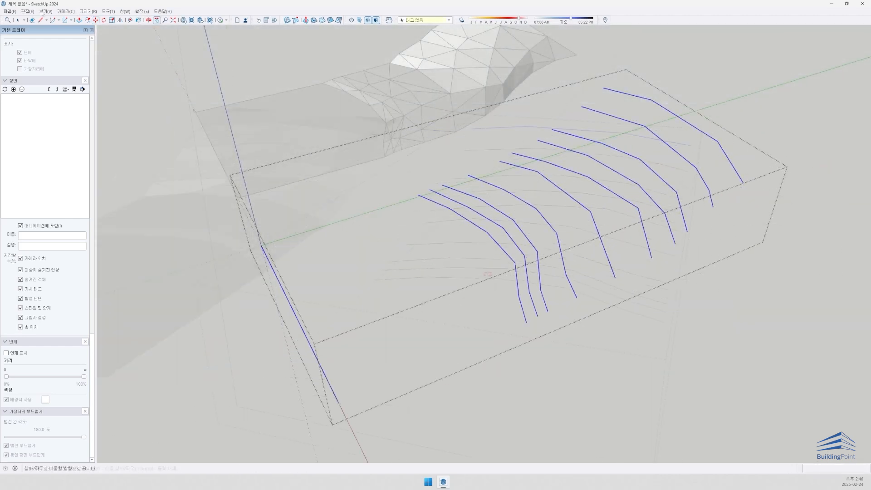
click(45, 11)
click(59, 19)
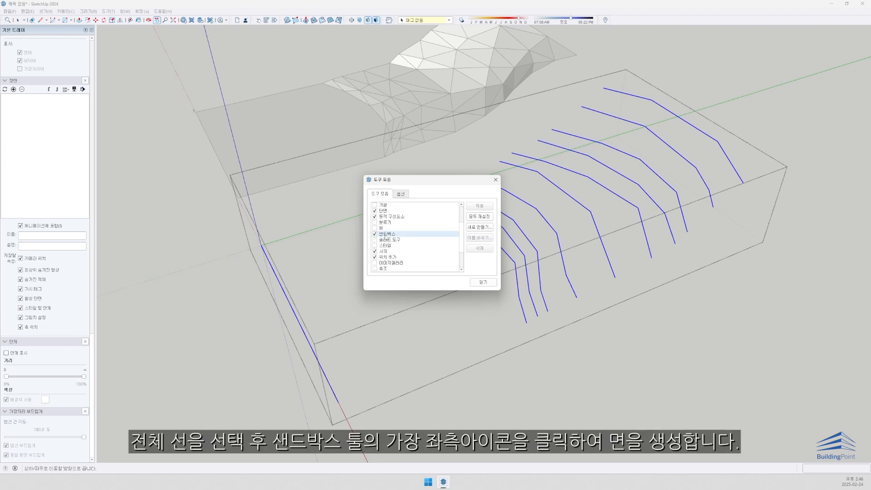
click(482, 283)
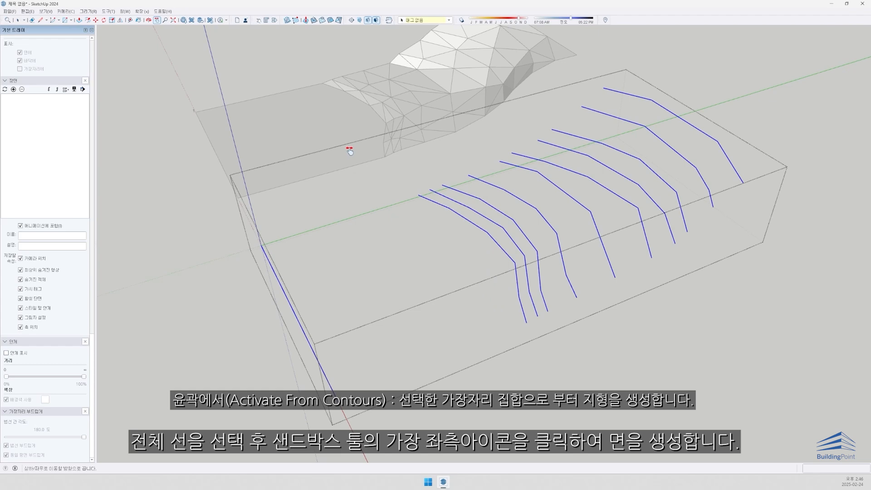
click(287, 20)
middle_drag(480, 200, 704, 138)
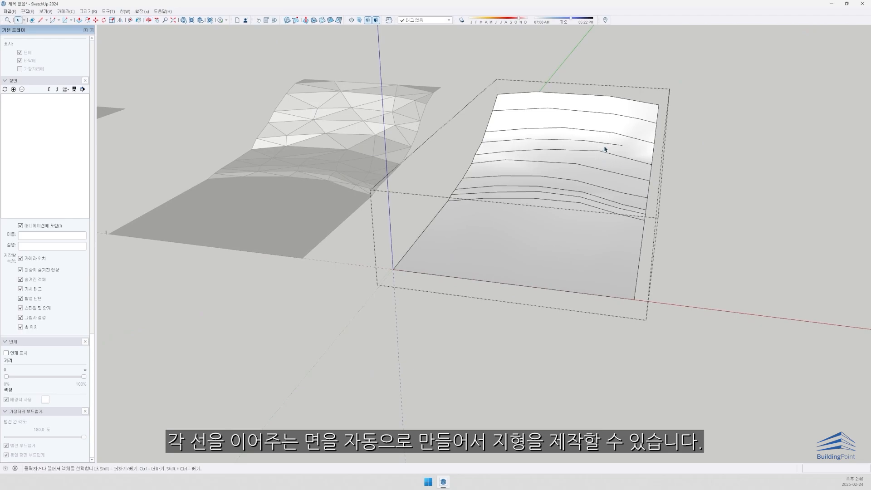
Set the generated terrain's edge softening angle to 0.0 degrees to expose its triangulated edges
middle_drag(604, 149, 643, 194)
scroll(640, 195, down, 3)
key(Escape)
click(565, 254)
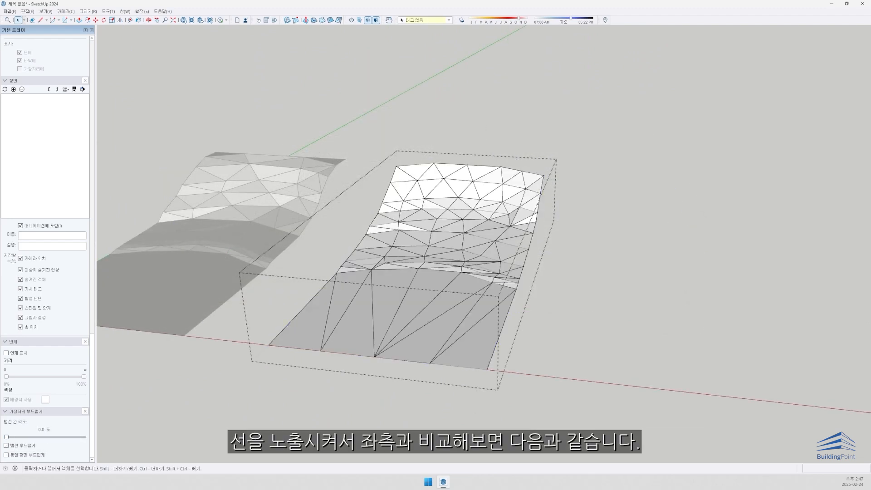
Compare the triangulation of the generated terrain with that of the first slope from several angles
middle_drag(303, 304, 436, 285)
scroll(439, 284, up, 3)
key(Escape)
key(Escape)
middle_drag(300, 265, 599, 256)
click(563, 245)
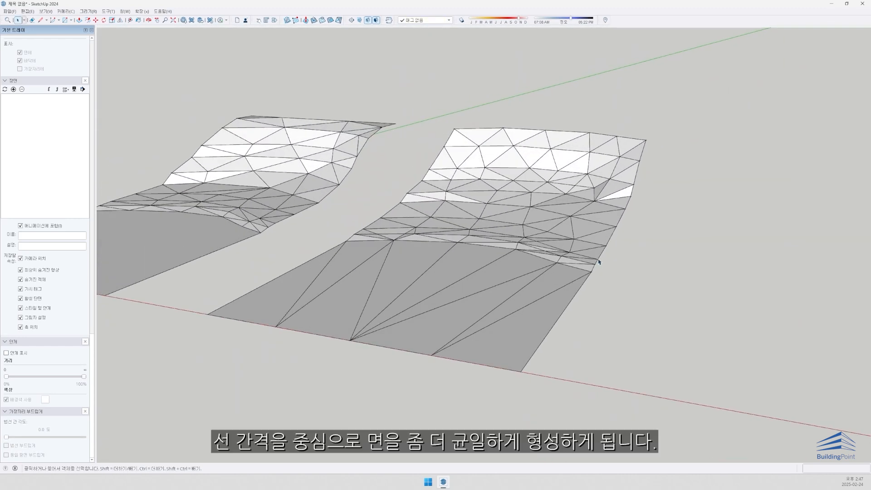
mouse_move(599, 262)
middle_down()
mouse_move(566, 232)
mouse_move(530, 239)
mouse_move(606, 265)
middle_up()
scroll(473, 250, down, 6)
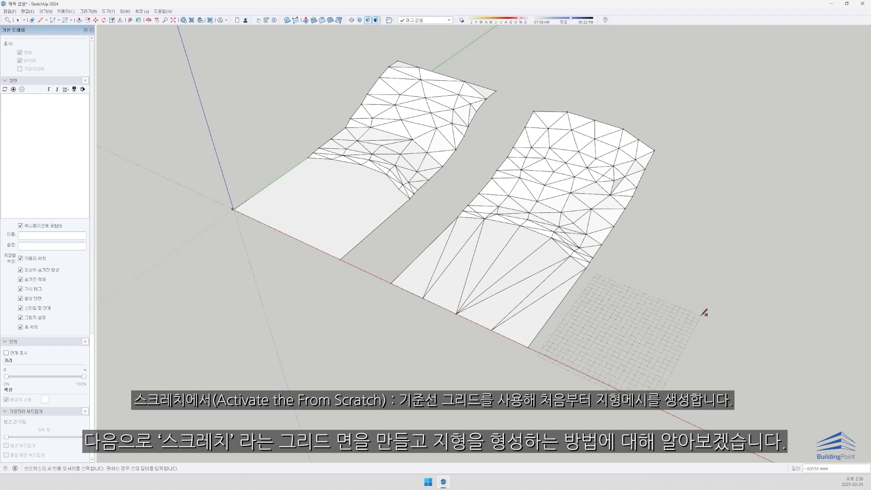
Draw a From Scratch grid beside the second terrain and reverse all its faces
click(674, 304)
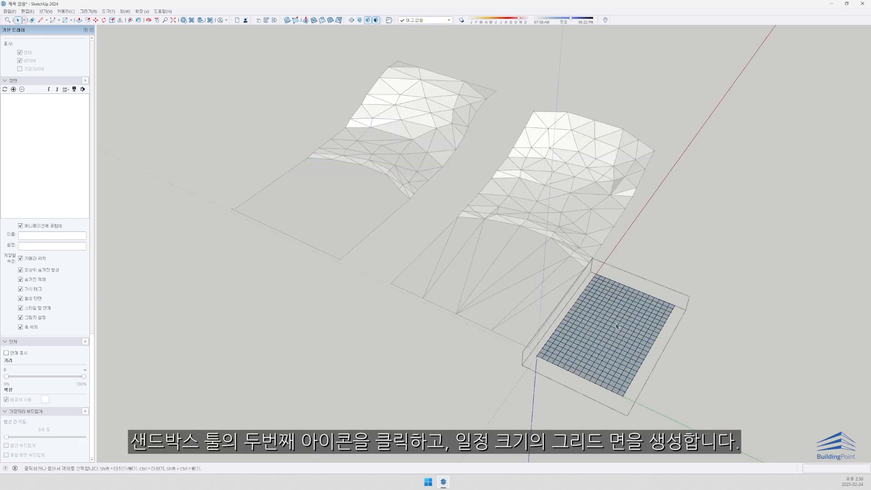
triple_click(616, 326)
right_click(616, 324)
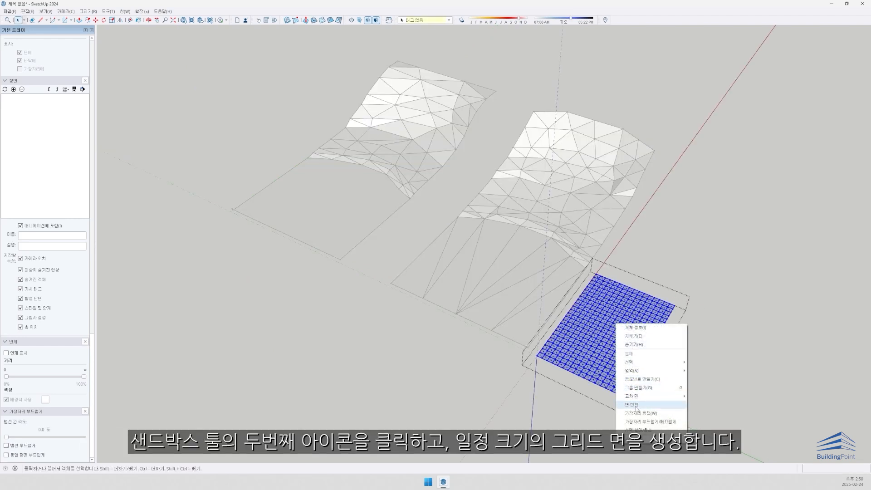
click(636, 405)
Move the grid onto the front corner of the second terrain and scale its width to match the terrain's front edge
scroll(528, 356, up, 5)
key(m)
click(529, 355)
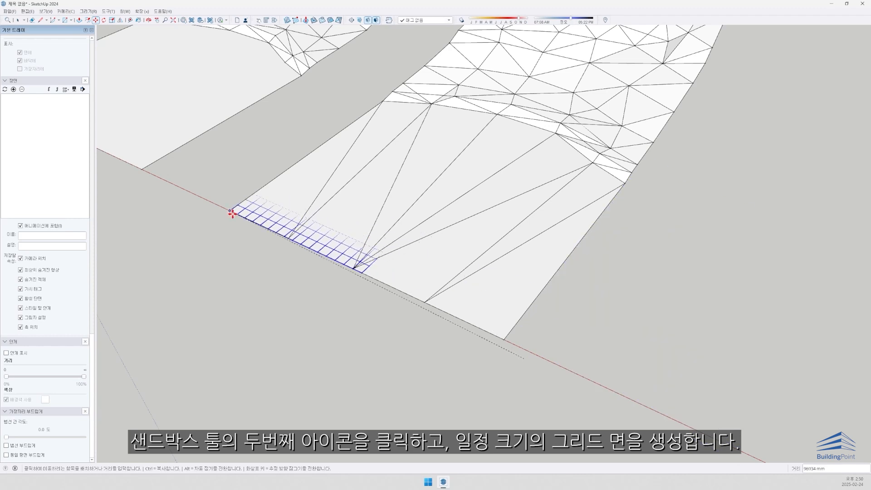
click(231, 212)
key(s)
click(443, 200)
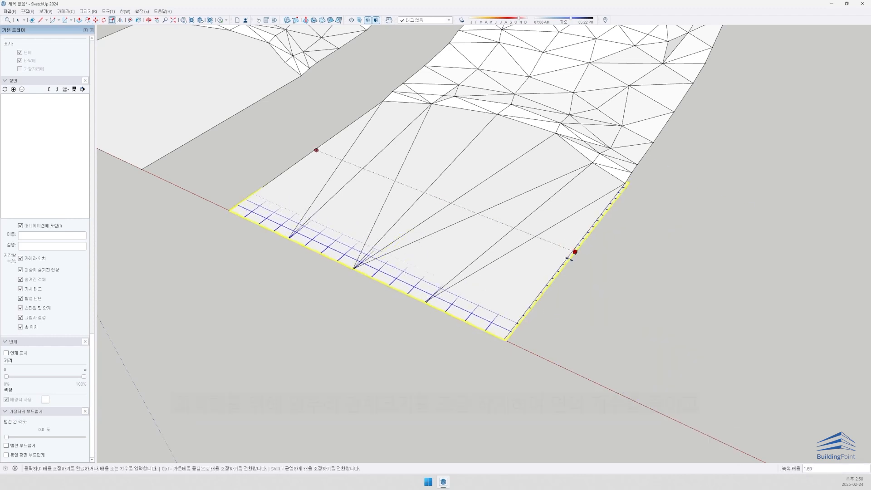
click(569, 259)
Scale the grid along the green axis to the far end of the existing terrains
middle_drag(568, 286, 454, 245)
scroll(622, 241, down, 3)
middle_drag(581, 202, 554, 157)
click(562, 176)
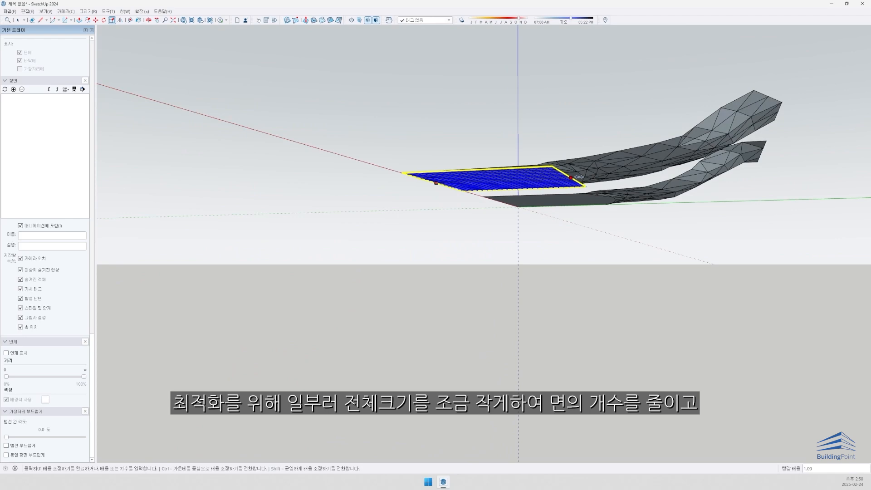
click(766, 141)
middle_drag(504, 186, 618, 319)
middle_drag(540, 227, 612, 237)
scroll(547, 222, up, 2)
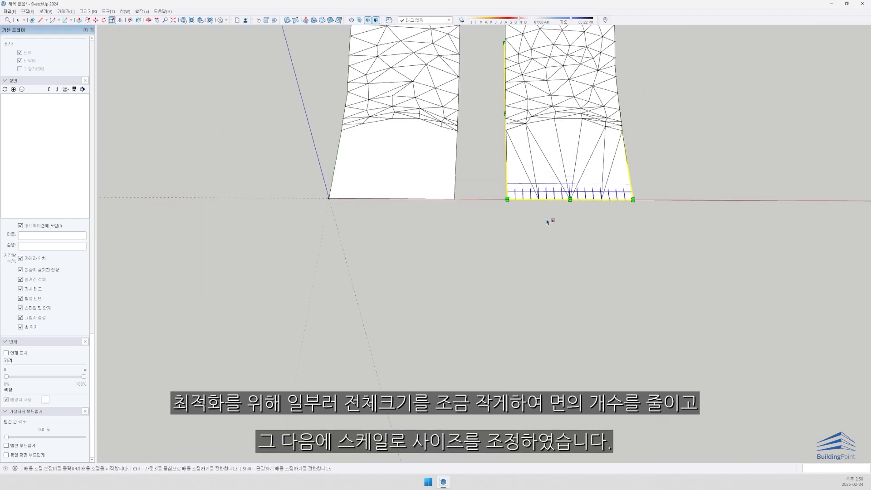
Move the scaled grid along the red axis so that it stands clear beside the second terrain
key(m)
click(455, 198)
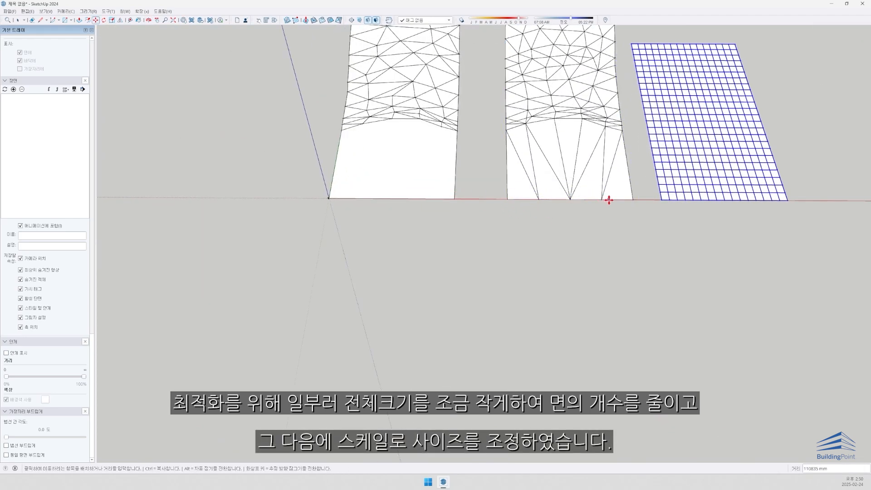
click(633, 200)
scroll(632, 200, down, 1)
shift+middle_drag(632, 199, 443, 253)
scroll(418, 203, up, 2)
scroll(417, 202, down, 1)
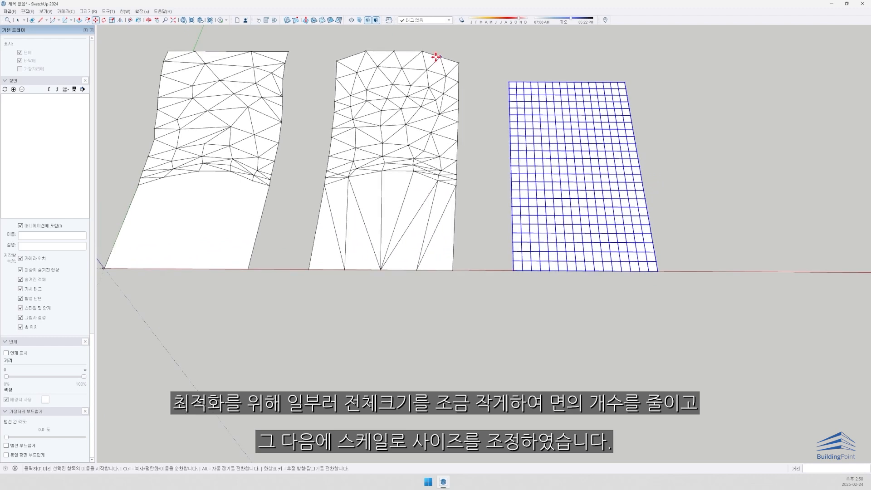
Open the grid and raise both corners of its far end using Smoove with a radius of 80000 mm
middle_drag(662, 156, 556, 167)
scroll(555, 186, up, 2)
key(space)
double_click(553, 207)
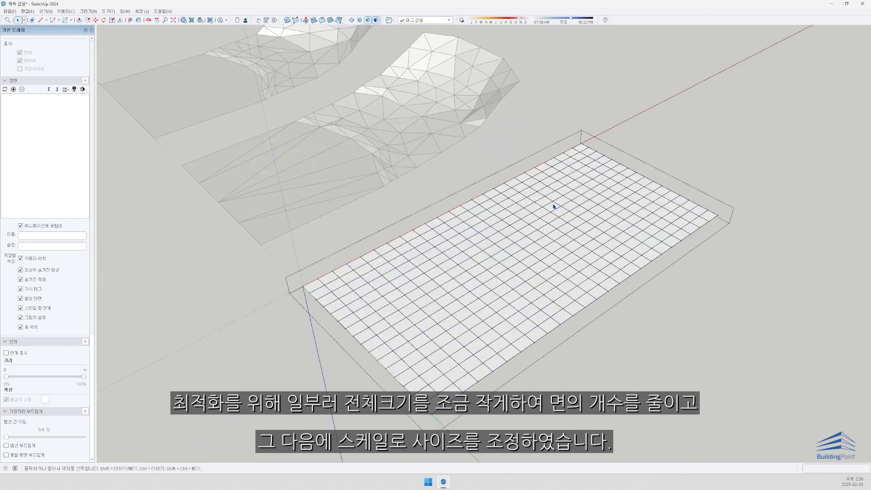
click(306, 20)
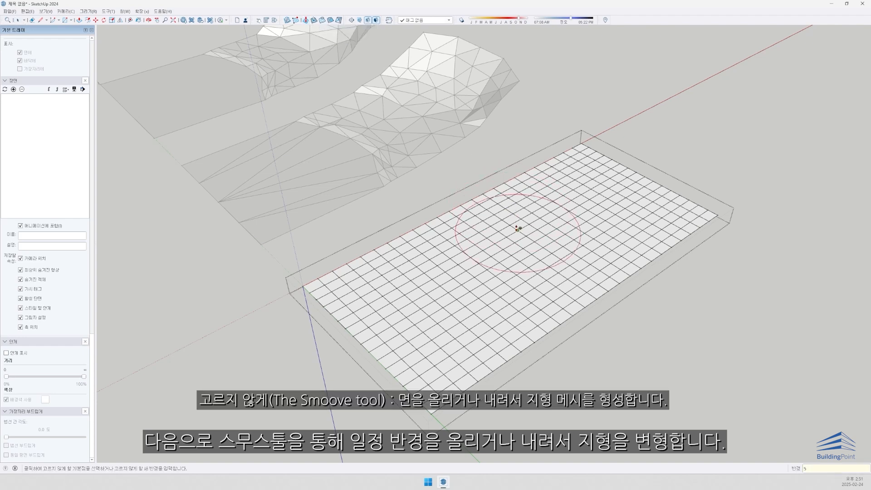
text(000)
key(Return)
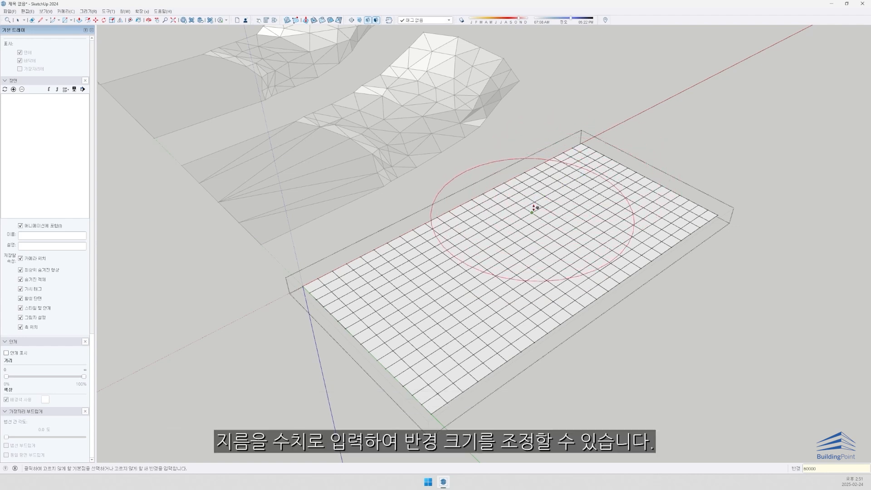
key(Return)
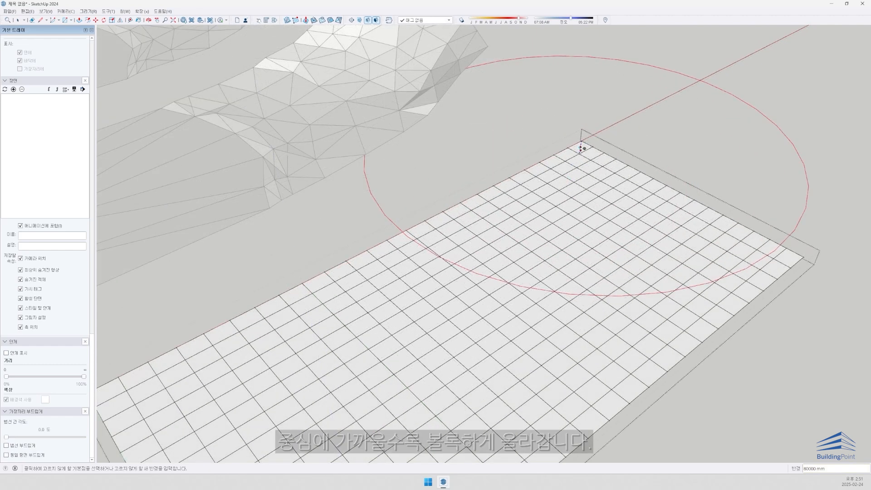
click(581, 147)
click(584, 93)
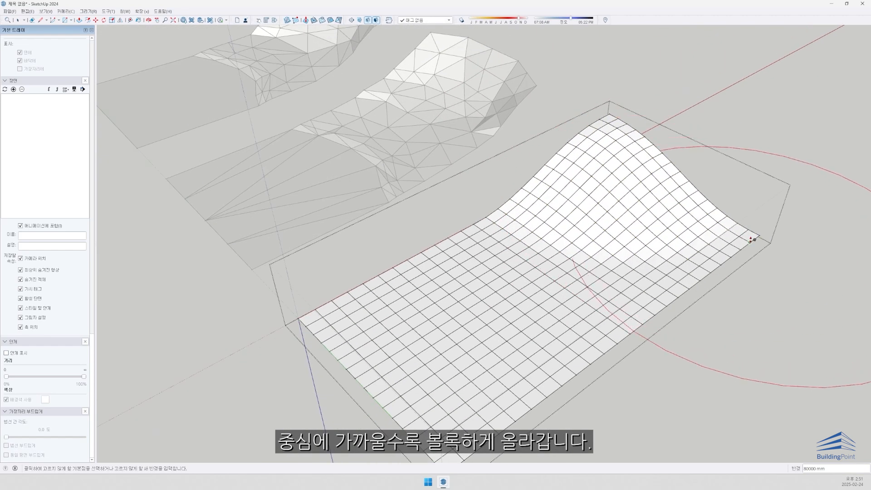
click(752, 239)
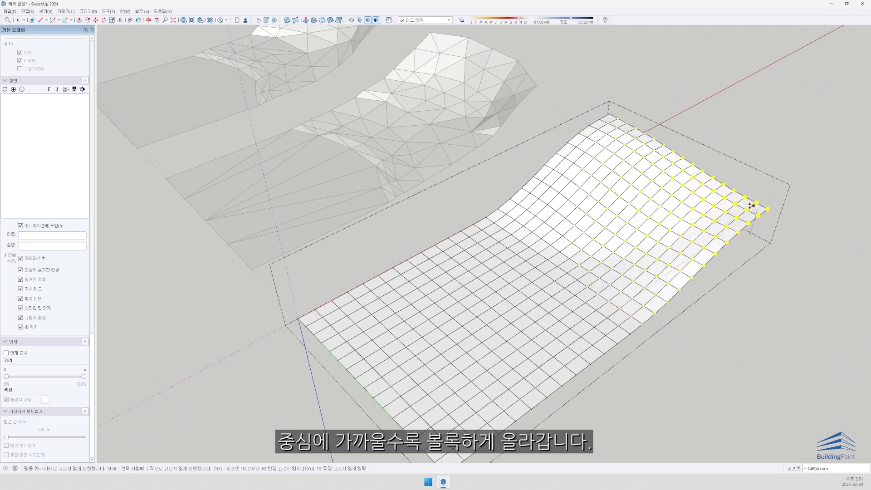
click(754, 183)
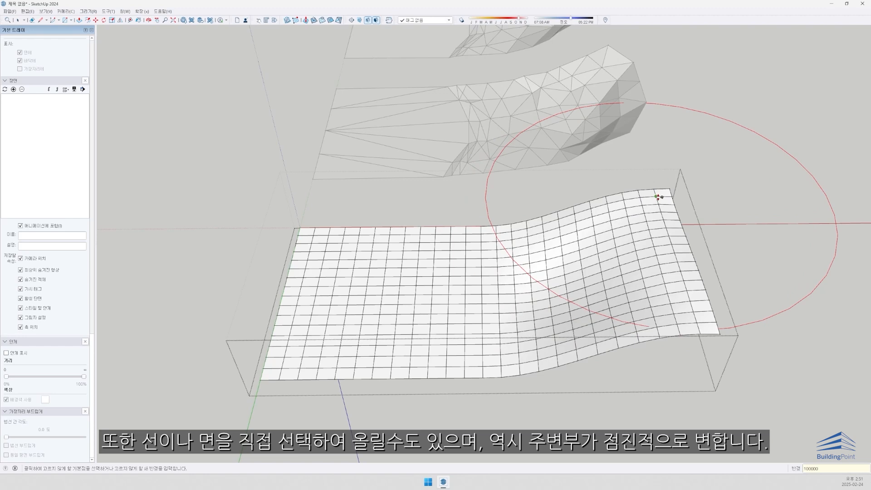
Raise both far-end corners of the mesh further using Smoove with a radius of 100000 mm
click(660, 194)
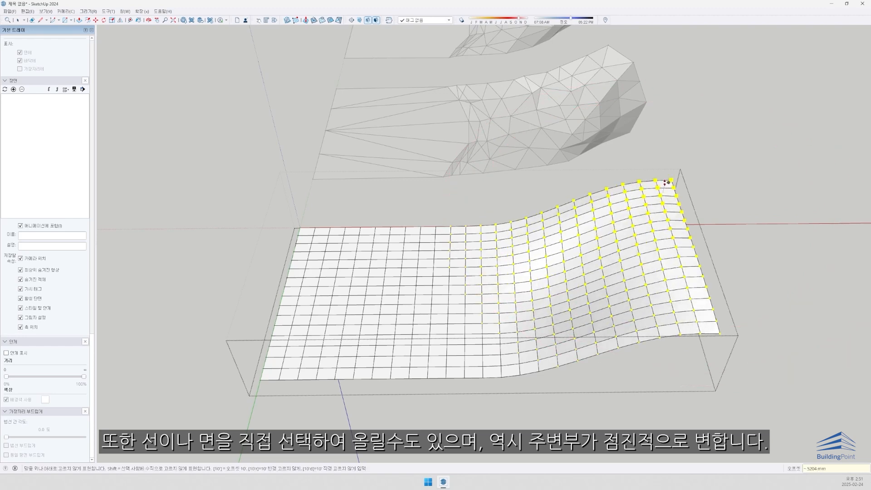
click(667, 180)
click(714, 329)
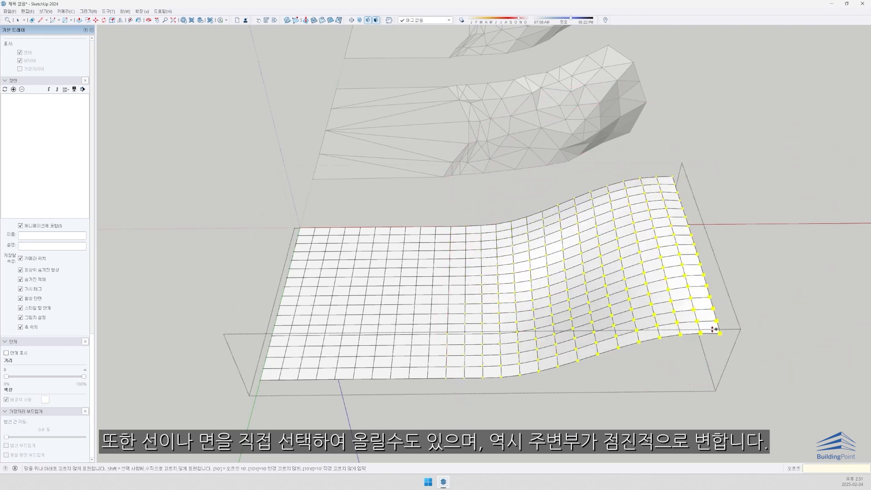
click(715, 305)
Set the Smoove radius to 30000 mm and sculpt the middle of the mesh and foot of the slope in small lifts
middle_drag(666, 305, 647, 235)
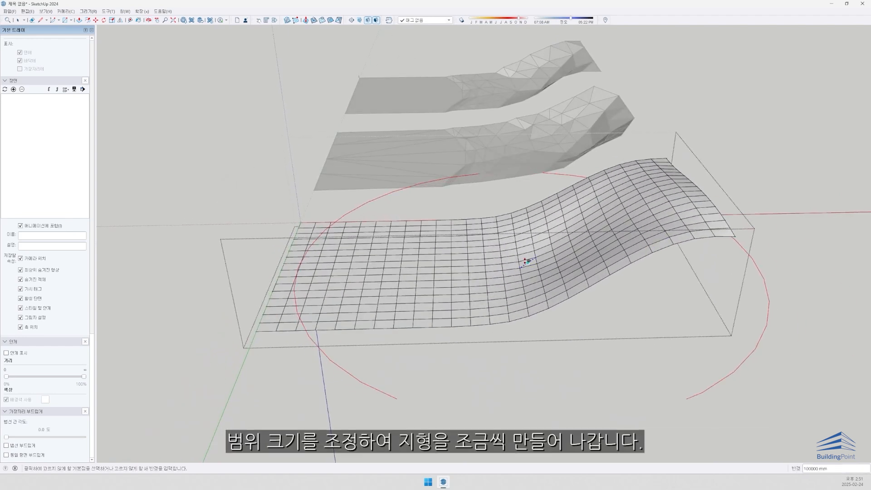
key(Return)
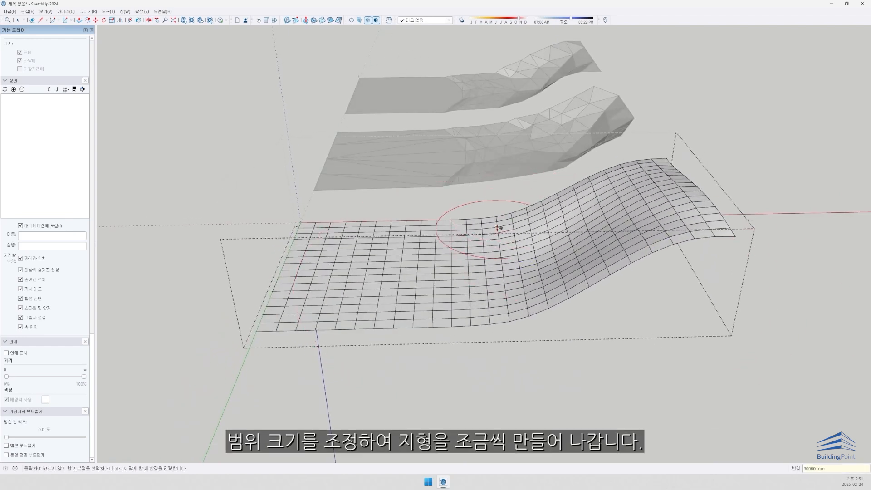
click(497, 231)
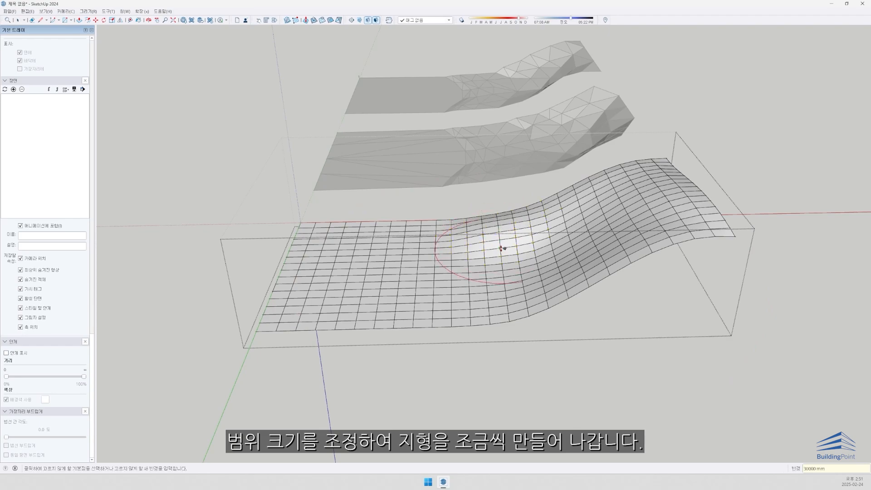
click(502, 244)
click(507, 265)
click(509, 259)
middle_drag(509, 265, 513, 175)
click(700, 276)
click(705, 282)
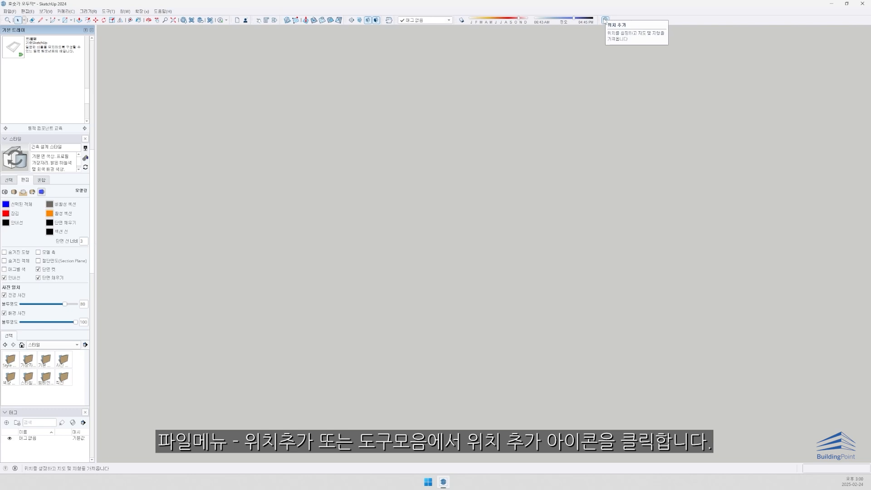
Begin geolocating the model by searching for Yoho National Park Of Canada, and set its true north offset to 0
click(604, 20)
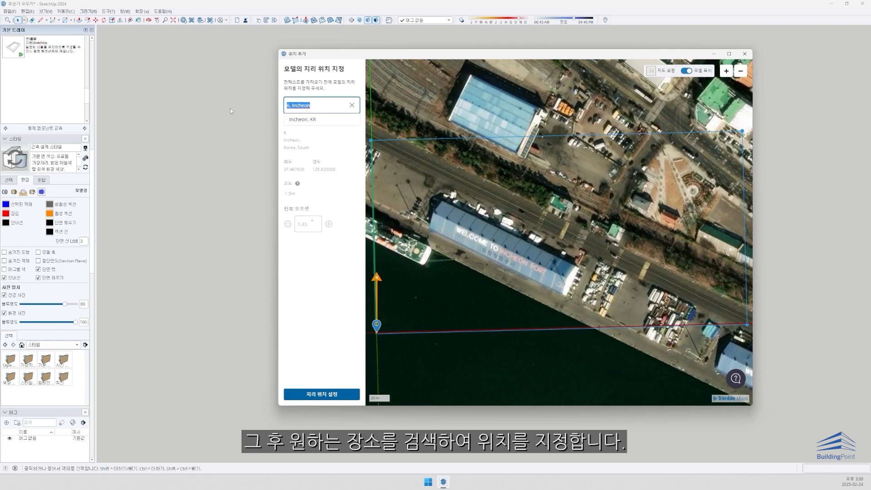
text(Yoho National Park Of Canada)
click(318, 128)
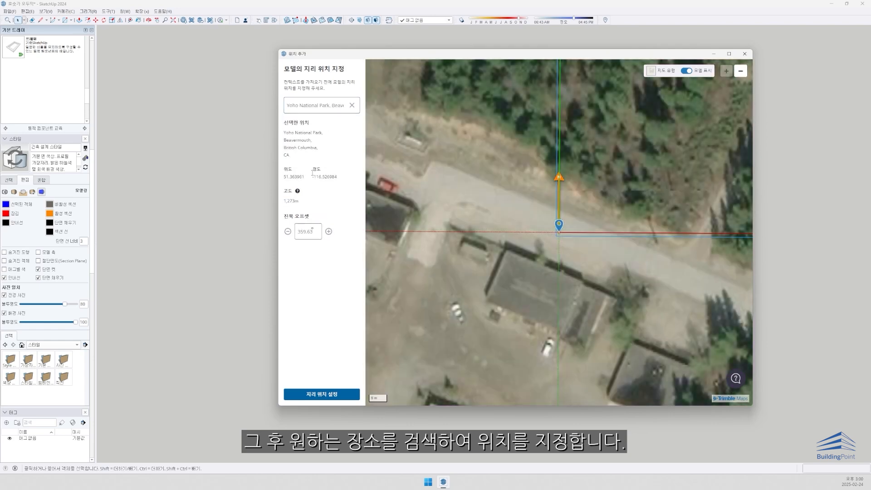
double_click(310, 232)
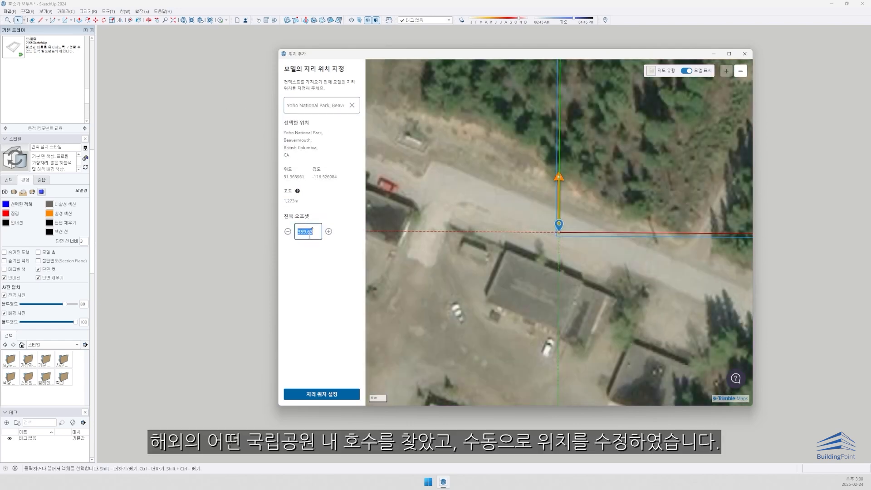
text(0)
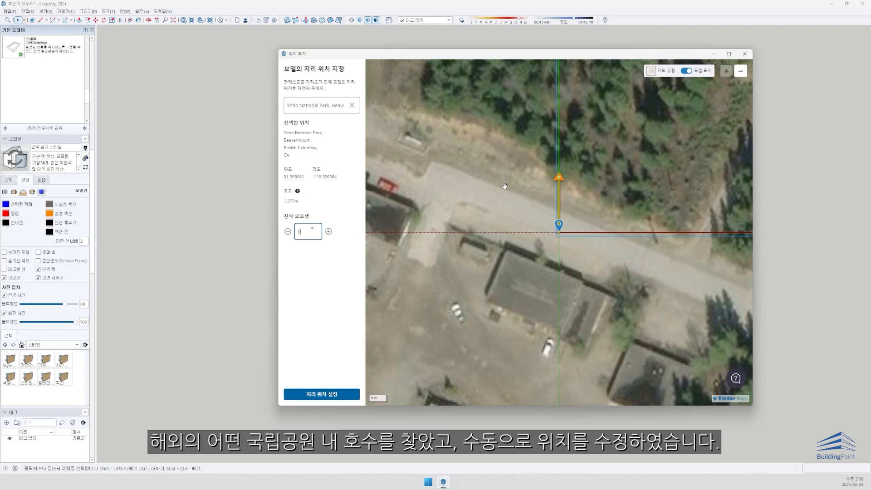
Relocate the model's location pin from the park site to the eastern shore of Emerald Lake
scroll(504, 186, down, 5)
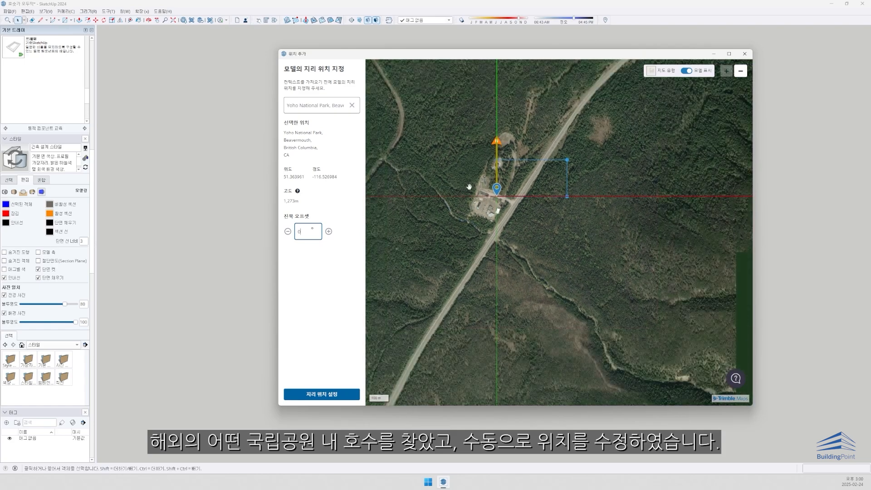
scroll(463, 173, down, 1)
mouse_move(463, 173)
mouse_down()
mouse_move(613, 171)
mouse_move(540, 239)
mouse_up()
click(543, 234)
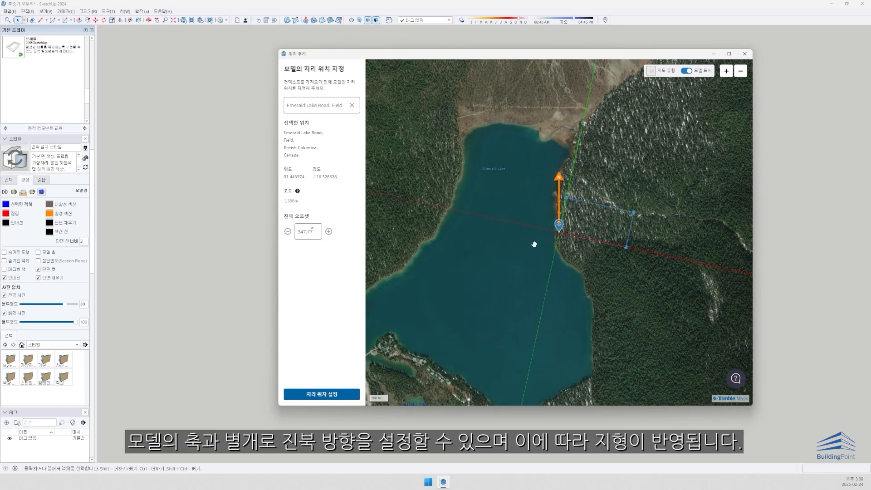
Set the true north offset to 0 for the Emerald Lake location and apply the geolocation
right_click(525, 234)
click(521, 235)
right_click(534, 238)
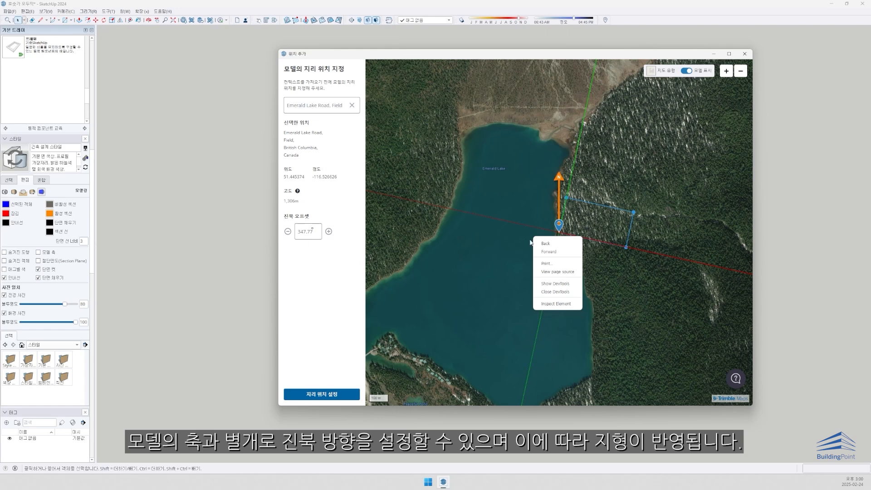
click(516, 235)
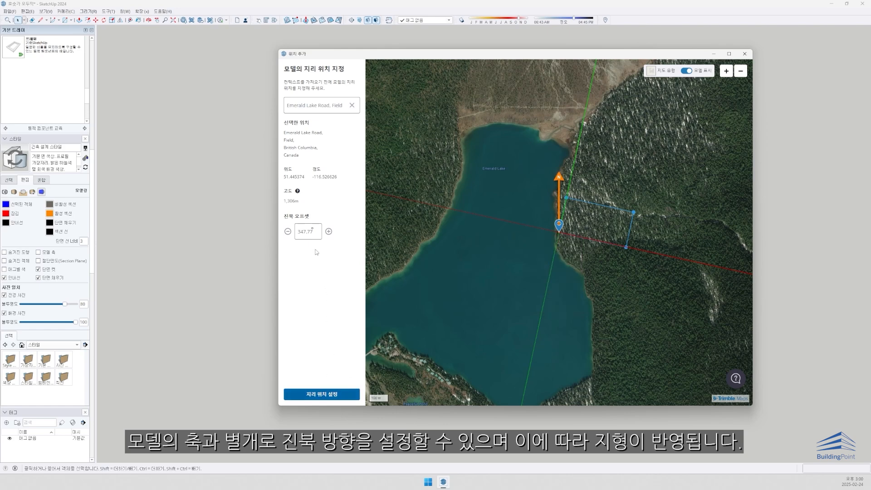
text(0)
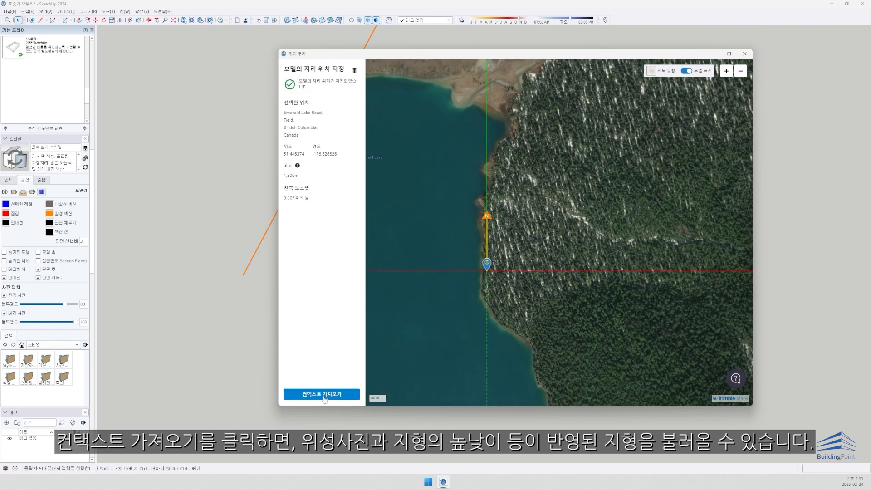
Start importing site context and shift the import region over the lake's eastern shoreline
click(324, 396)
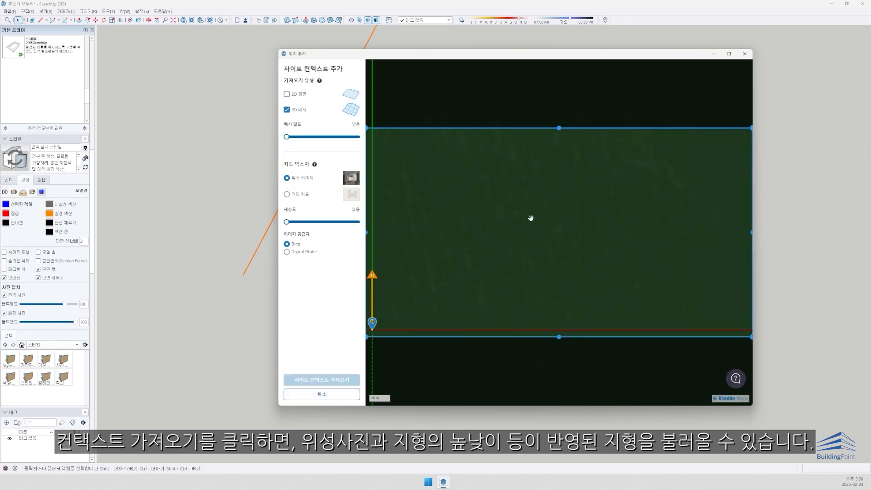
drag(464, 246, 394, 245)
scroll(498, 249, down, 1)
scroll(570, 248, down, 1)
drag(511, 299, 605, 295)
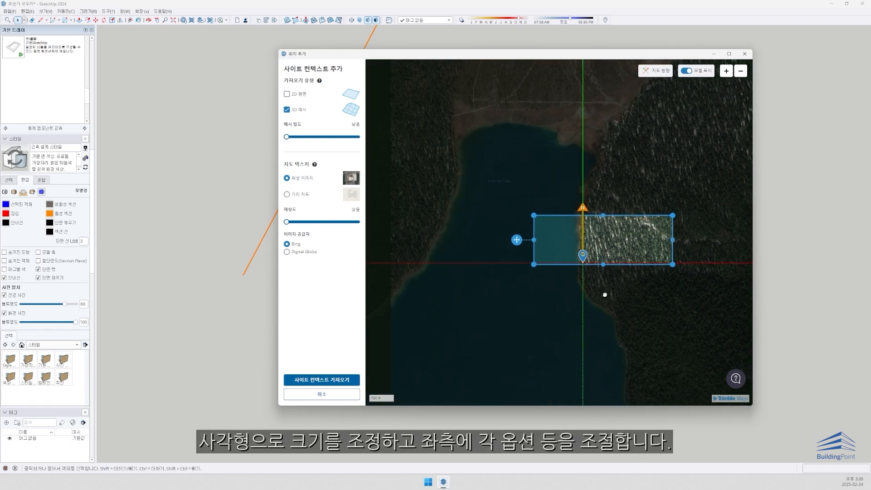
Resize the import region to span lake water and the wooded eastern shore, and import it as a 3D mesh with satellite imagery
drag(533, 240, 497, 240)
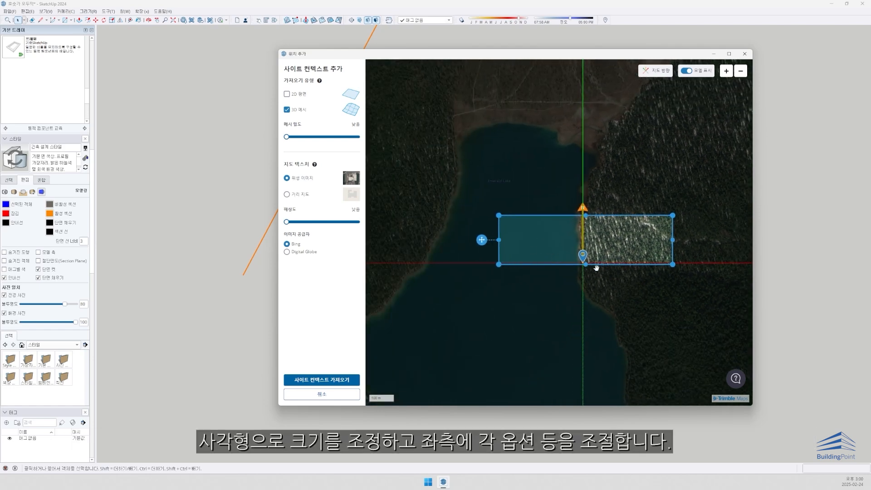
drag(586, 265, 586, 292)
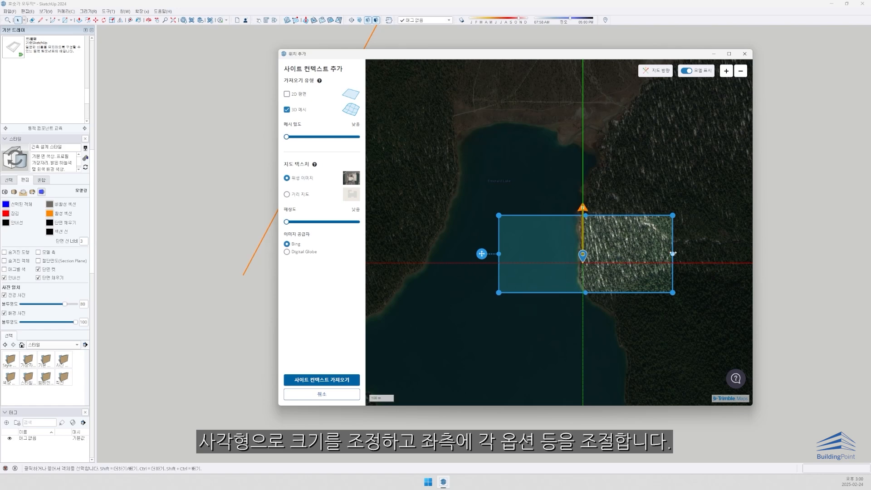
drag(672, 254, 622, 254)
drag(498, 254, 471, 254)
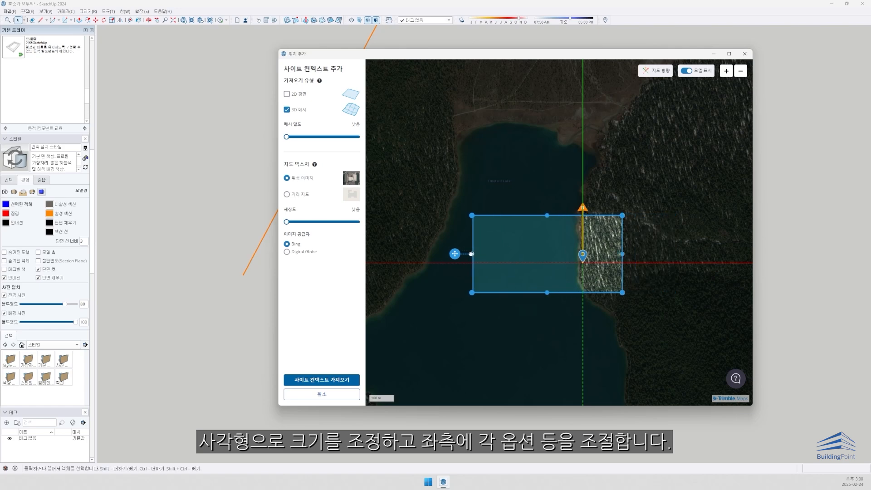
drag(545, 218, 546, 225)
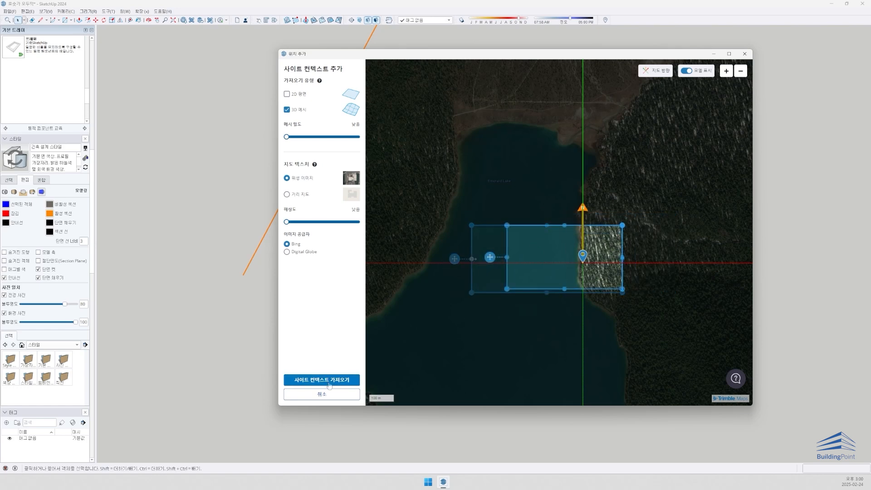
click(329, 383)
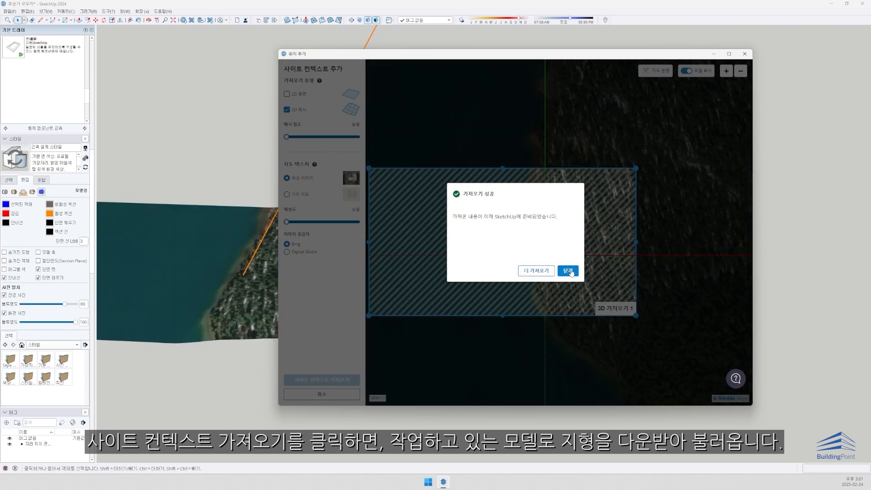
click(568, 272)
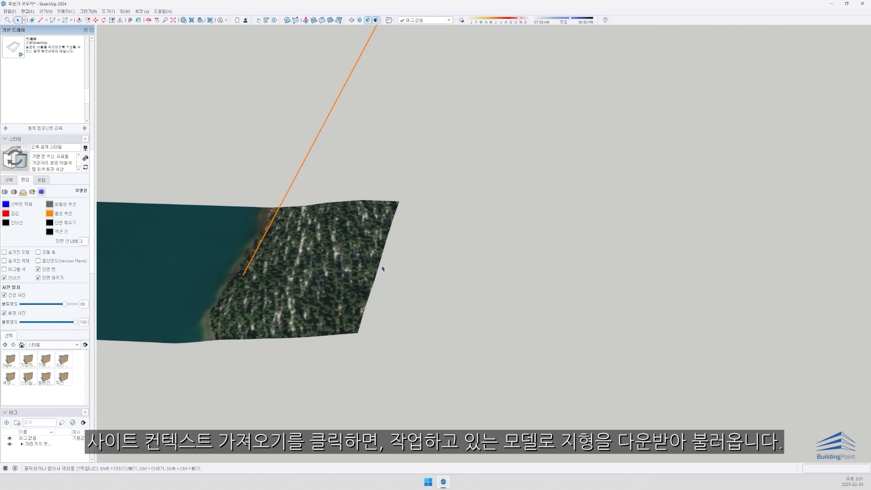
Unhide all hidden objects so the earlier terrain models are shown with the imported one
middle_drag(383, 268, 668, 249)
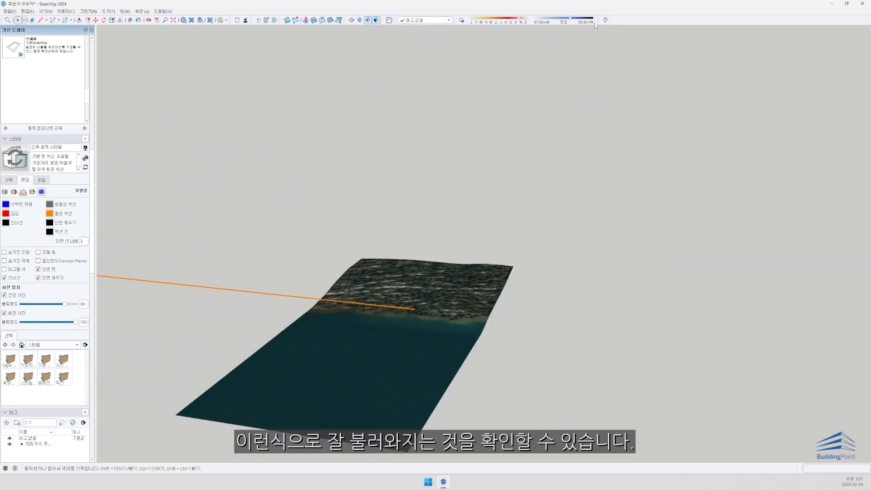
middle_drag(536, 122, 430, 224)
key(alt+e)
key(e)
key(a)
scroll(430, 225, up, 2)
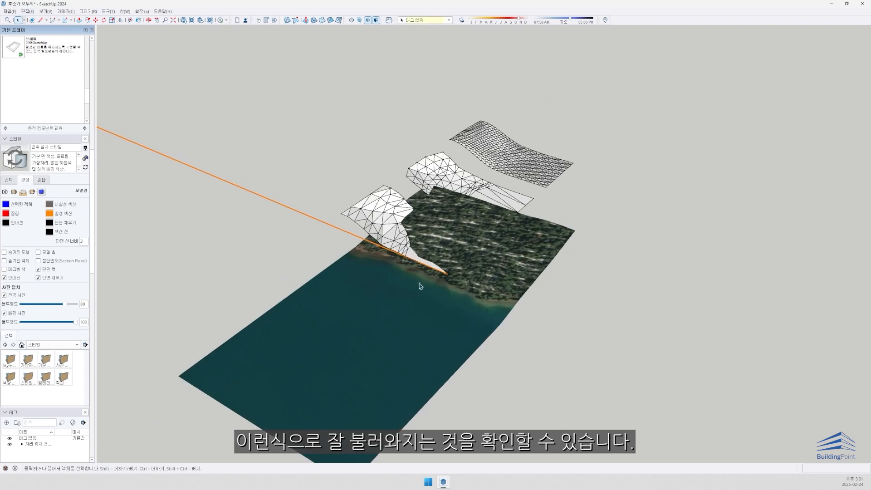
Unlock the imported lake terrain so that it can be edited
scroll(420, 285, down, 4)
middle_drag(419, 285, 339, 298)
click(339, 298)
right_click(356, 314)
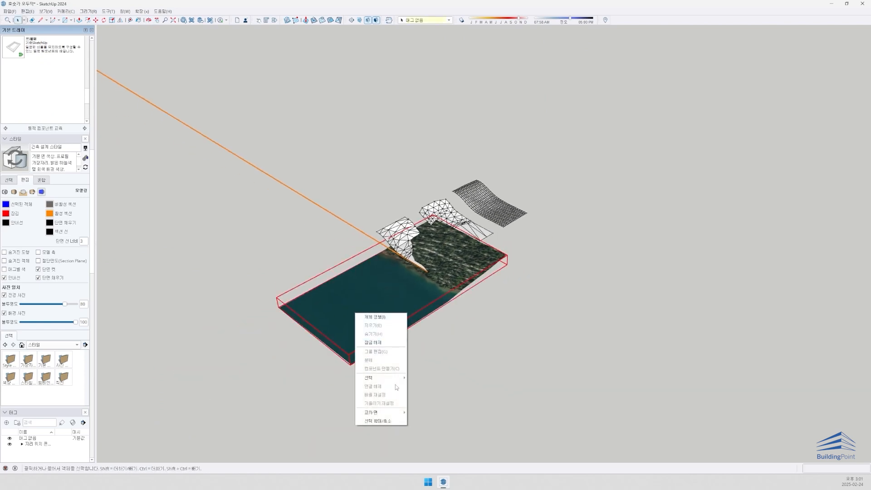
click(331, 295)
right_click(340, 296)
click(357, 326)
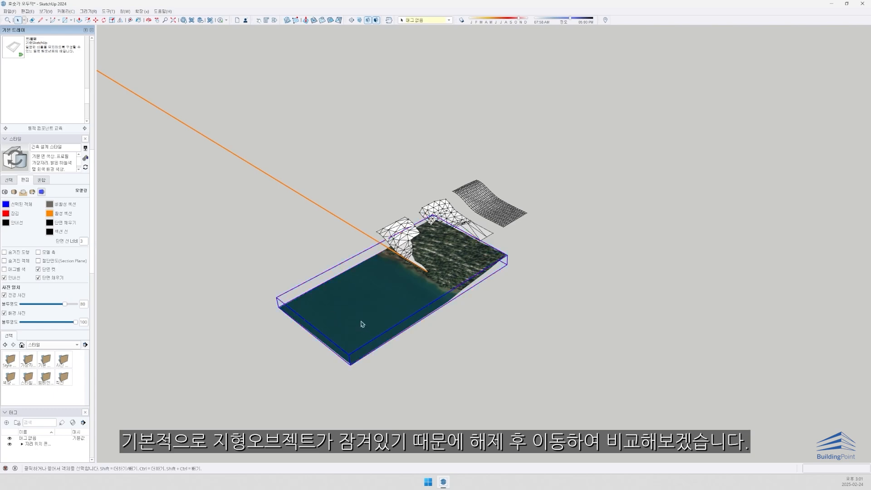
Move the imported terrain to the free area beyond the sculpted grid, clear of the other terrains
key(m)
scroll(394, 313, down, 1)
click(358, 358)
scroll(542, 214, up, 2)
click(545, 206)
scroll(548, 206, up, 2)
key(space)
Rotate the imported terrain about a vertical axis so that its slope faces the same way as the other terrains
scroll(553, 205, up, 3)
key(q)
click(576, 190)
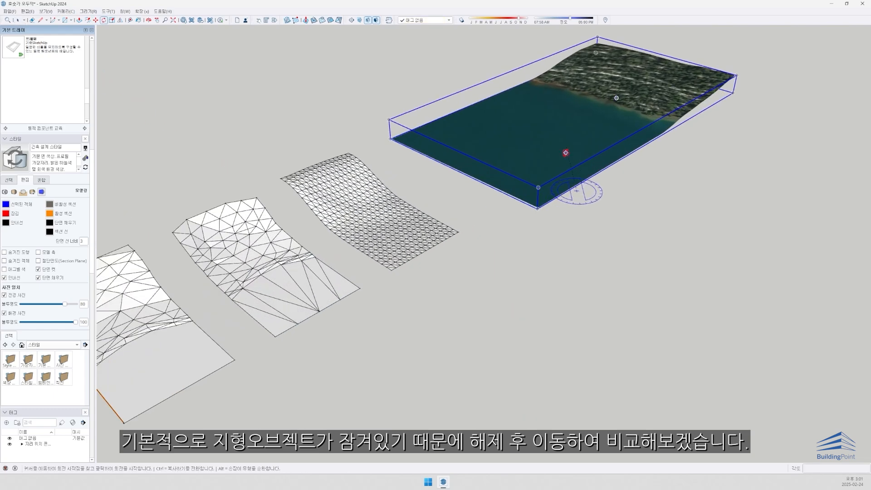
click(535, 148)
key(Return)
Move the imported terrain into line with the other three models for a side-by-side comparison
key(m)
middle_drag(466, 153, 336, 54)
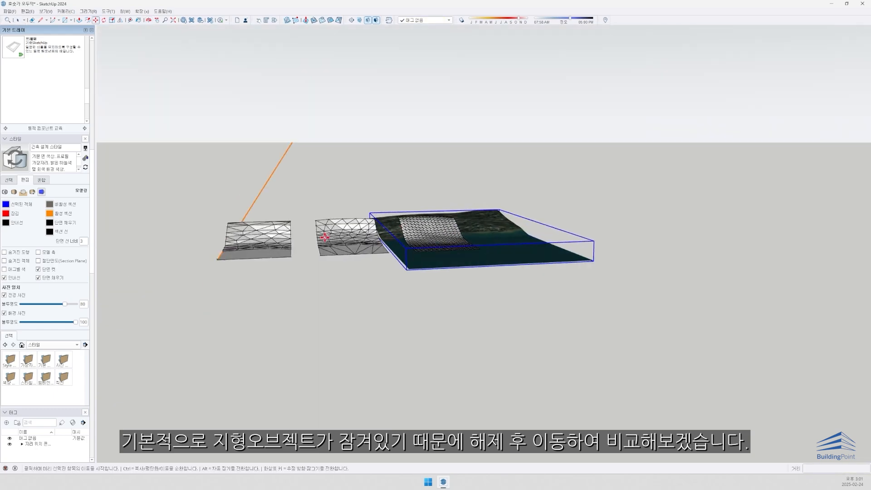
scroll(388, 321, up, 1)
click(388, 321)
middle_drag(536, 241, 419, 394)
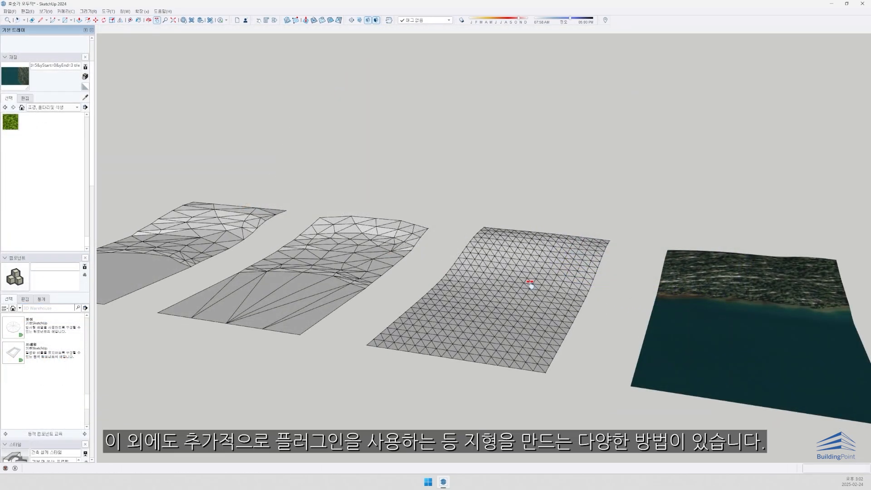
middle_drag(529, 282, 486, 284)
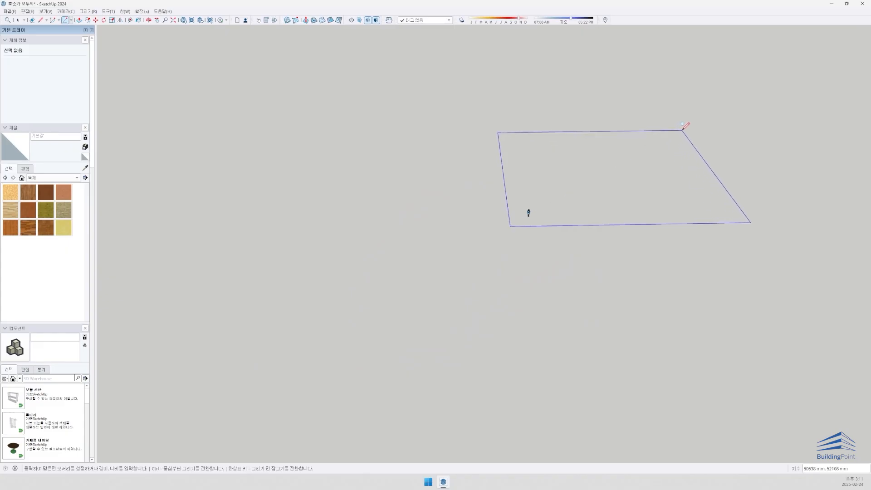
Draw a ground rectangle about 50600 by 52100 mm around the person figure and stretch its width away from the figure
click(682, 127)
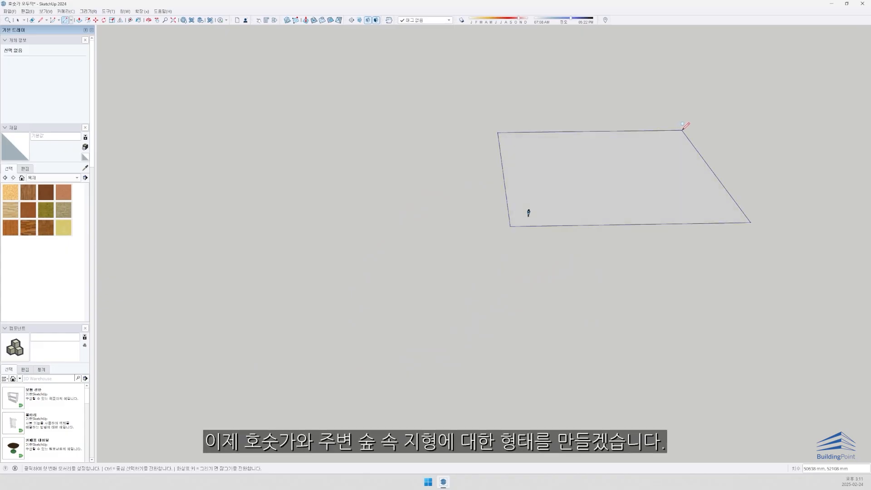
middle_drag(682, 131, 585, 222)
scroll(585, 223, down, 2)
key(space)
double_click(585, 224)
key(s)
click(538, 193)
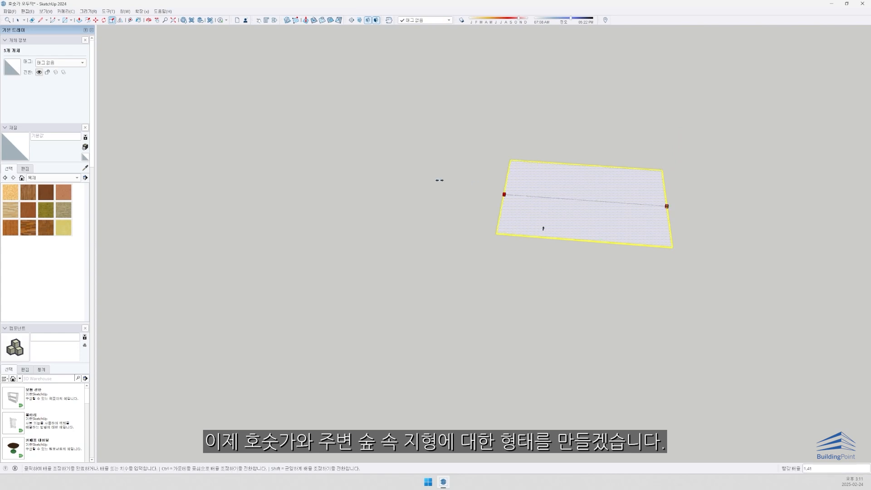
click(390, 179)
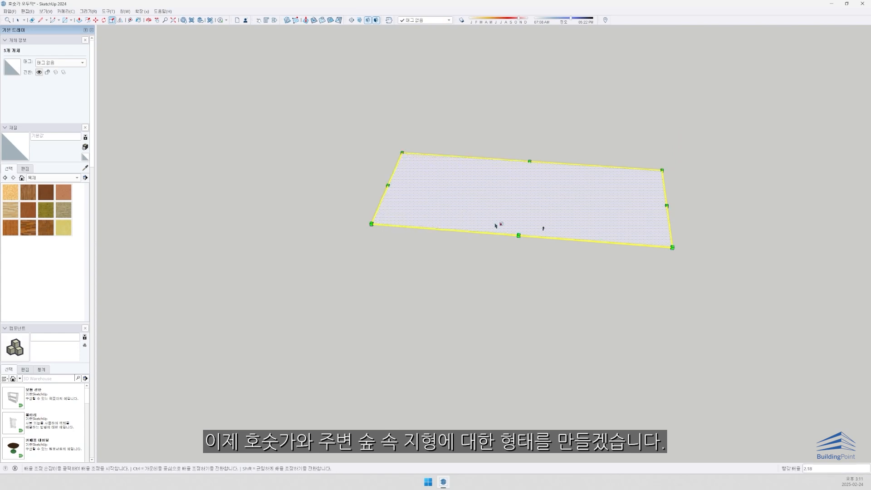
Scale the ground rectangle deeper along its near edge and wider at both ends, judging its size against the person figure
click(518, 236)
click(501, 361)
click(663, 257)
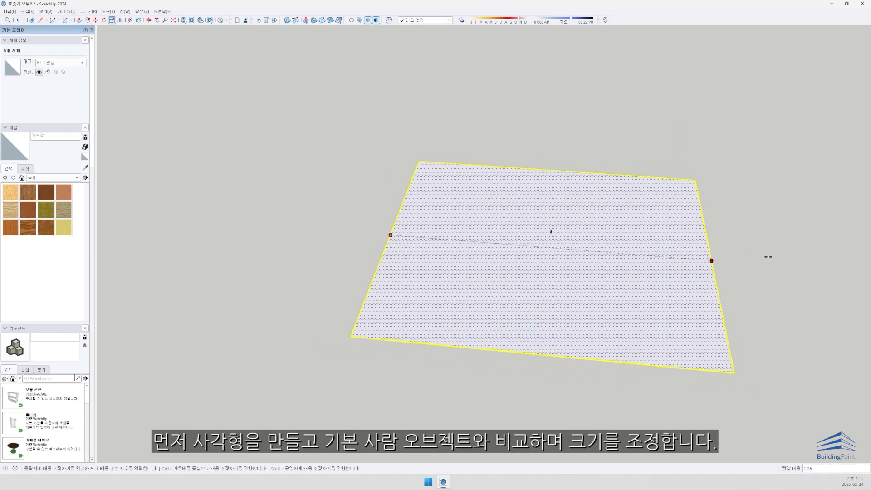
click(802, 266)
click(390, 235)
click(344, 236)
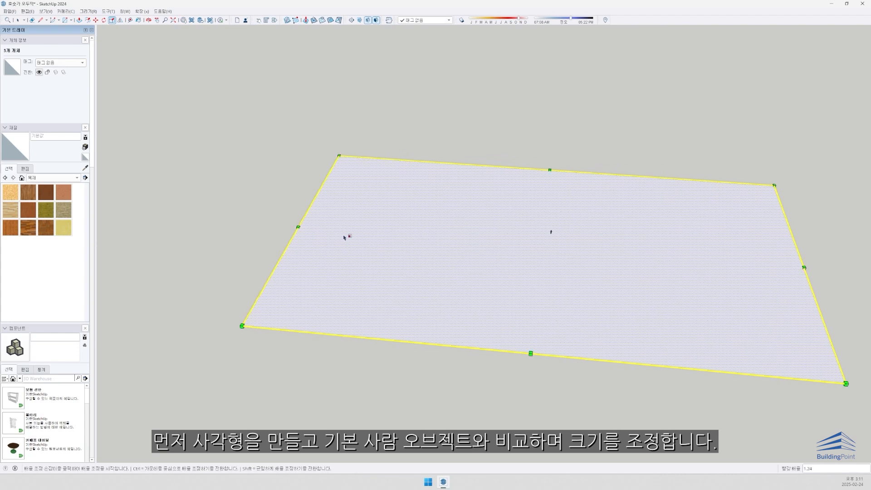
Group the ground rectangle and draw a flat Sandbox grid from scratch over its near-left corner
scroll(419, 240, down, 2)
click(506, 329)
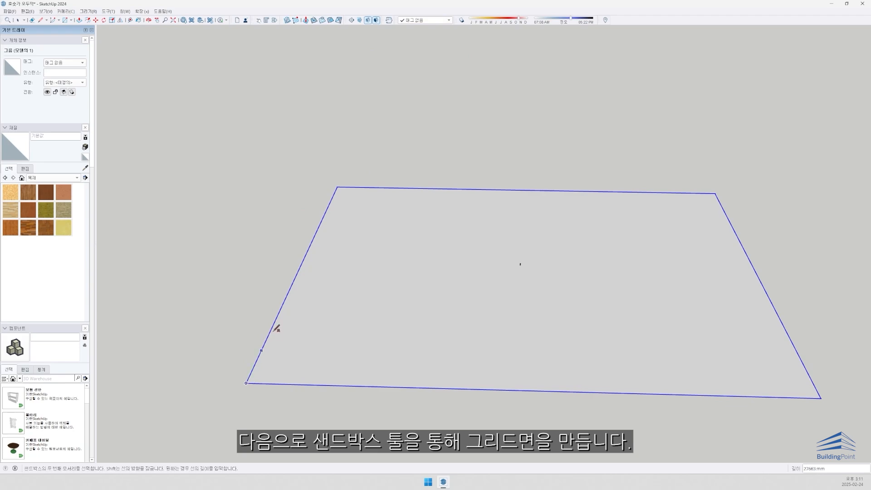
scroll(280, 308, up, 1)
click(459, 330)
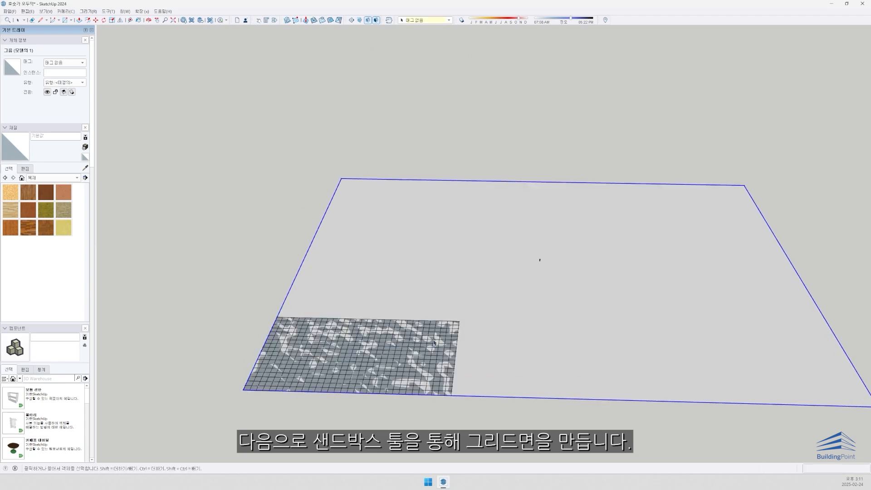
Open the Sandbox grid and scale all its geometry until it covers the whole ground rectangle
key(space)
double_click(446, 332)
key(ctrl+a)
key(s)
drag(459, 322, 763, 212)
drag(544, 218, 542, 179)
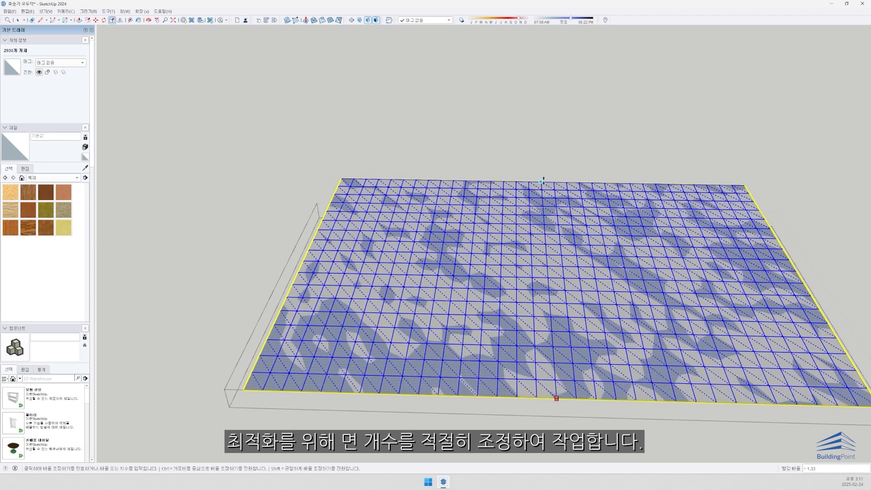
Examine the scaled Sandbox grid's face density from a higher viewpoint and leave the group
scroll(541, 181, down, 1)
middle_drag(528, 188, 540, 210)
key(Escape)
scroll(537, 269, up, 1)
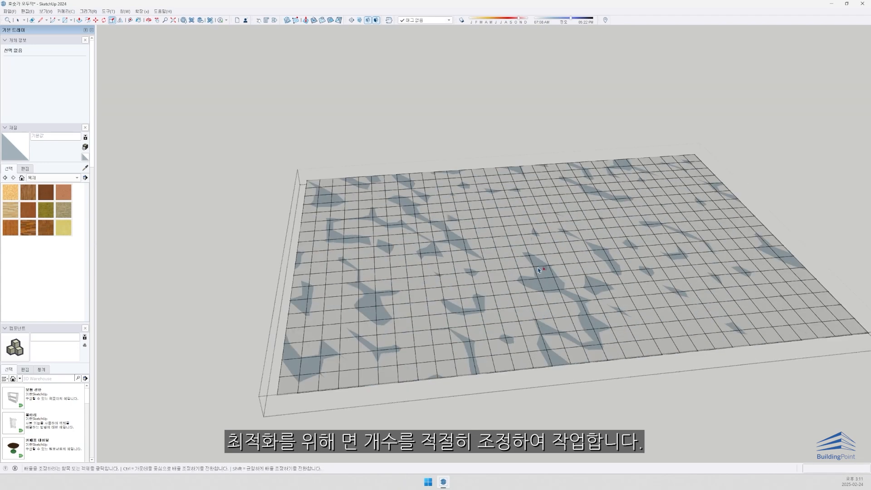
triple_click(544, 284)
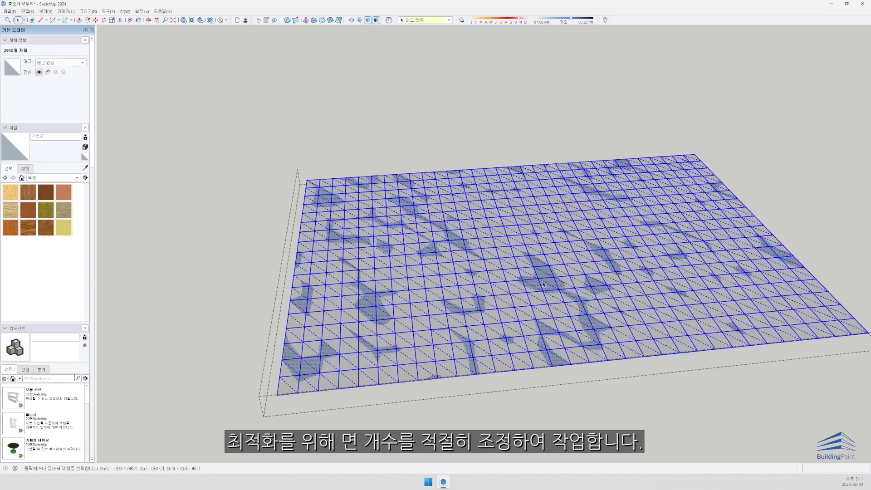
key(Escape)
double_click(544, 285)
scroll(168, 245, up, 4)
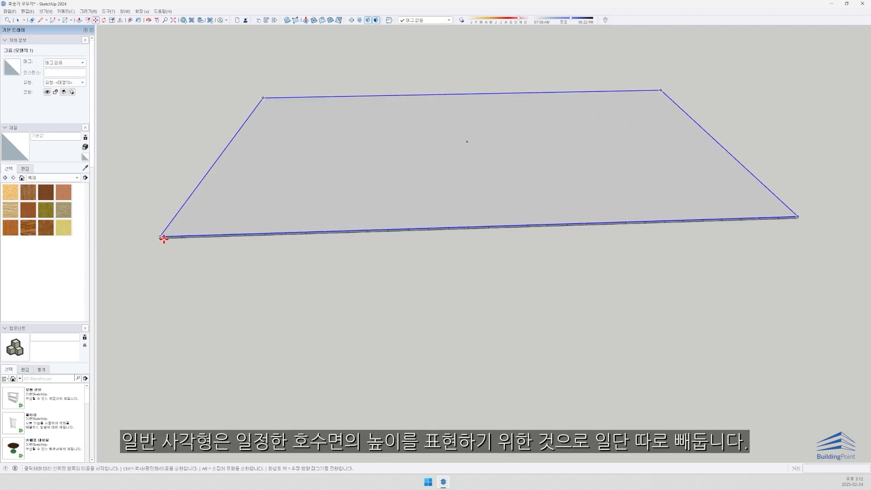
Move the plain ground rectangle group out from the grid to a free spot beside it
click(163, 238)
click(669, 227)
scroll(429, 216, up, 2)
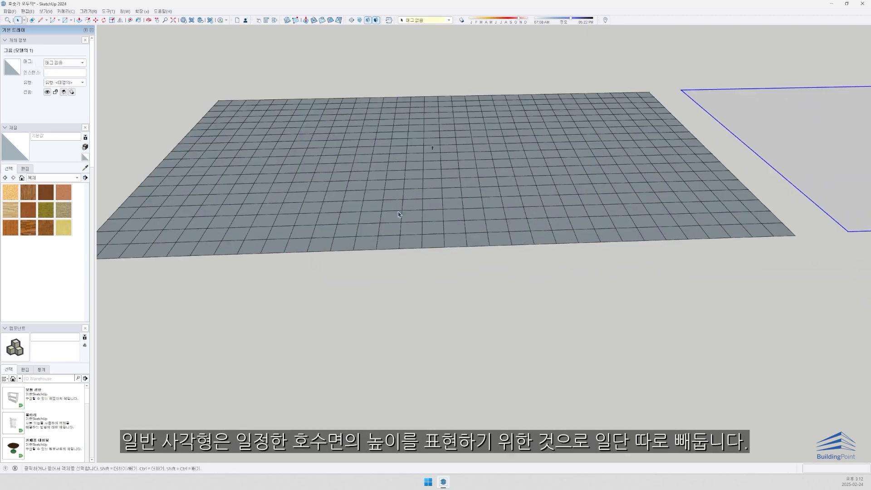
Open the Sandbox grid group, select all of its geometry and bring up the options for it
key(space)
click(383, 247)
double_click(383, 246)
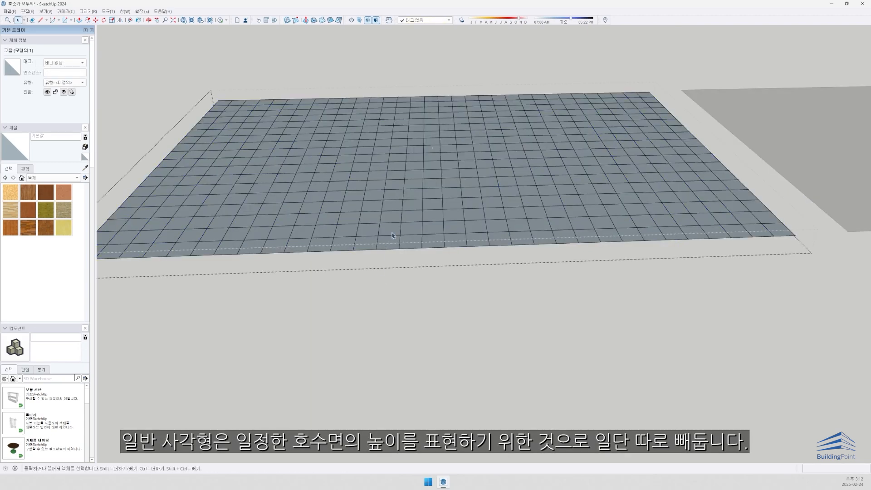
triple_click(392, 234)
right_click(393, 230)
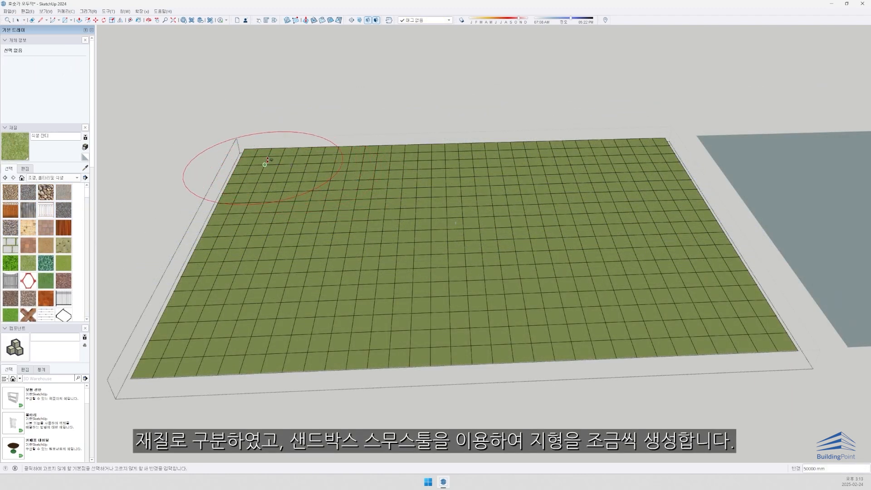
Raise gentle hills along the grass grid's far edge from its far-left corner, using Smoove with a 50000 mm radius
click(267, 159)
click(268, 143)
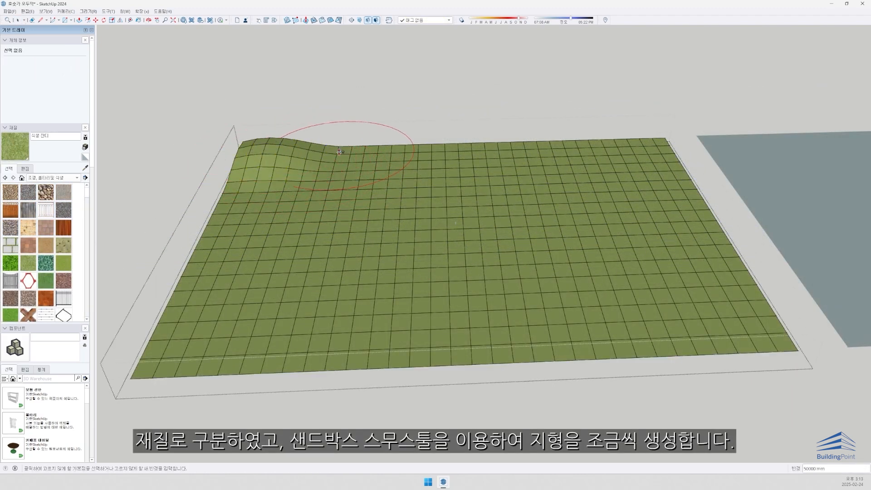
click(342, 154)
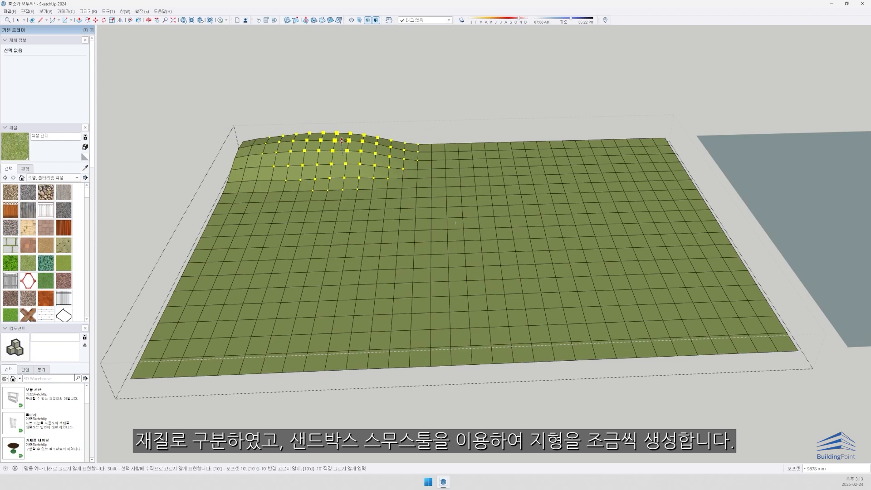
click(342, 140)
click(411, 144)
click(412, 139)
Raise higher slopes along the terrain's left side and far-left corner with the Smoove tool
click(293, 201)
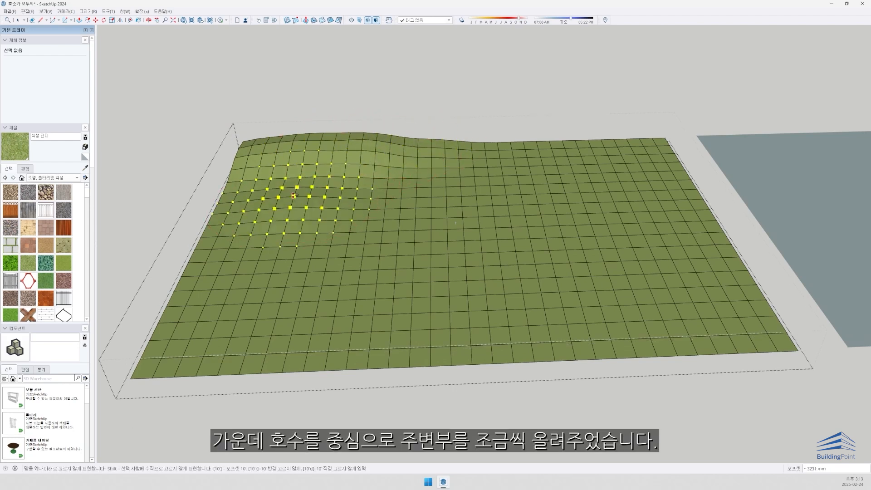
click(270, 189)
click(253, 181)
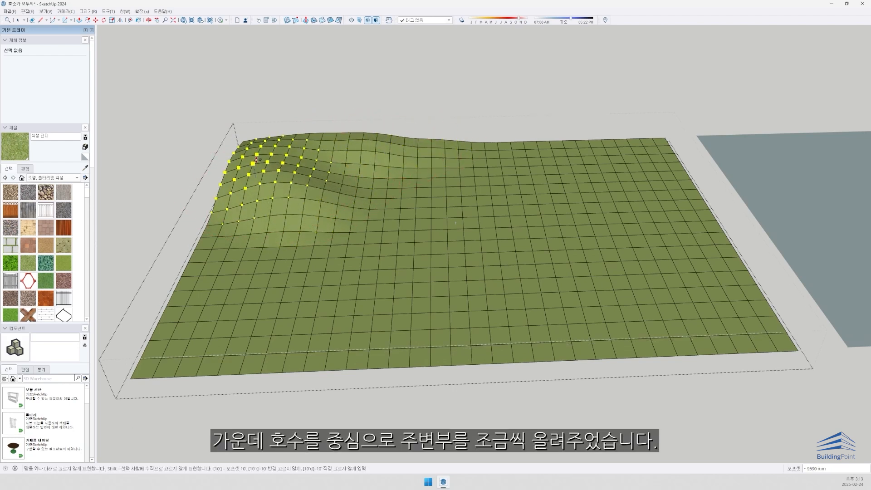
click(257, 163)
click(298, 144)
click(302, 130)
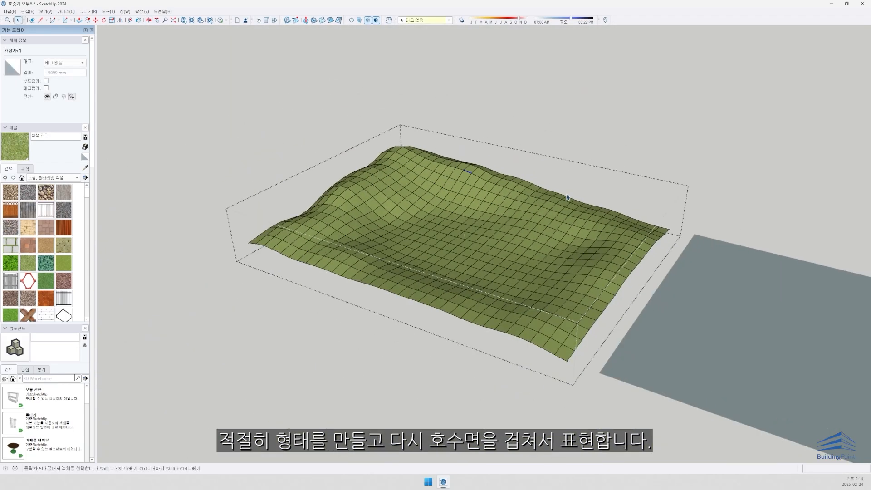
Move the water rectangle back onto the terrain, matching its near-left corner to the terrain's near-left corner
click(667, 272)
key(m)
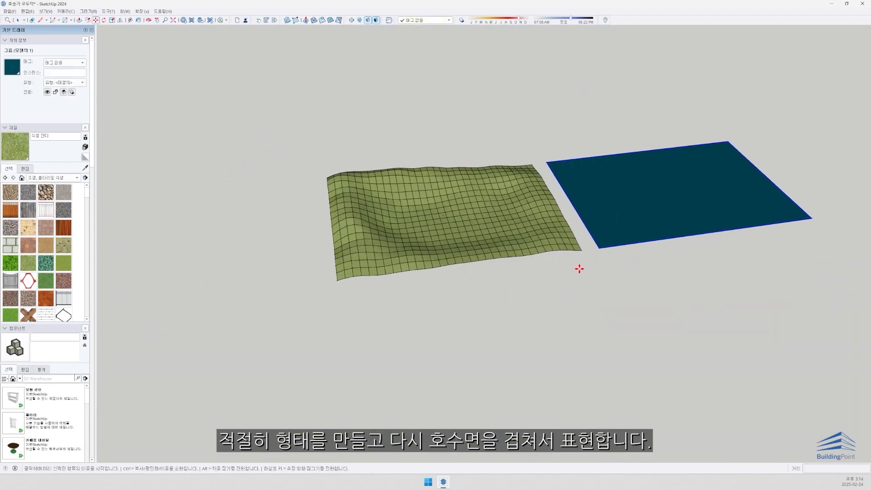
click(597, 249)
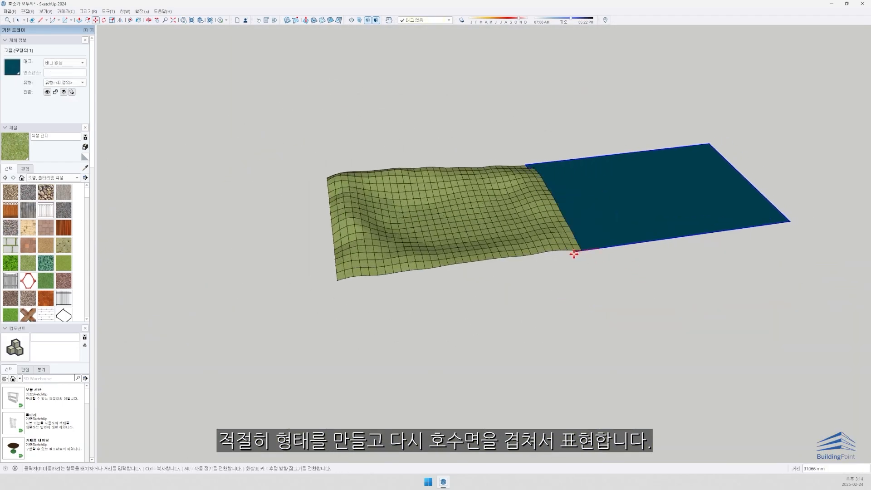
click(336, 283)
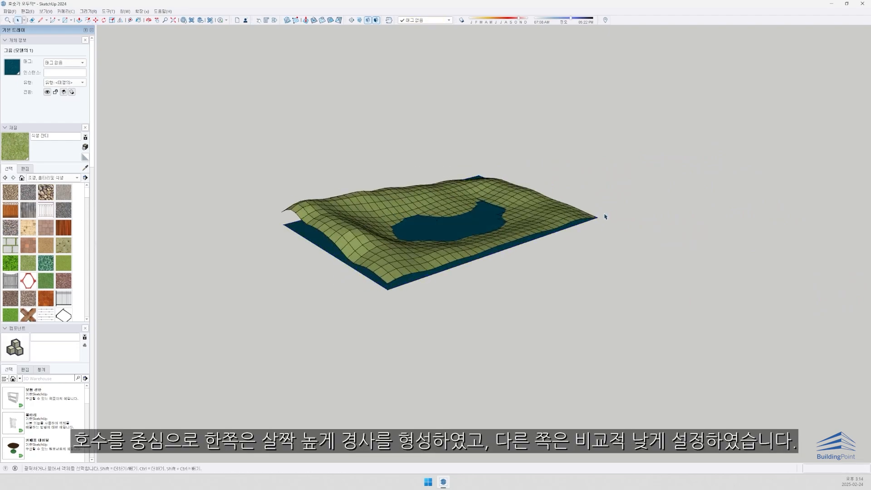
Examine the lake outline and the surrounding slopes from close to the water surface, using the person figure for scale
scroll(537, 233, up, 5)
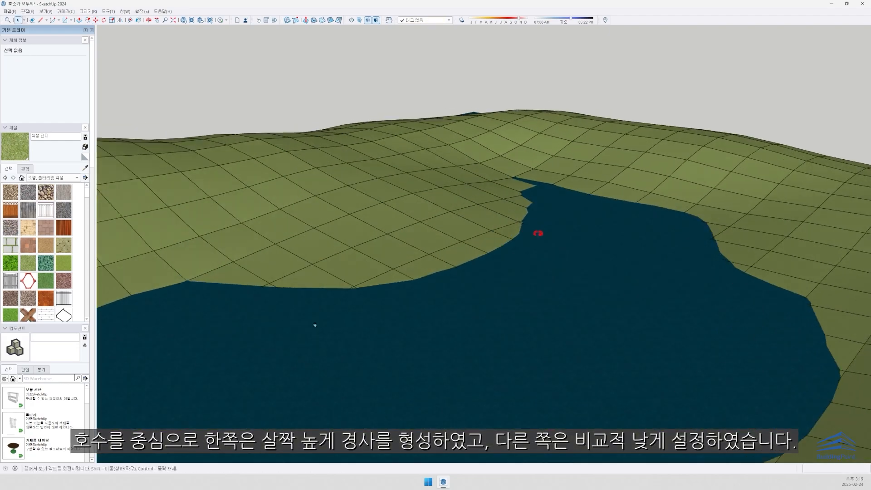
middle_drag(537, 233, 541, 199)
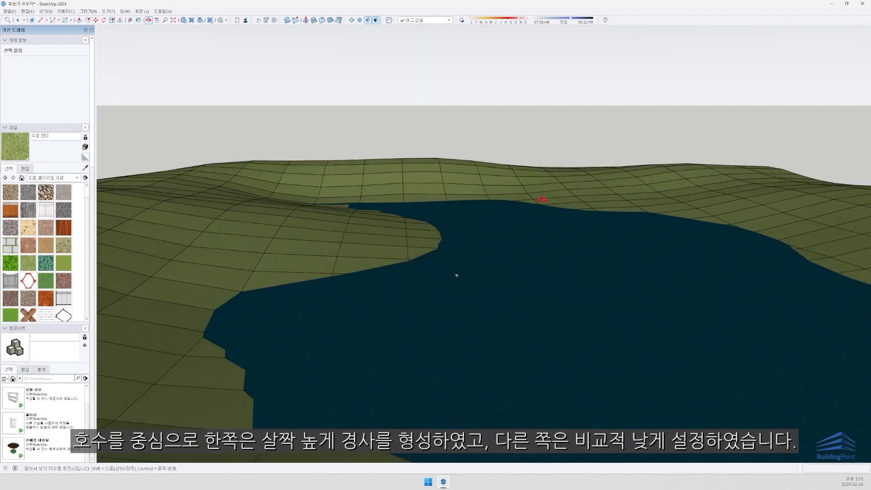
scroll(426, 287, up, 4)
click(478, 255)
middle_drag(478, 254, 482, 282)
scroll(521, 266, down, 5)
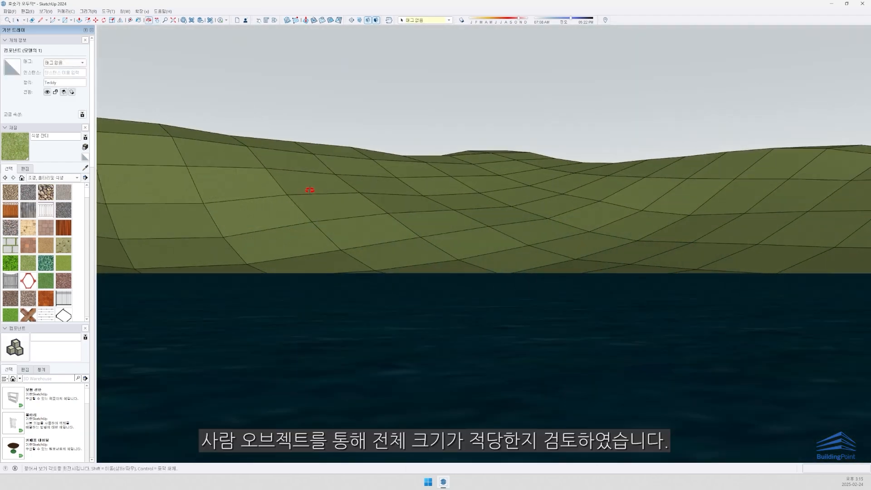
middle_drag(307, 188, 303, 201)
scroll(814, 369, up, 3)
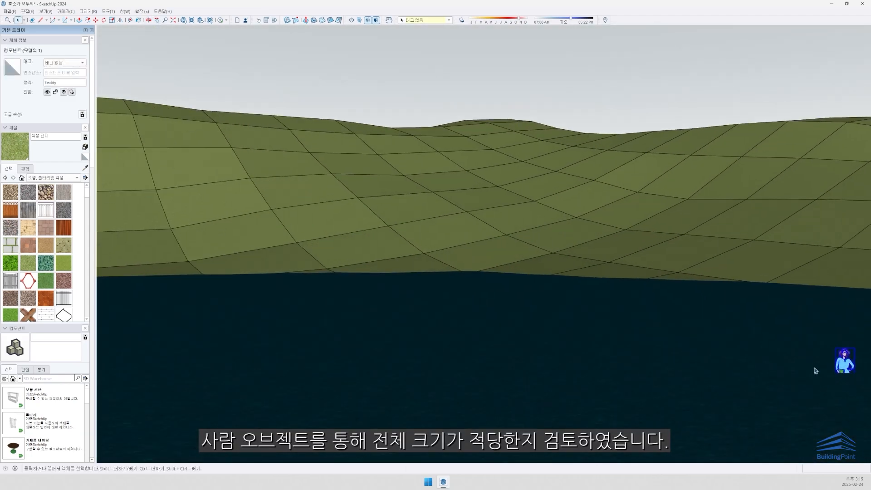
Move the person figure out of the water and stand it on the lake shore as a scale reference
click(841, 372)
scroll(573, 219, up, 2)
scroll(545, 294, up, 1)
click(546, 294)
scroll(546, 292, up, 2)
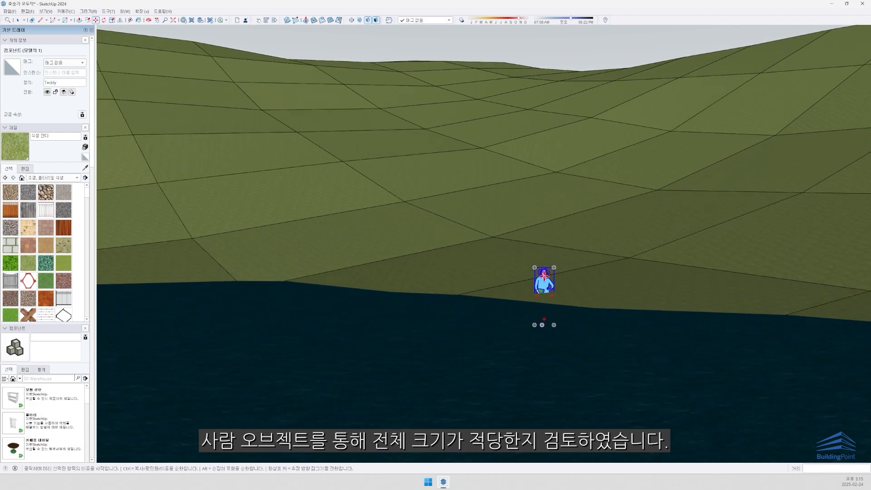
scroll(541, 284, down, 6)
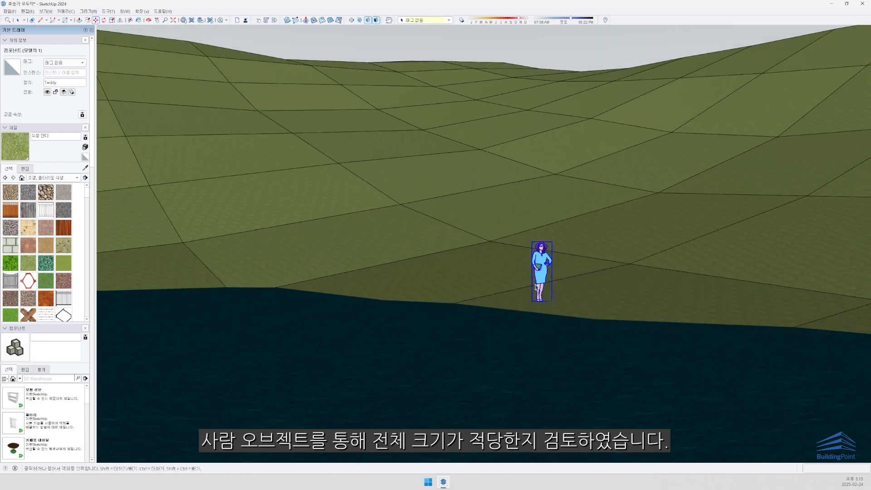
key(space)
click(527, 213)
Draw a large circle centred on the lake that extends well beyond the whole terrain
middle_drag(526, 211, 348, 236)
scroll(531, 152, down, 2)
scroll(347, 236, down, 4)
click(472, 226)
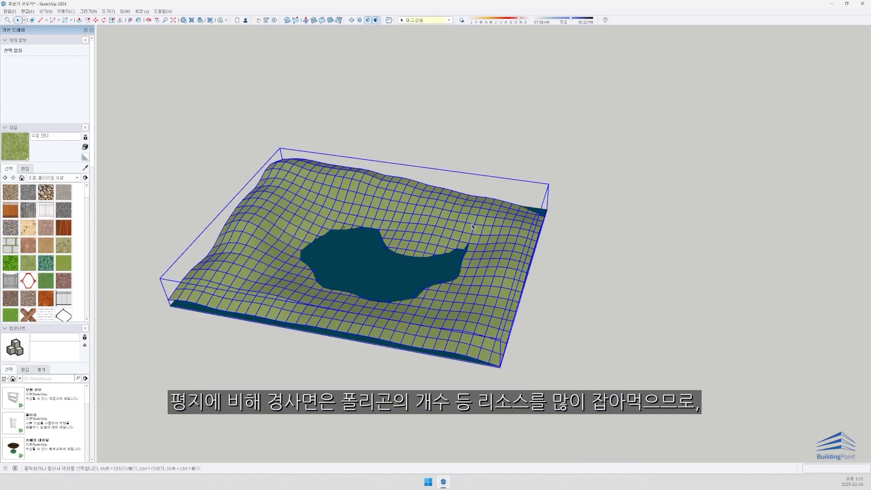
scroll(472, 226, down, 3)
key(c)
click(404, 239)
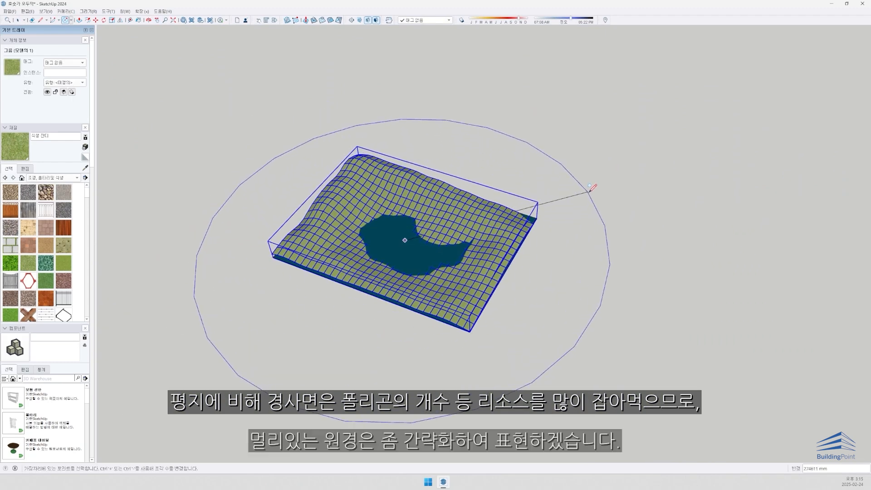
click(670, 330)
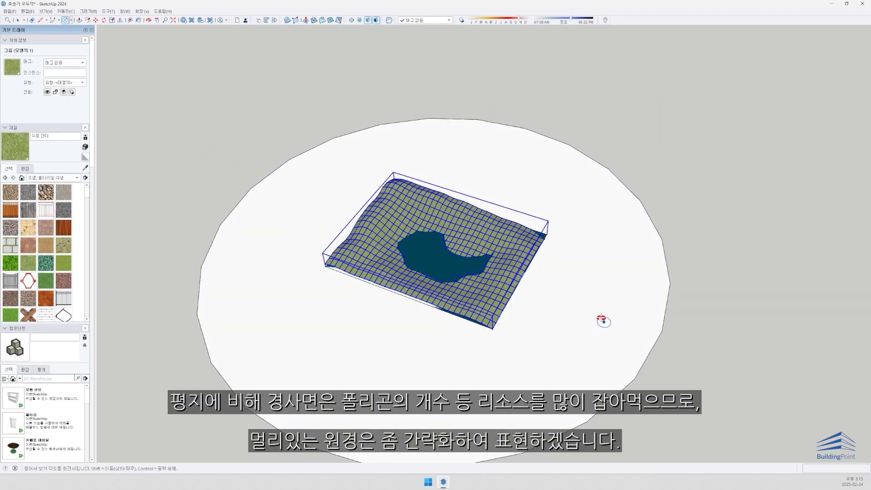
key(space)
scroll(594, 314, down, 1)
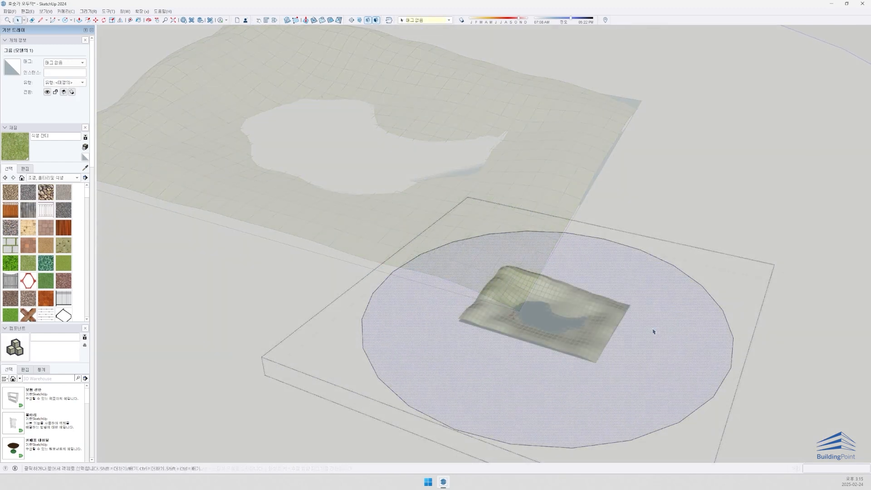
Extrude the circle face upward and delete its top face, keeping the floor and the surrounding wall
key(p)
click(641, 348)
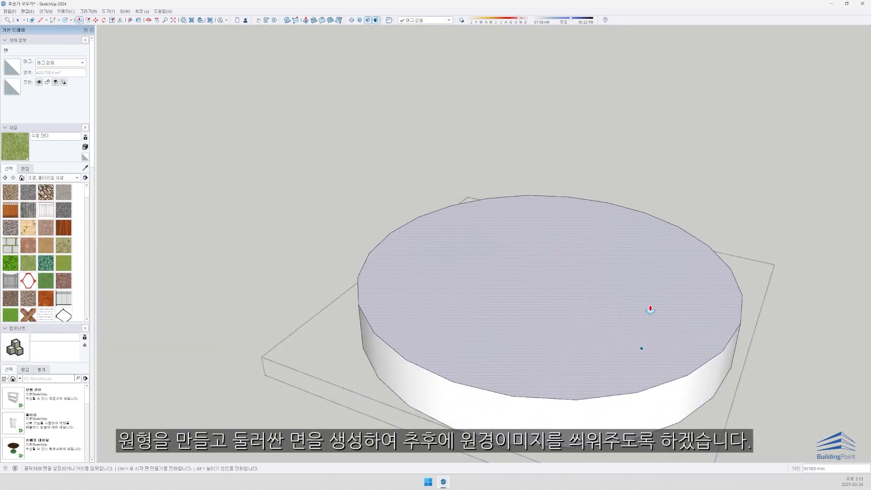
click(651, 303)
key(space)
key(Delete)
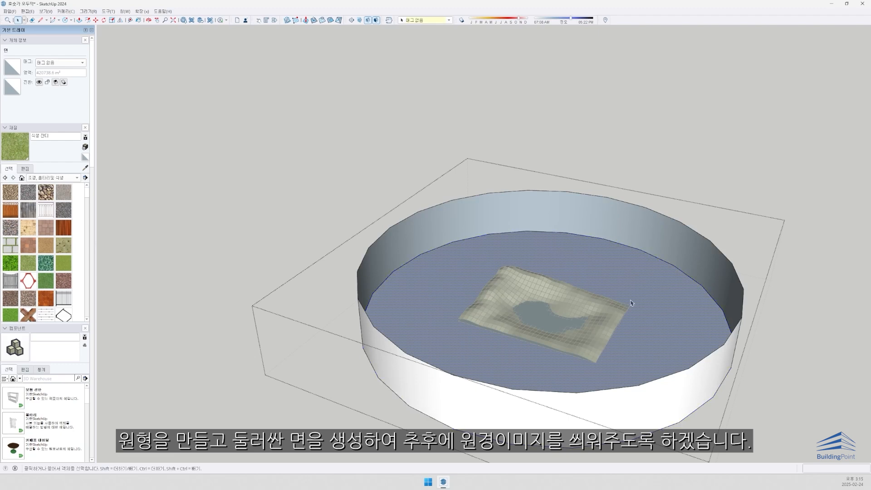
key(Delete)
key(ctrl+z)
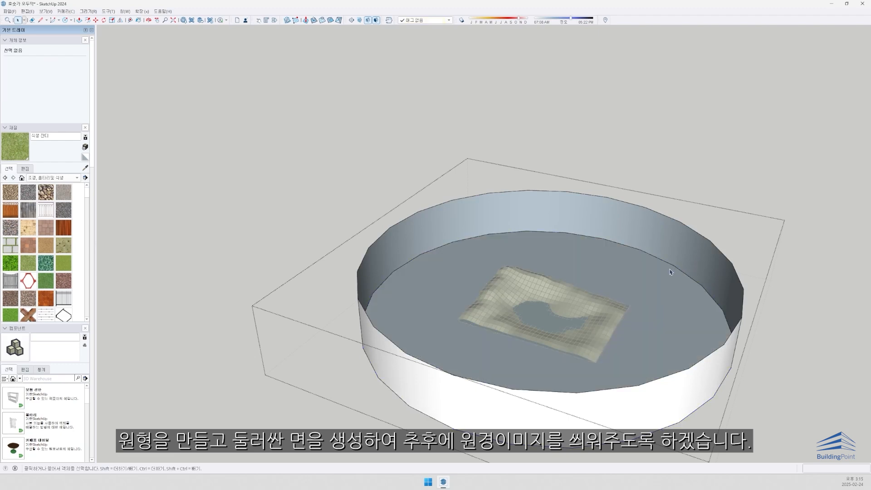
Reverse all faces of the open cylinder so that the front sides face inward
triple_click(647, 289)
right_click(644, 293)
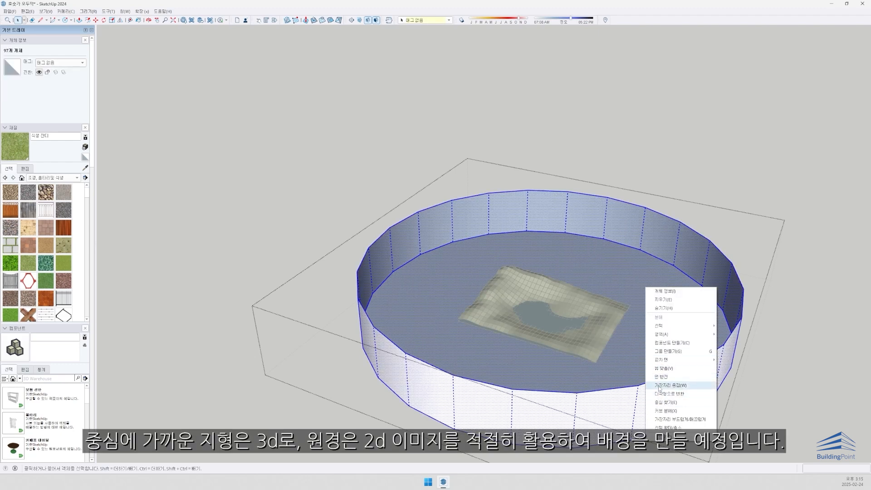
click(656, 386)
Lower the upper rim of the surrounding wall slightly
click(581, 194)
key(m)
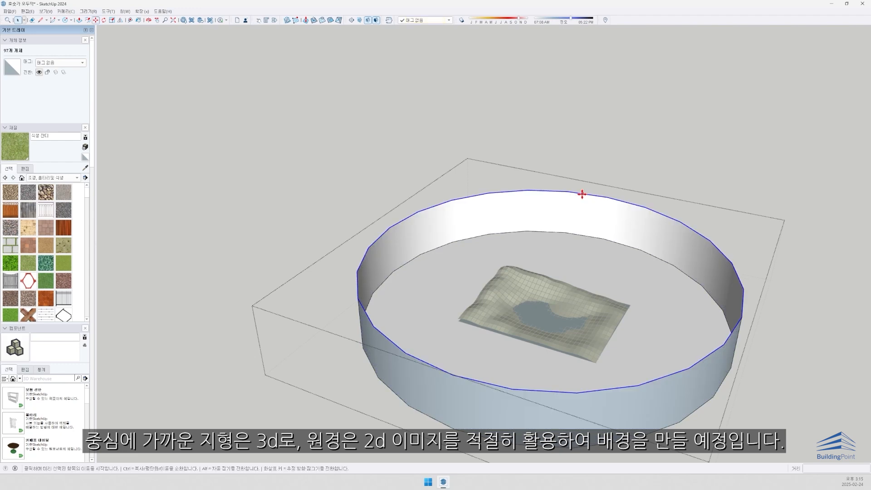
click(581, 194)
click(579, 211)
key(space)
Check the height of the surrounding wall against the terrain from near the lake surface
click(611, 326)
middle_drag(612, 327, 327, 294)
scroll(326, 293, up, 3)
key(Escape)
scroll(443, 305, up, 6)
middle_drag(443, 305, 271, 276)
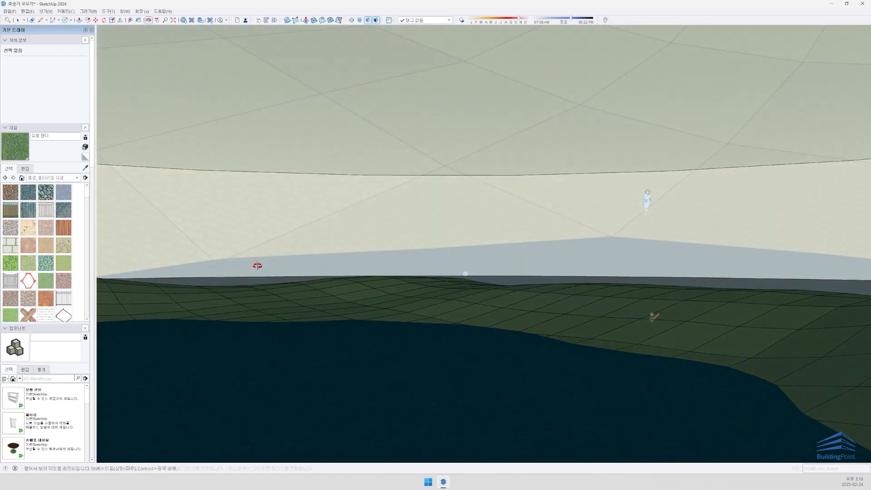
Draw a deck rectangle about 12650 by 2905 mm on the water near the shore and extrude it into a slab
key(ctrl+z)
scroll(524, 312, down, 3)
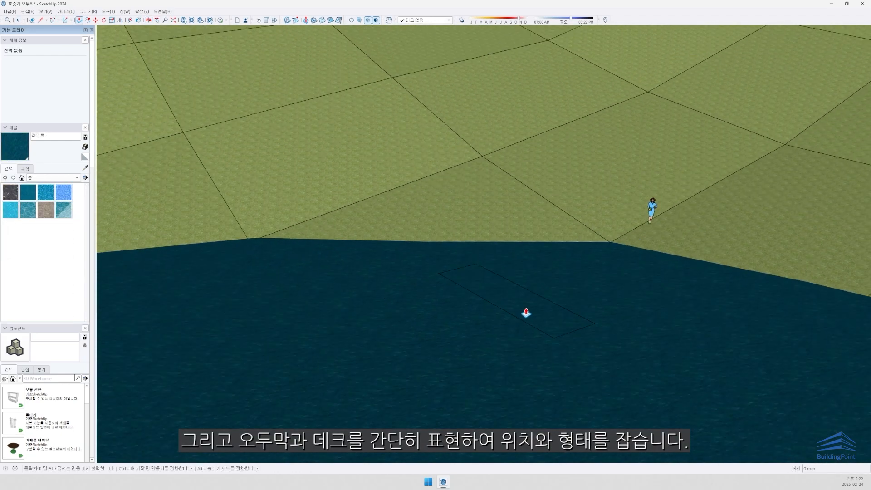
key(r)
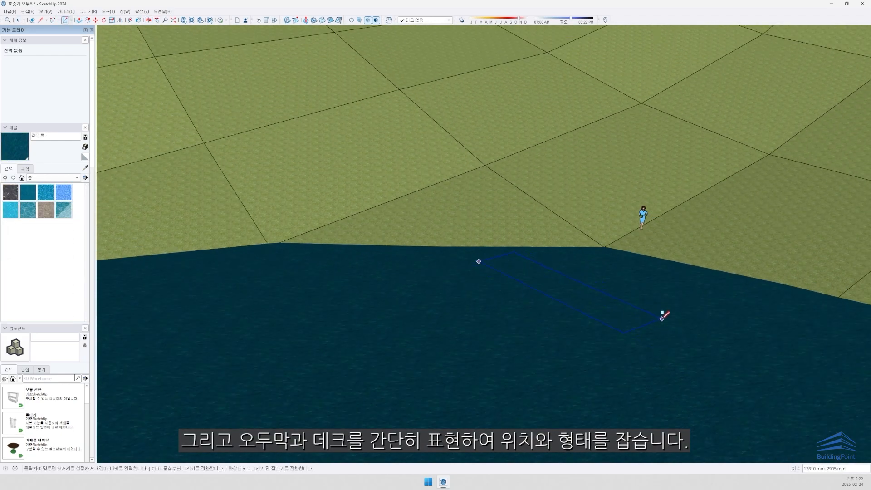
click(662, 318)
scroll(618, 322, up, 2)
key(p)
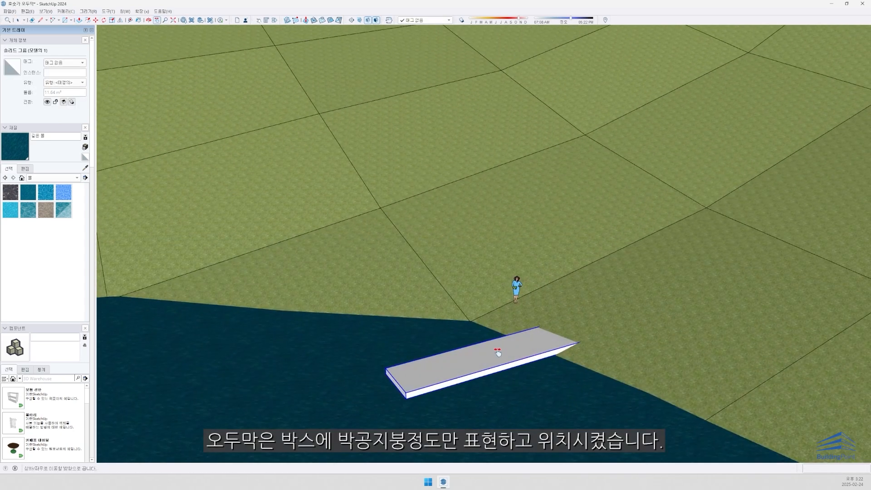
Draw a rectangle beside the deck at the lake shore and extrude it into a cabin box about 6159 mm high
key(r)
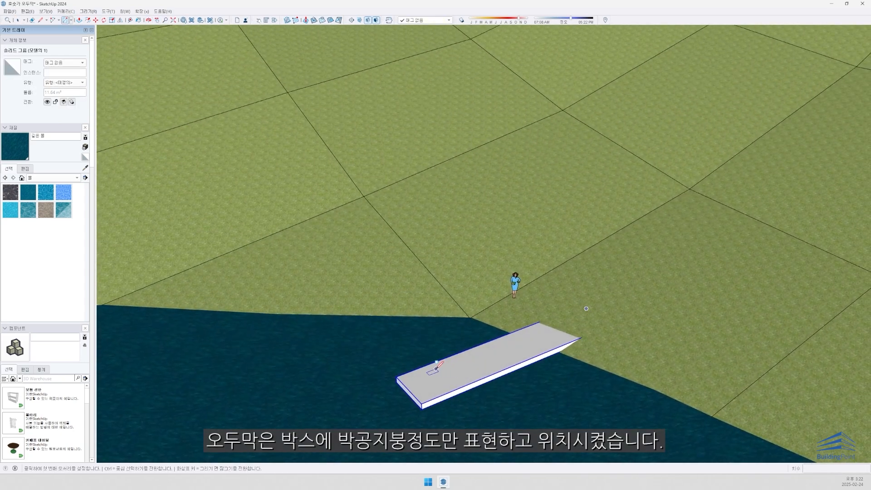
click(397, 366)
scroll(437, 332, up, 1)
click(435, 346)
click(447, 235)
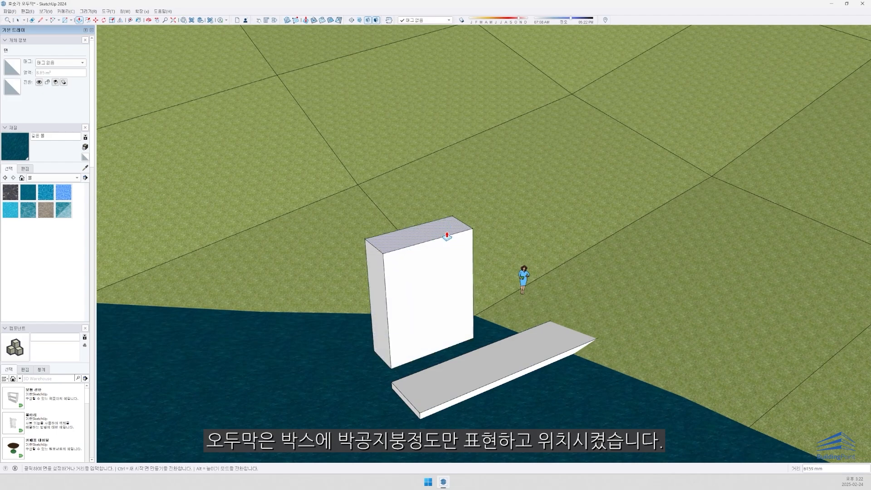
Stretch the cabin box inland from the lake shore and shape it into a gable-roofed block
middle_drag(447, 236, 214, 305)
click(466, 253)
click(684, 275)
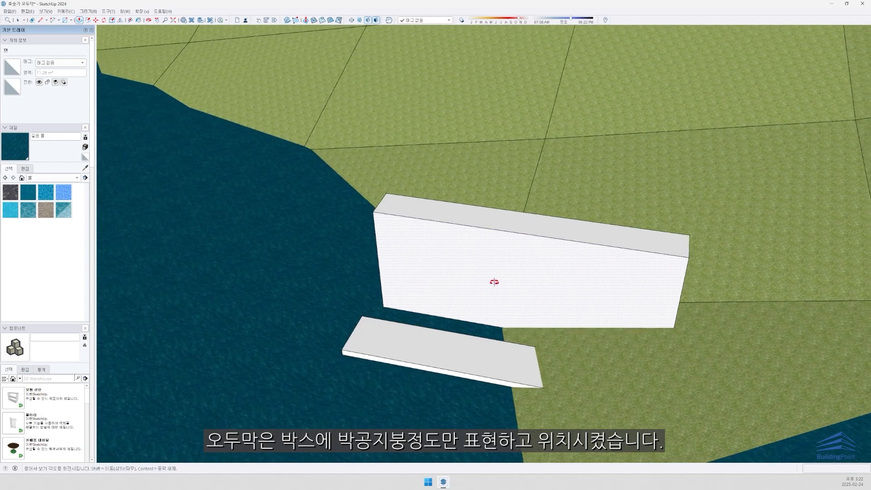
middle_drag(466, 282, 572, 255)
click(478, 269)
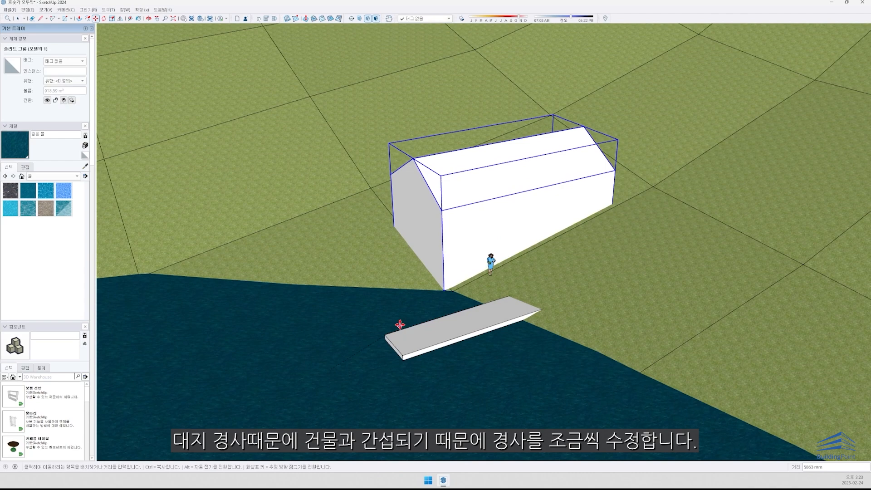
Raise the gabled cabin clear of the sloping shore and stand the human figure on the deck
key(space)
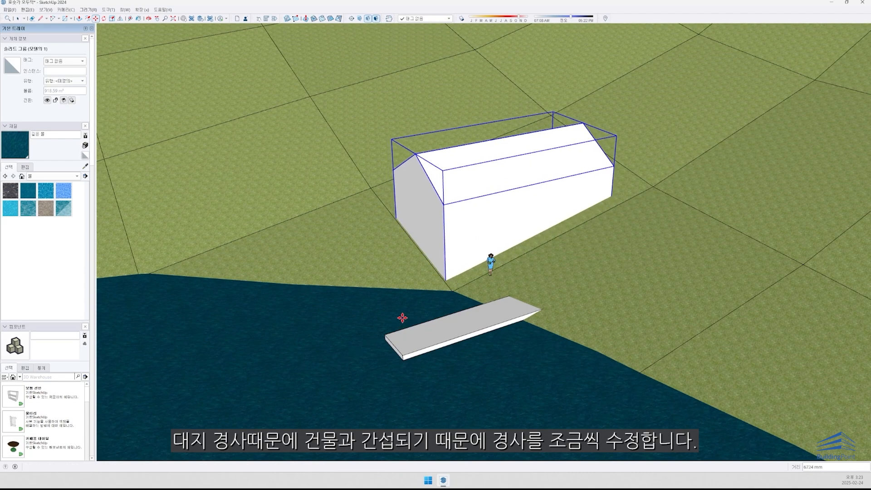
scroll(481, 295, up, 5)
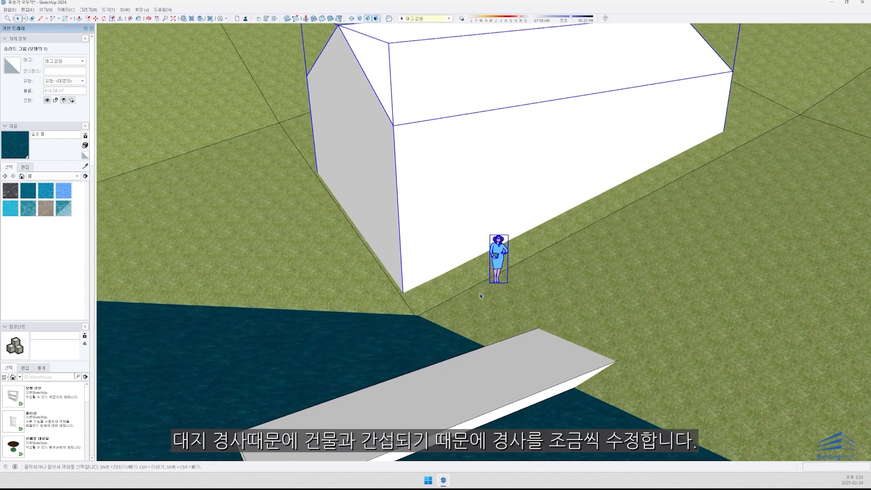
scroll(481, 296, down, 6)
key(m)
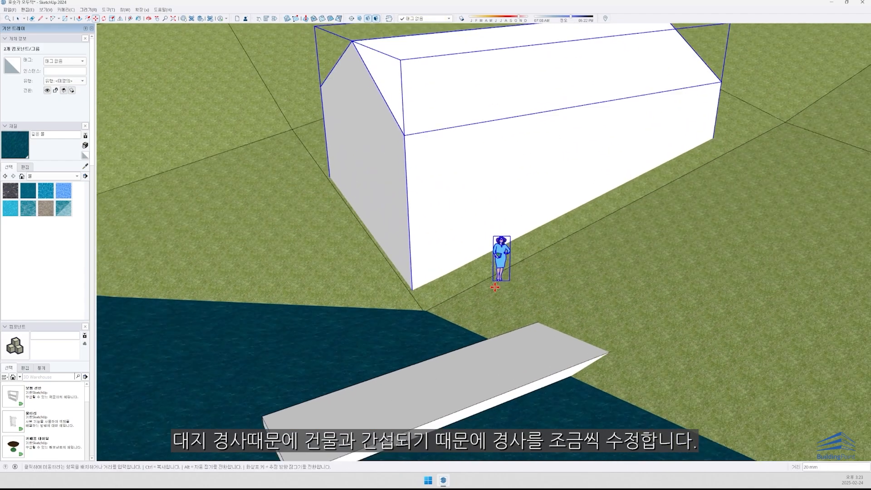
middle_drag(414, 311, 417, 176)
scroll(447, 283, up, 5)
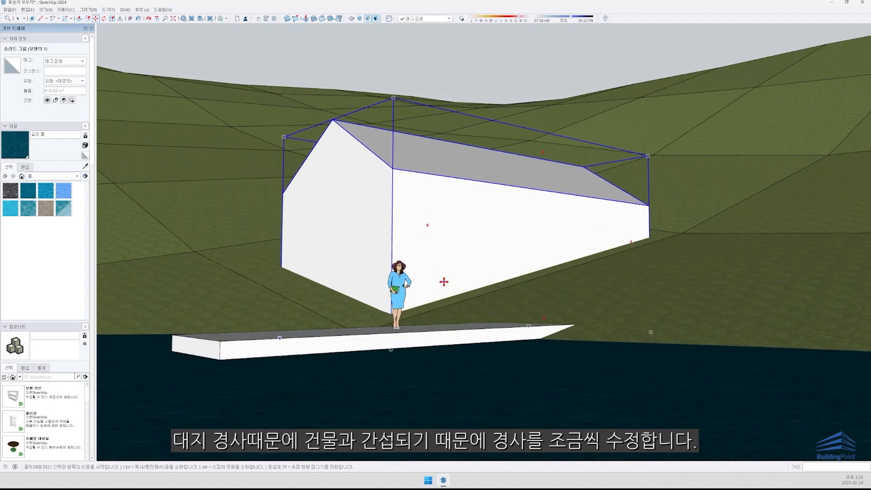
click(444, 281)
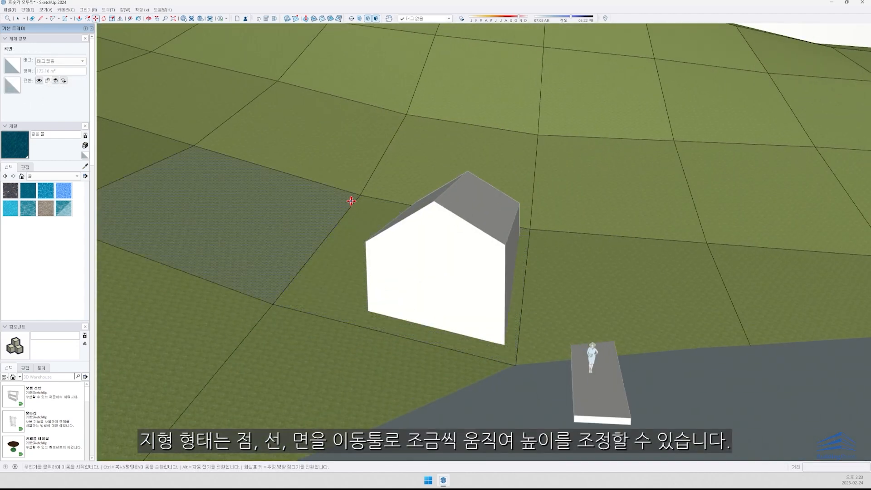
Adjust the terrain height around the cabin by moving the mesh vertices beside and behind it
click(357, 194)
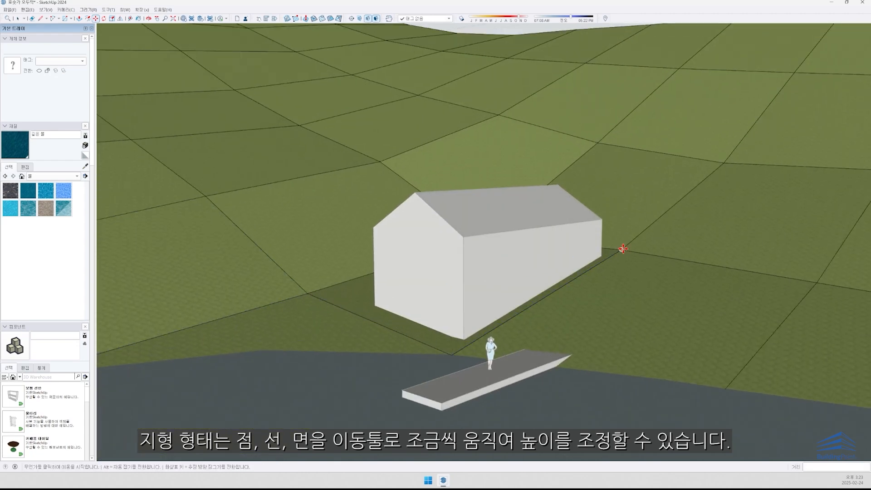
click(622, 248)
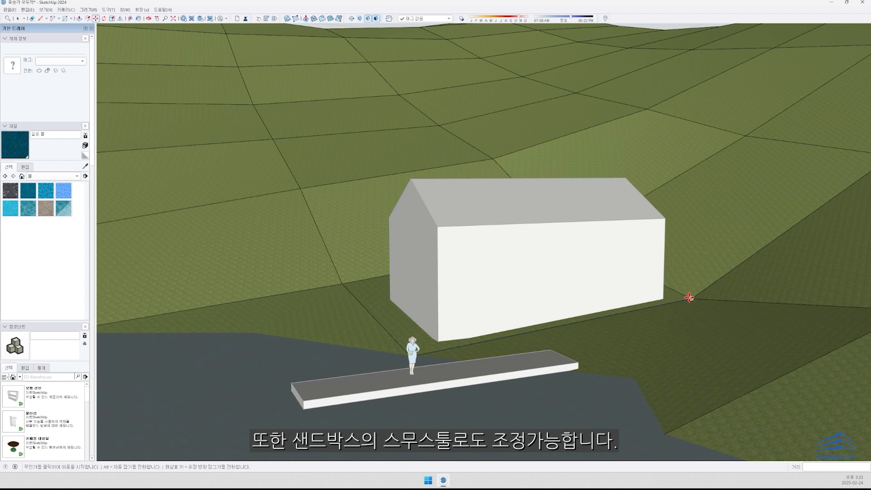
key(Escape)
Compose the main view across the lake toward the cabin and save it as a scene
scroll(689, 303, down, 5)
scroll(581, 200, up, 5)
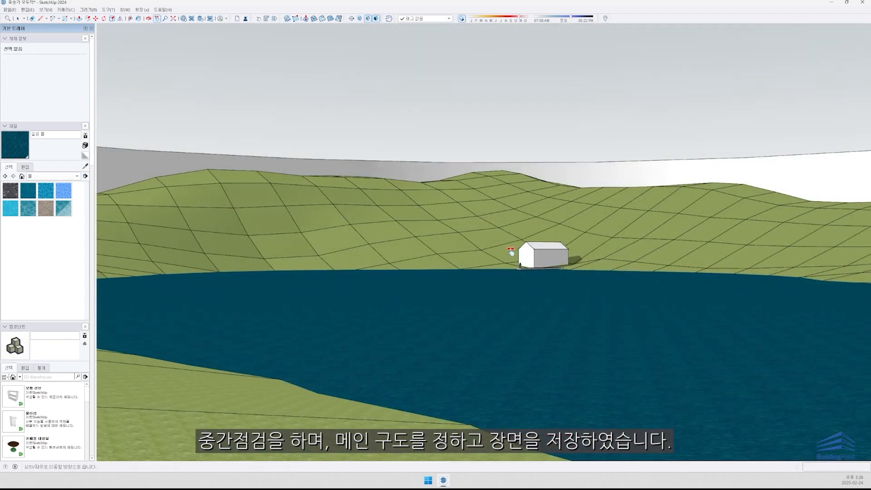
middle_drag(511, 251, 505, 257)
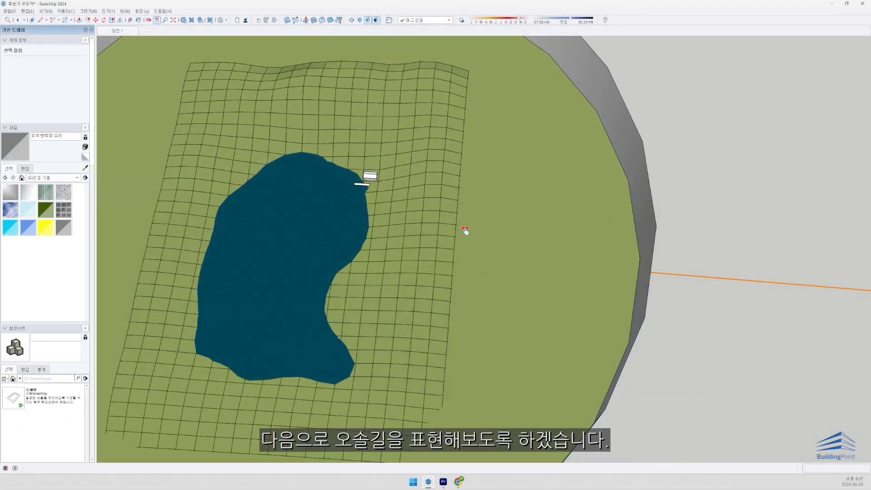
Draw a guide rectangle on the flat ground beside the terrain grid near the cabin and group it
click(590, 171)
key(space)
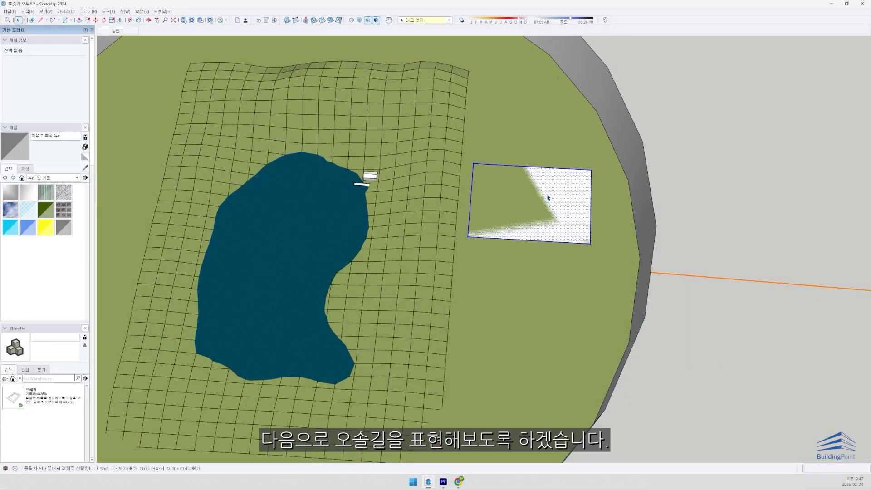
scroll(540, 209, up, 3)
Move the guide rectangle along the green axis over the cabin and the slope behind it
key(m)
click(586, 231)
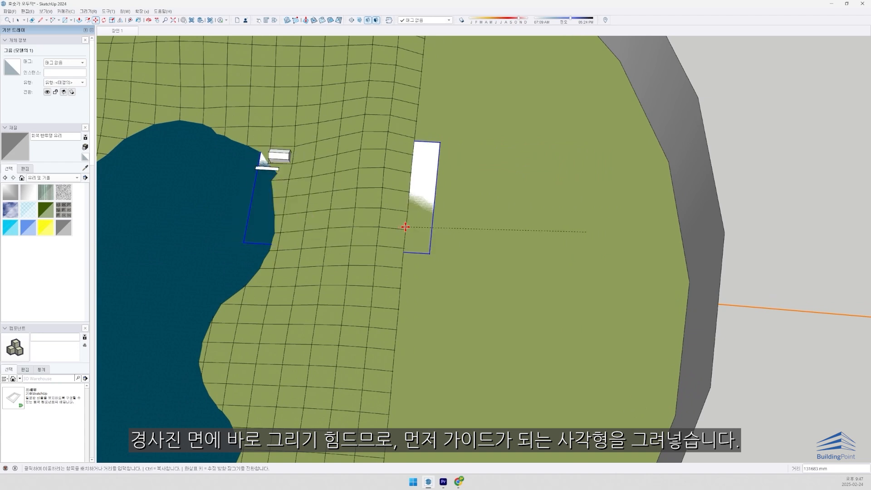
key(Left)
click(423, 226)
Raise the guide rectangle along the blue axis until it floats clear of the sloping terrain
scroll(428, 226, up, 2)
click(444, 243)
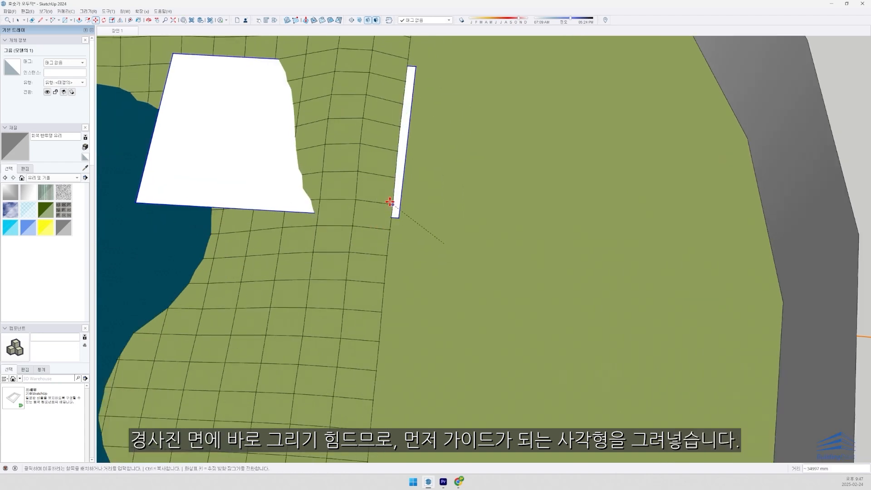
key(Up)
click(395, 204)
click(434, 222)
middle_drag(433, 140, 431, 121)
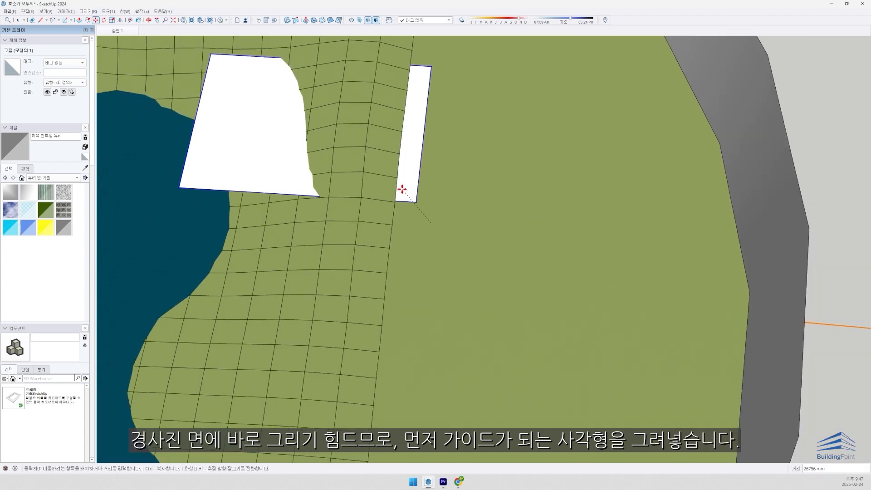
click(402, 188)
middle_drag(448, 184, 452, 159)
click(453, 159)
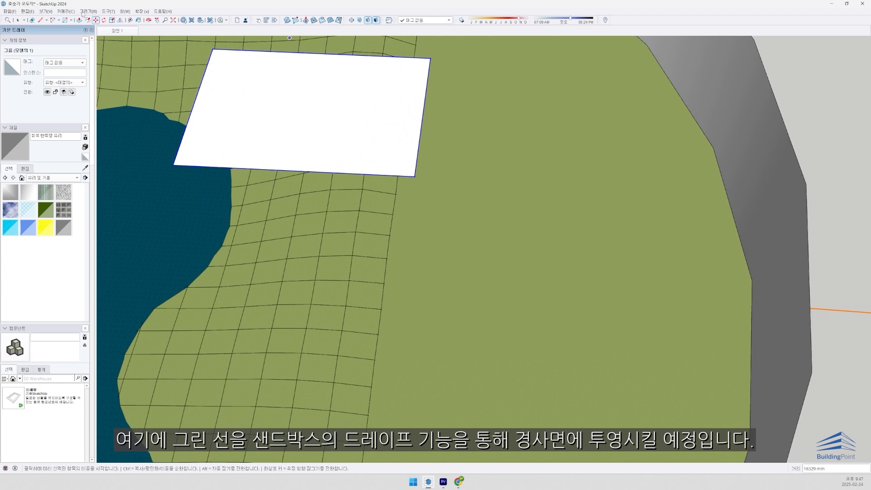
Switch the camera to parallel projection and the standard top view
click(66, 12)
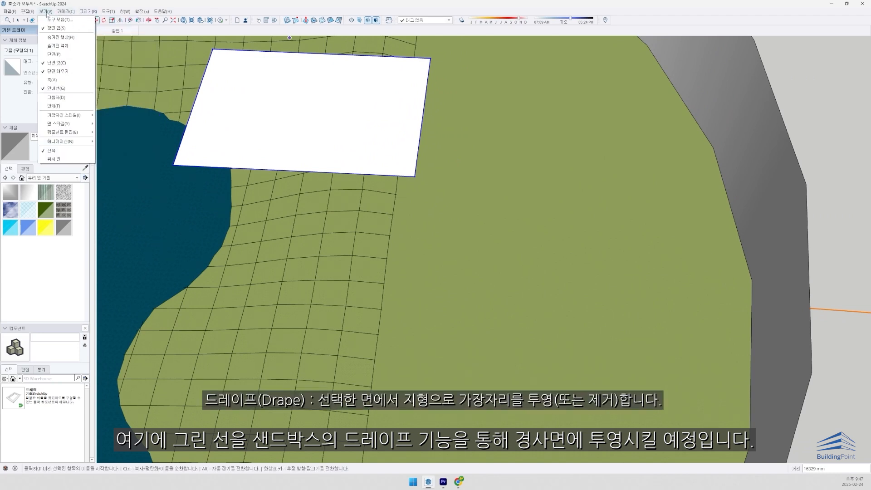
mouse_move(49, 15)
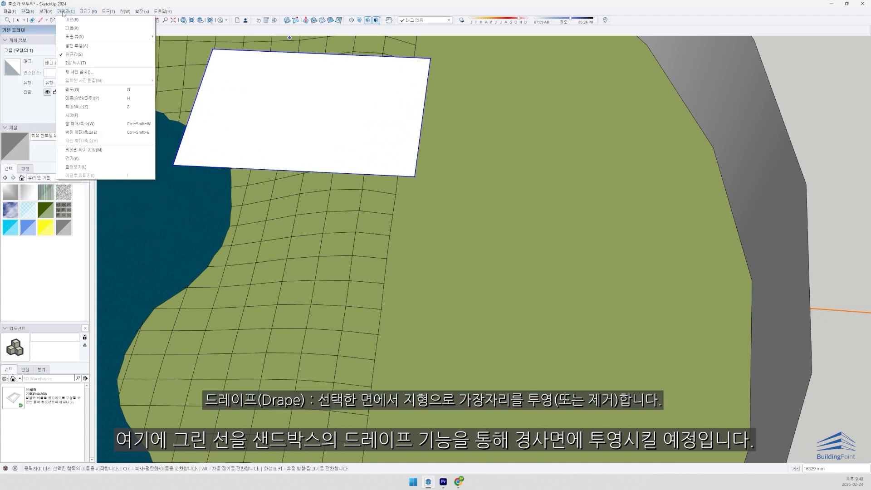
click(75, 46)
click(65, 12)
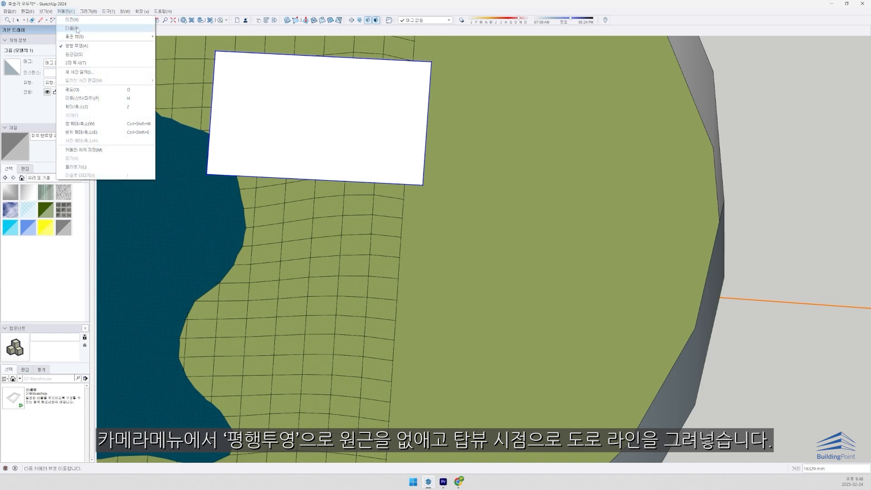
click(172, 37)
scroll(492, 235, down, 2)
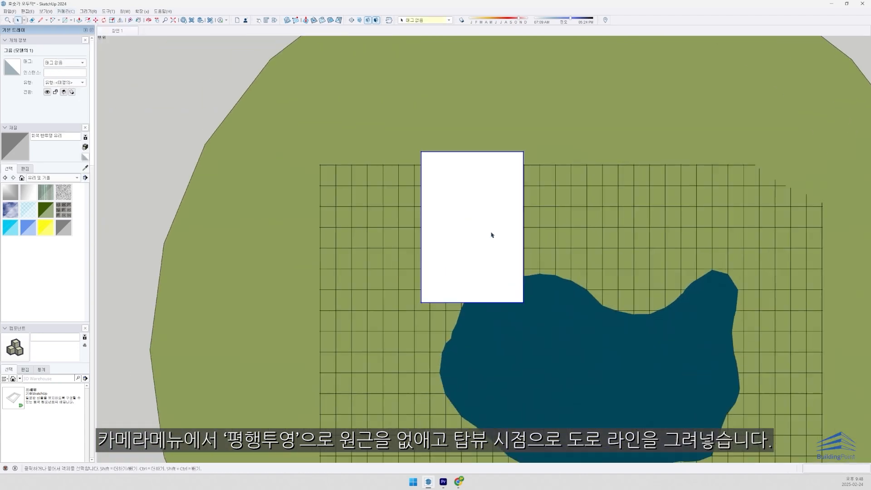
Paint the guide rectangle with the grey translucent glass material and open its group for editing
scroll(499, 254, up, 3)
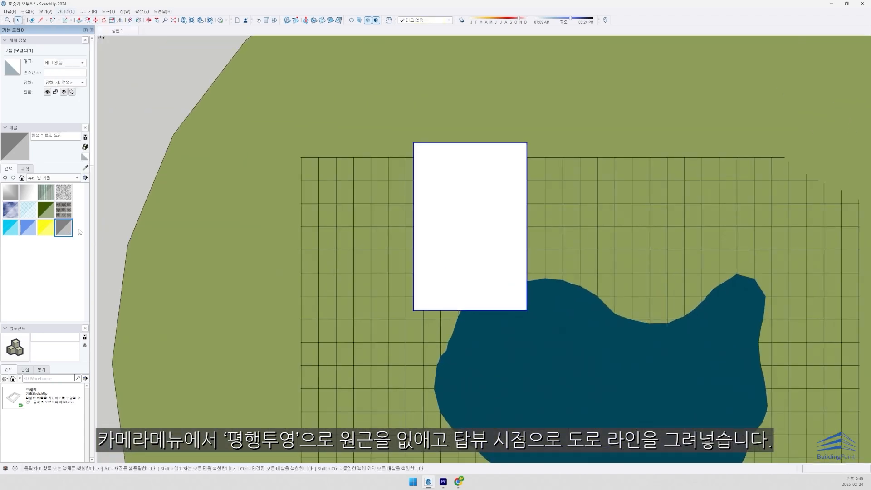
double_click(483, 250)
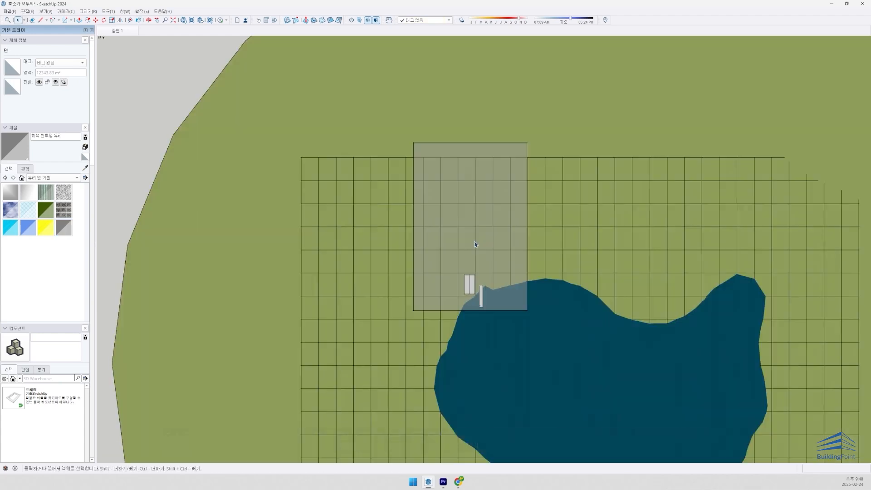
scroll(488, 291, up, 4)
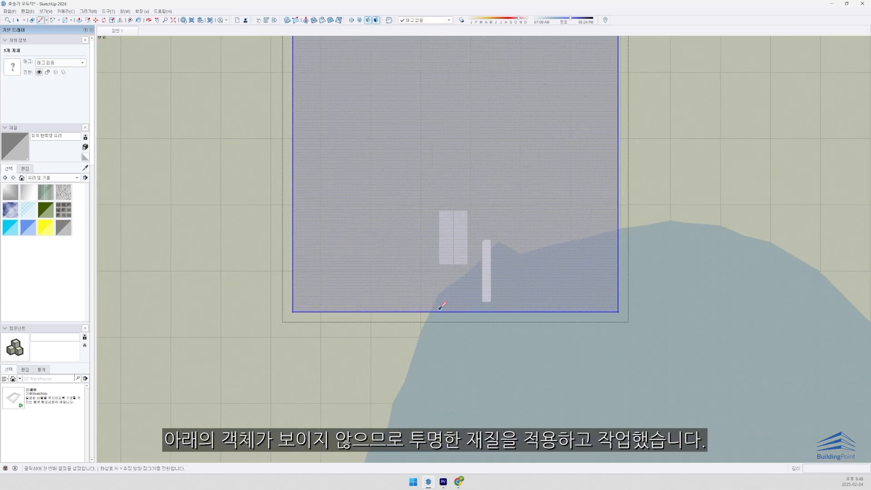
Draw the trail outline with lines around the cabin and up to the guide rectangle's far corner, and erase the surplus edges
click(447, 311)
scroll(448, 306, up, 5)
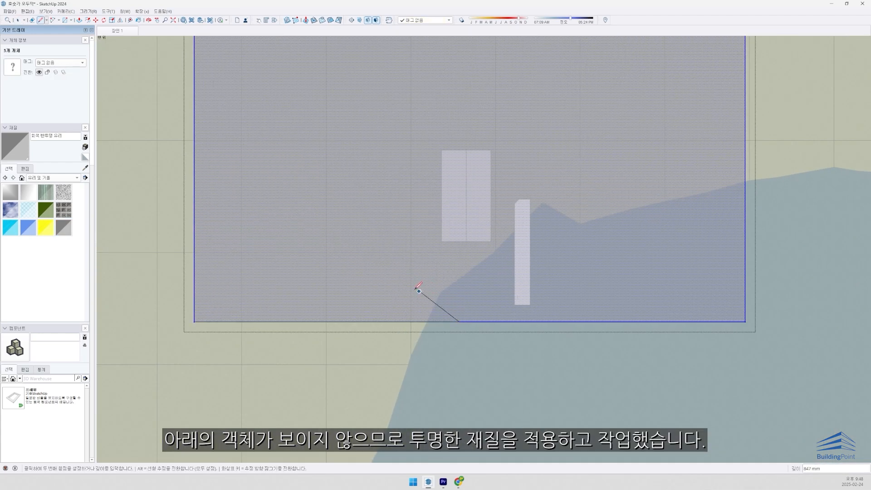
click(426, 292)
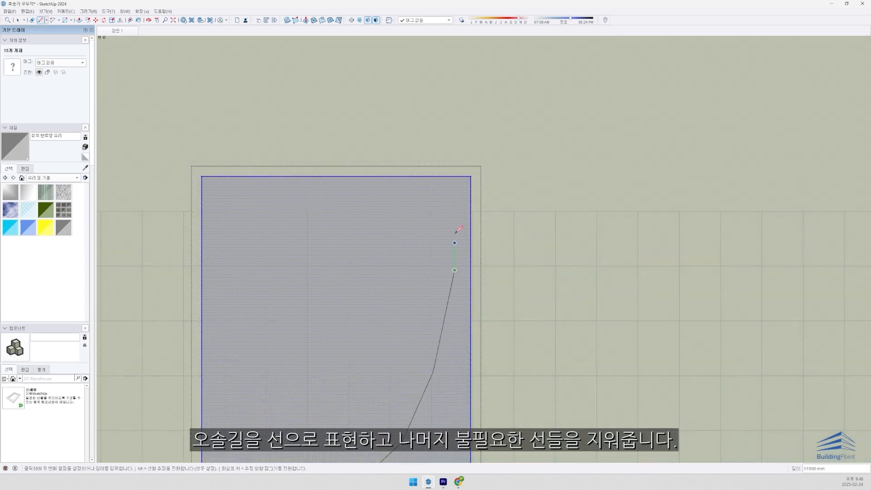
scroll(458, 206, up, 3)
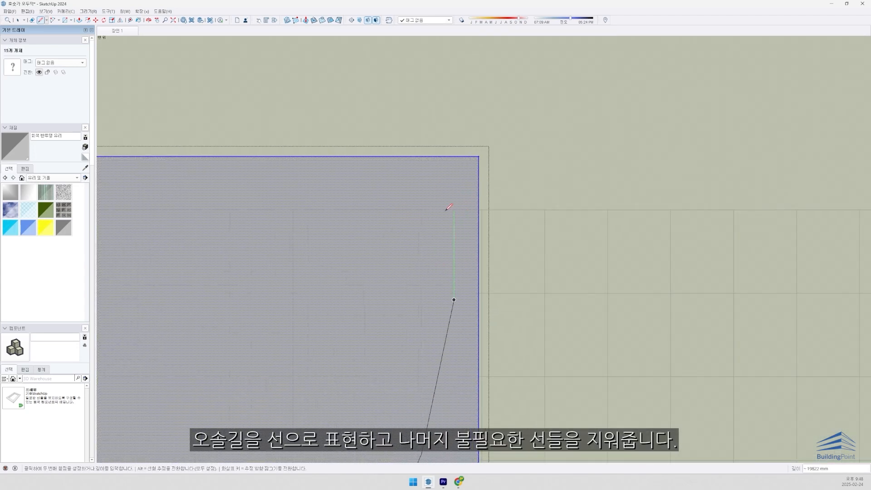
click(469, 200)
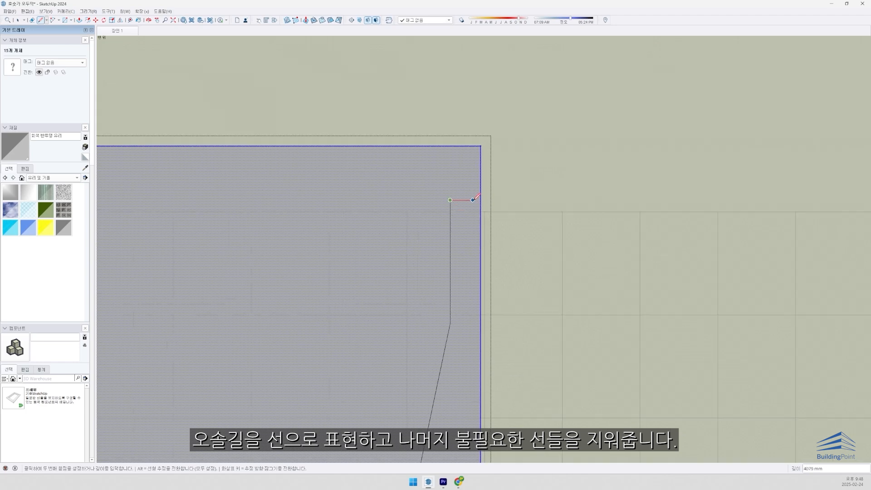
scroll(472, 281, up, 2)
click(466, 309)
scroll(465, 307, down, 1)
shift+middle_drag(465, 306, 470, 189)
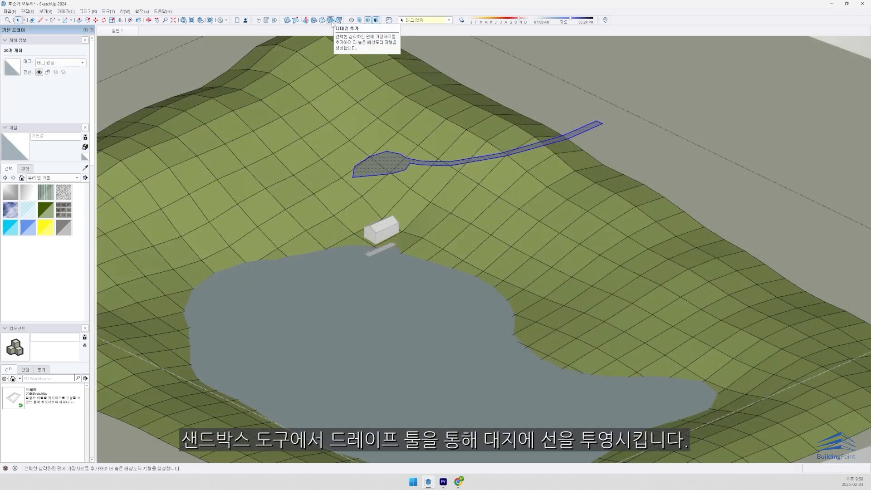
Drape the trail outline onto the terrain with the Sandbox Drape tool and clear away the floating outline
click(425, 235)
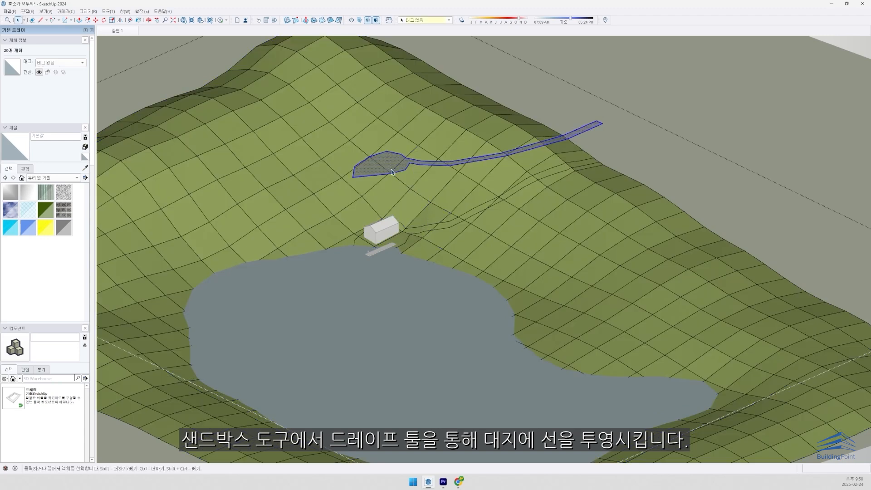
scroll(400, 192, up, 10)
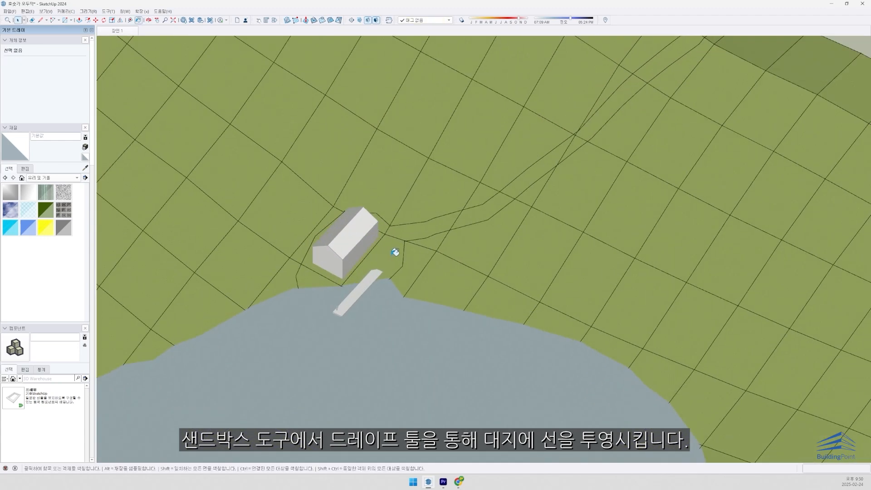
Paint the draped trail and the area beside the cabin with the smooth sand groundcover material
scroll(332, 277, up, 2)
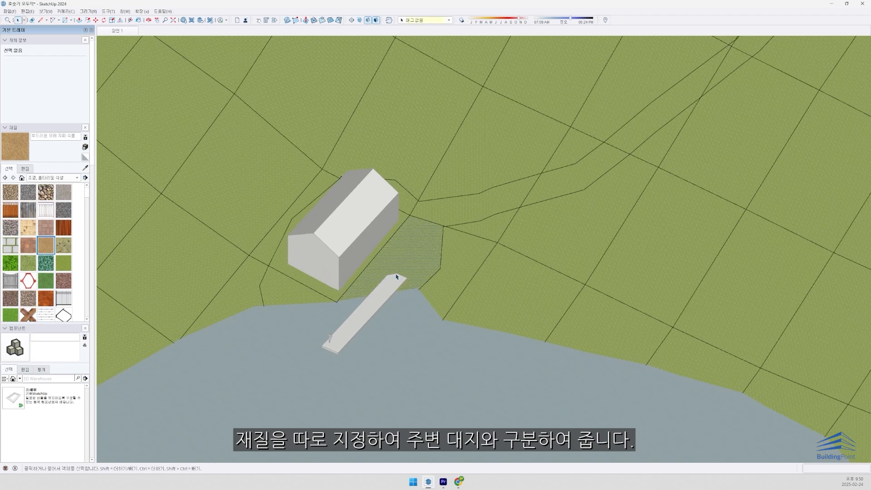
scroll(372, 276, up, 3)
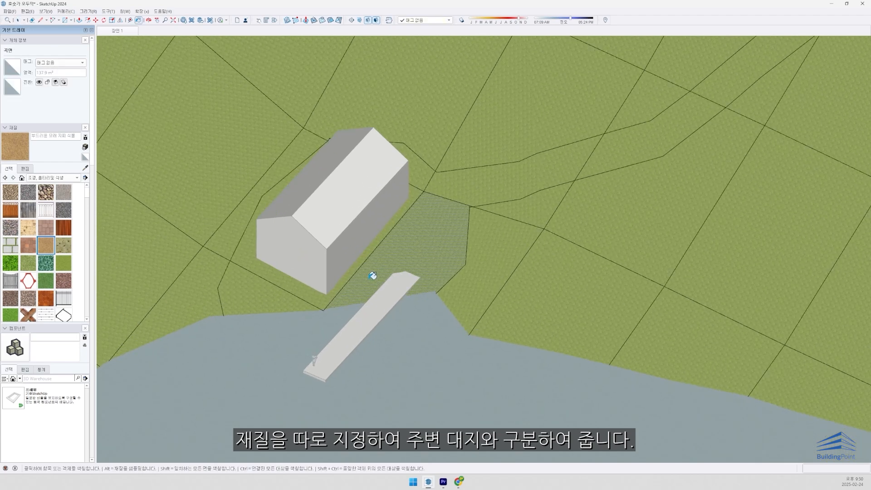
click(445, 181)
scroll(526, 177, up, 2)
shift+middle_drag(534, 159, 192, 408)
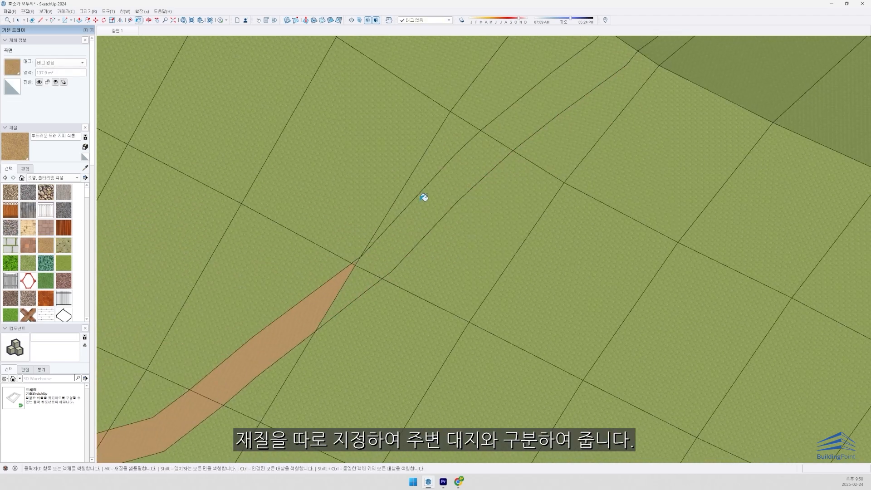
click(390, 255)
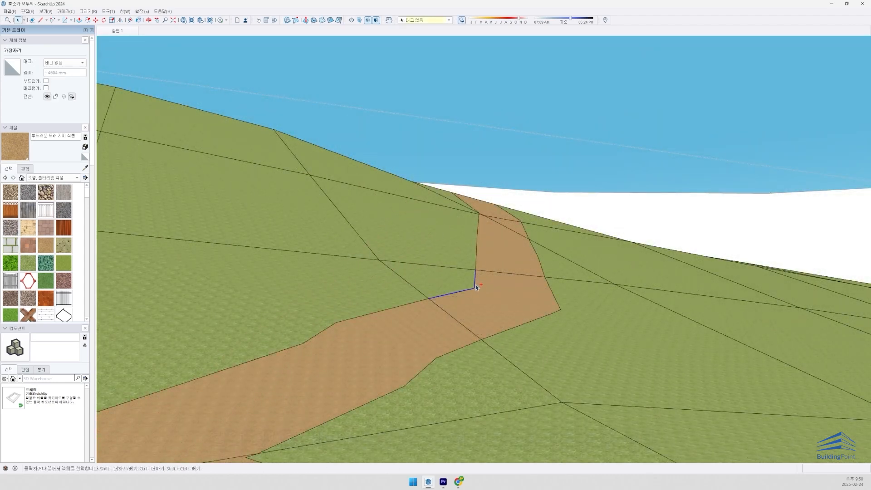
Select the trail's border edges at the bend, and set the terrain's edge softening angle to 0 degrees
ctrl+click(462, 292)
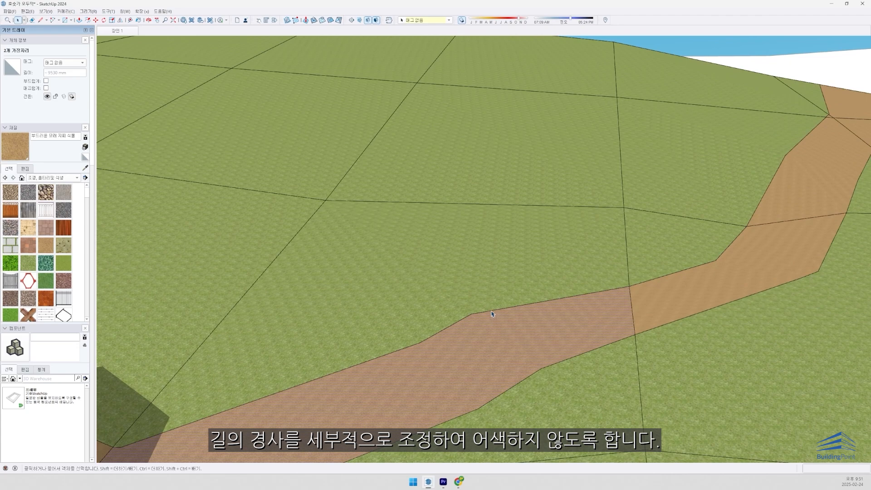
middle_drag(476, 313, 608, 272)
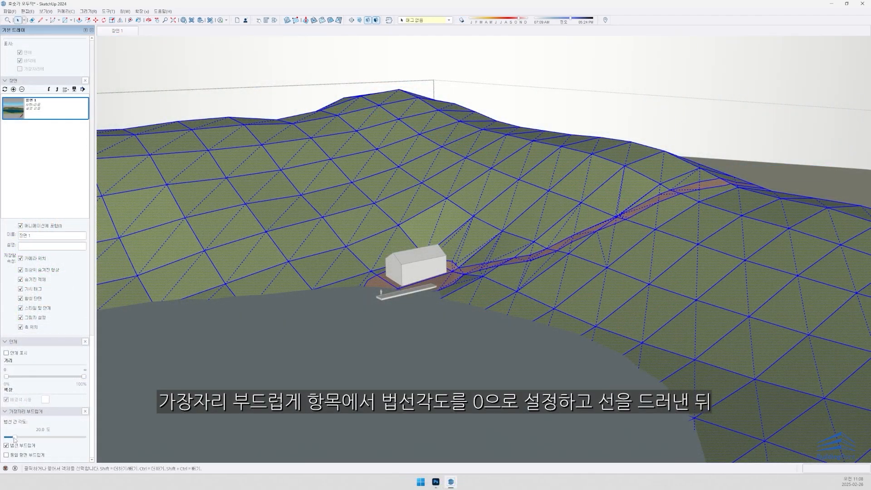
drag(14, 437, 6, 437)
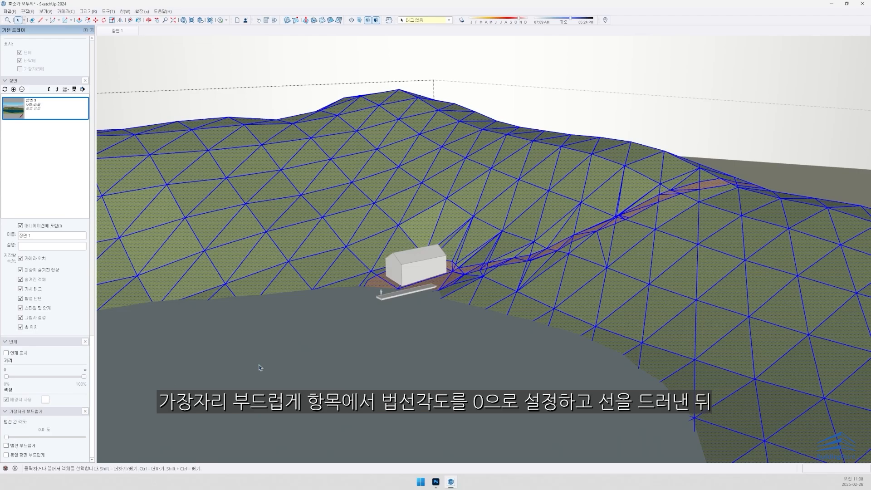
Erase the overlapping sliver edges where the trail meets the cabin pad and redraw the missing edge to the trail's next corner
scroll(414, 212, up, 10)
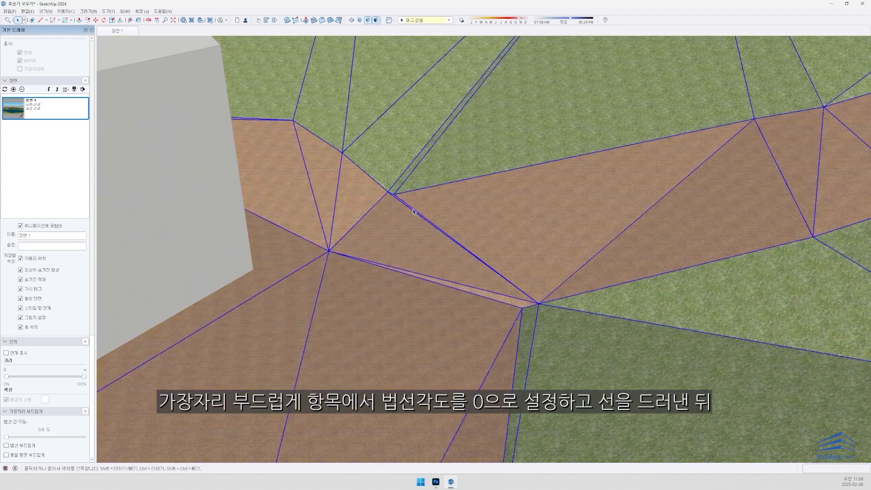
scroll(414, 211, up, 5)
key(e)
click(395, 191)
scroll(396, 192, down, 1)
key(space)
double_click(376, 205)
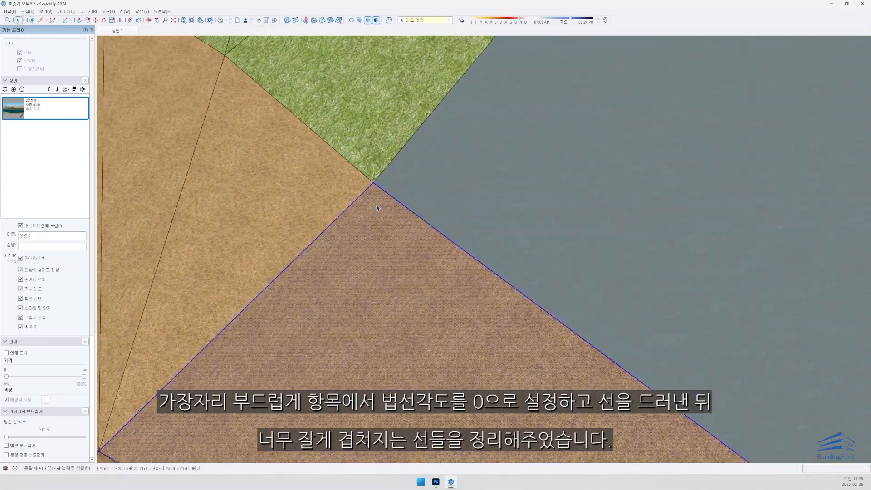
click(373, 181)
scroll(374, 183, down, 3)
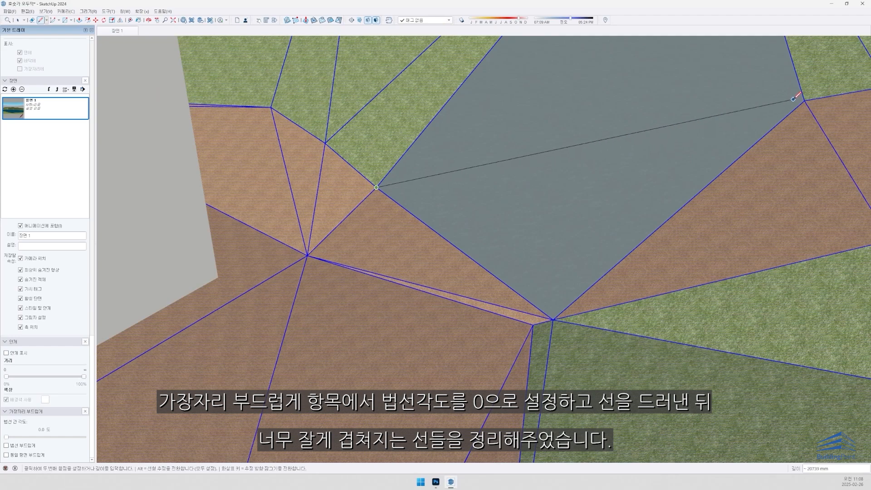
click(804, 101)
Sample the trail's sand material and paint the rebuilt face next to the cabin pad with it
key(b)
alt+click(763, 162)
key(space)
click(657, 165)
key(b)
click(634, 176)
mouse_move(534, 219)
shift+middle_down()
mouse_move(439, 271)
mouse_move(585, 228)
shift+middle_up()
scroll(439, 270, down, 4)
shift+middle_drag(657, 179, 608, 241)
Erase the sliver edges at the trail's inner bend and rebuild the face with a line across to the opposite corner
key(space)
scroll(642, 222, up, 3)
scroll(581, 245, up, 3)
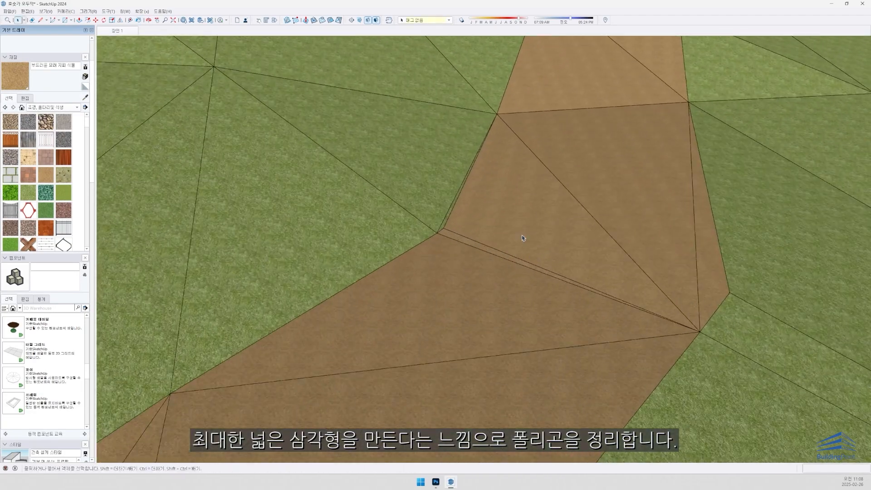
triple_click(521, 238)
scroll(469, 241, up, 3)
key(e)
drag(441, 222, 425, 216)
key(space)
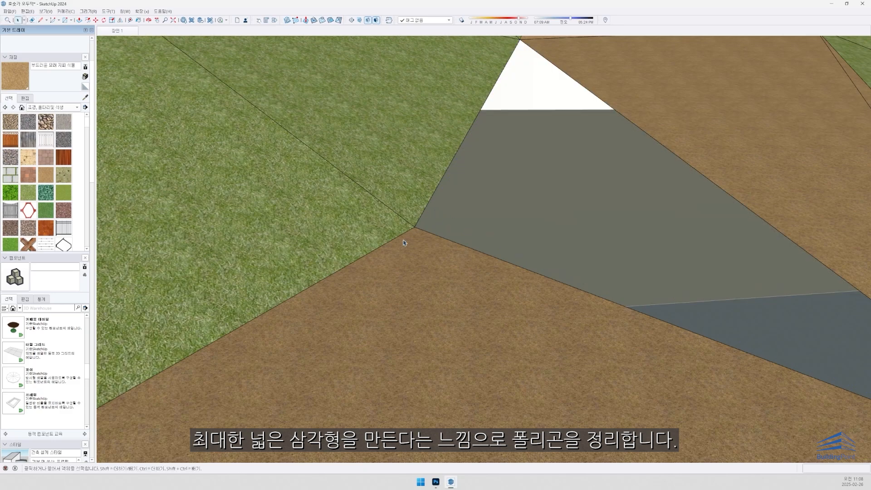
scroll(415, 226, down, 2)
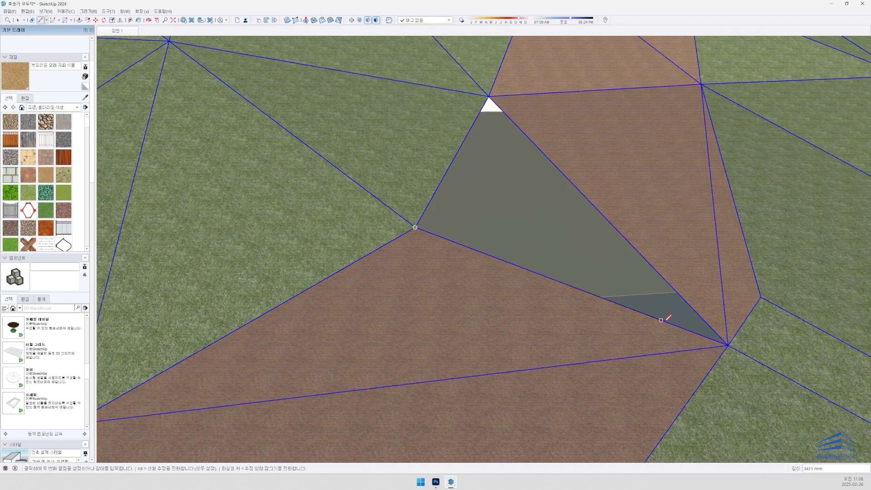
click(737, 343)
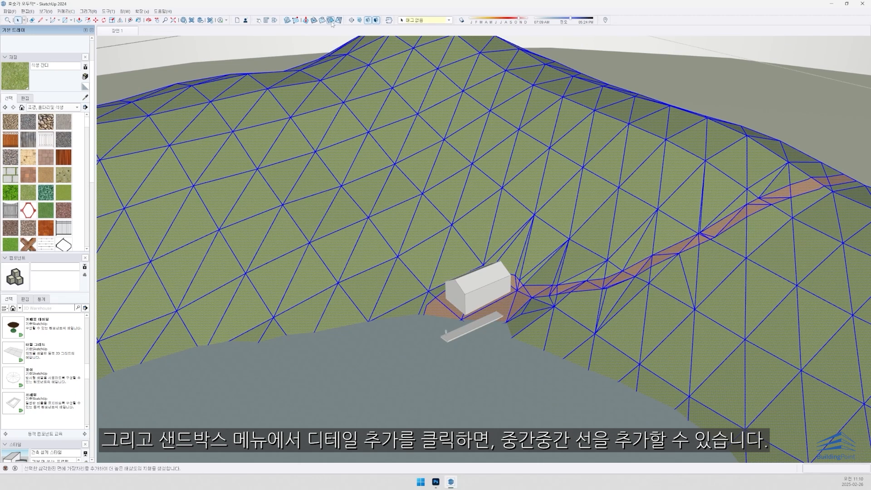
Subdivide the whole selected terrain mesh with the Sandbox Add Detail tool
click(108, 11)
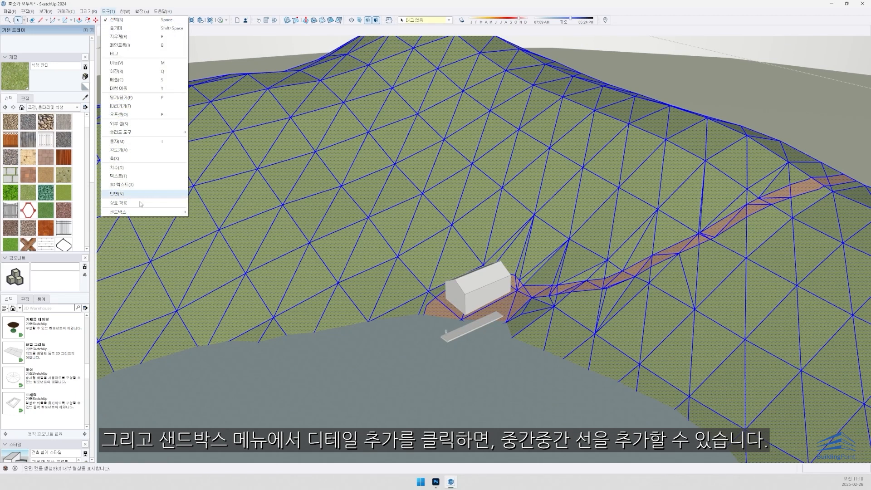
click(203, 239)
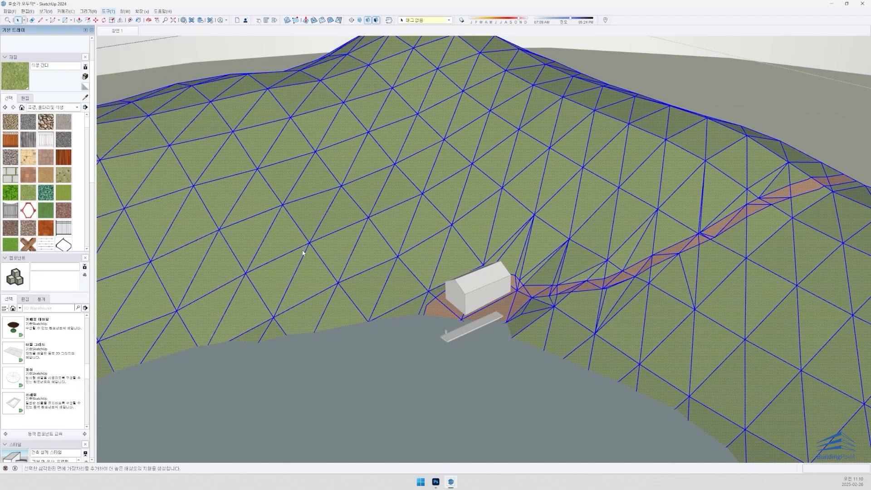
scroll(646, 275, up, 7)
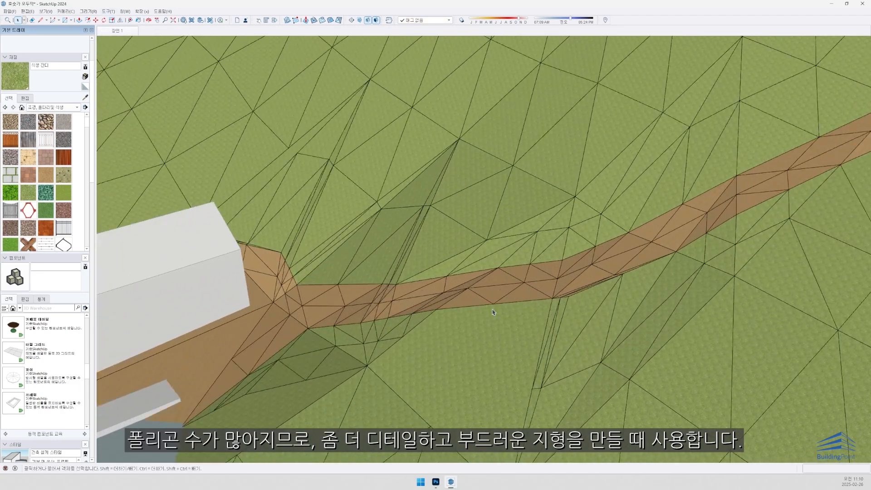
middle_drag(394, 344, 480, 284)
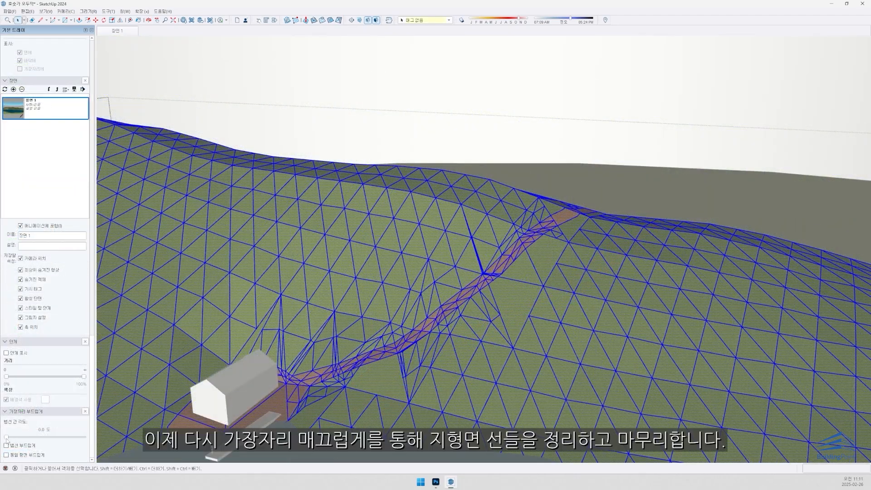
Soften the terrain edges with an angle of 180 degrees and smooth normals turned on
drag(7, 438, 92, 439)
click(6, 446)
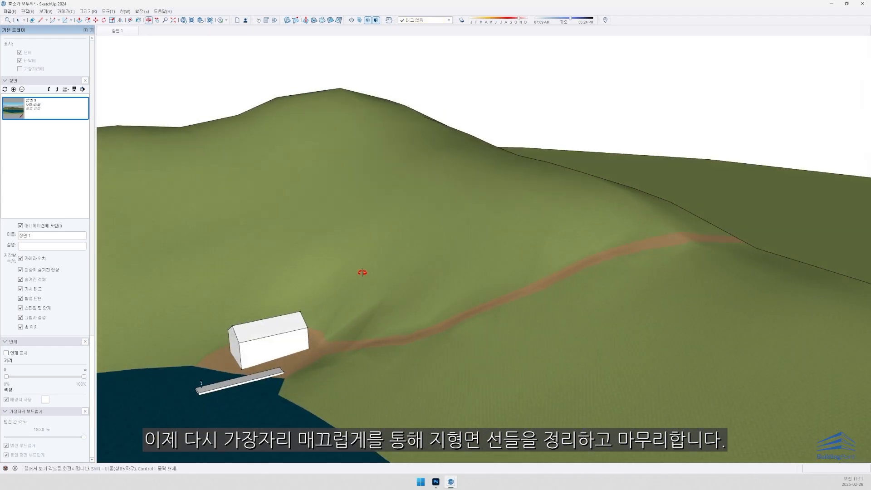
middle_drag(359, 268, 535, 259)
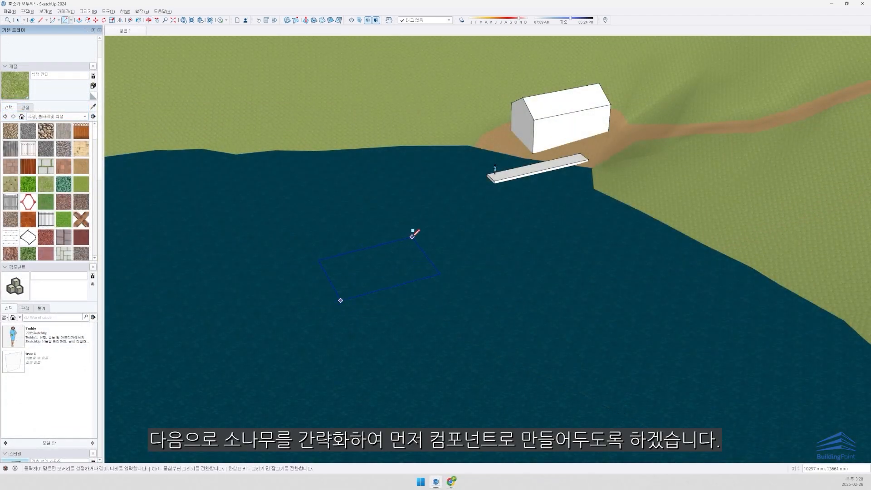
Pull the rectangle on the lake up into a tall box and erase its edges until only one vertical face remains
click(364, 286)
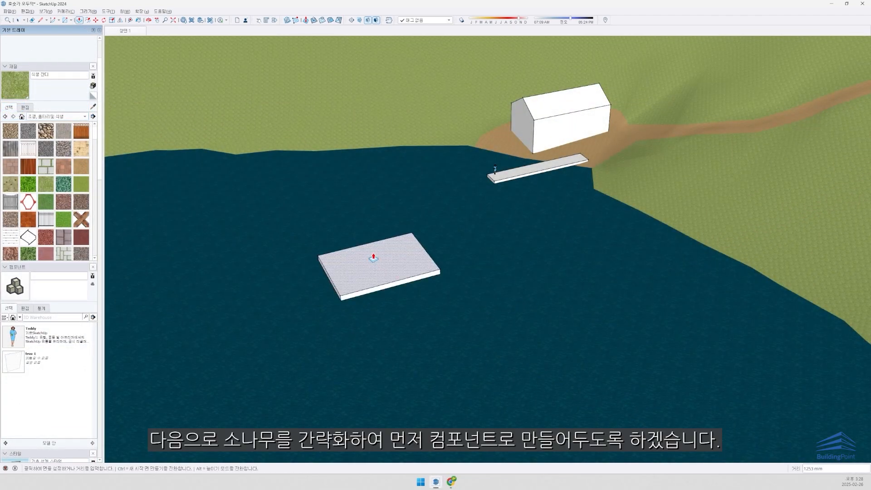
click(385, 141)
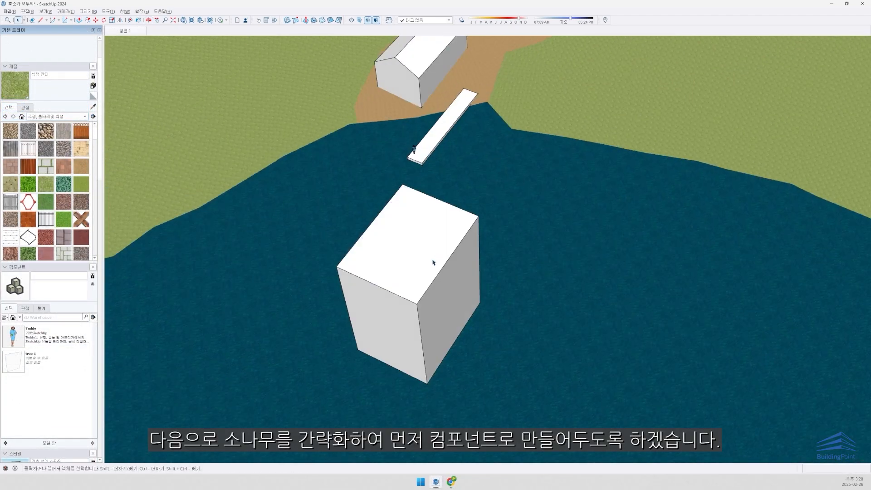
click(433, 262)
key(e)
click(351, 317)
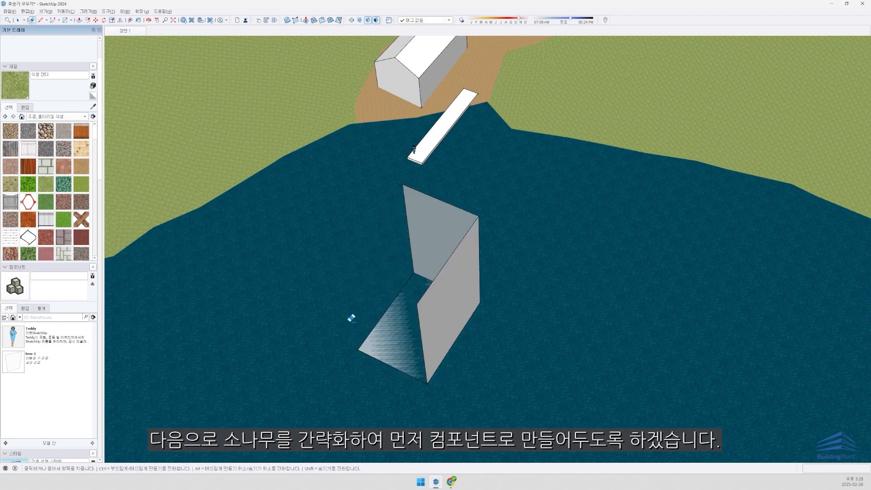
mouse_move(427, 250)
mouse_down()
mouse_move(408, 281)
mouse_move(462, 184)
mouse_up()
key(space)
Make a component from the remaining vertical face and its edges
double_click(474, 288)
right_click(474, 286)
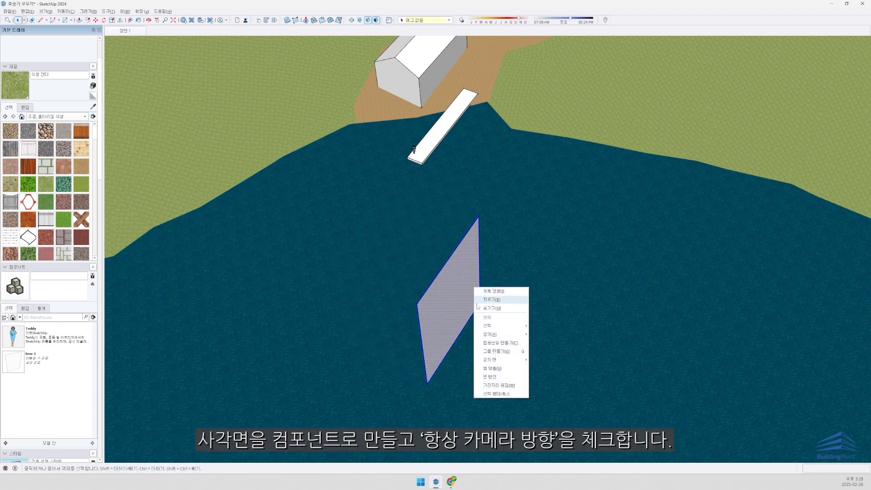
click(493, 342)
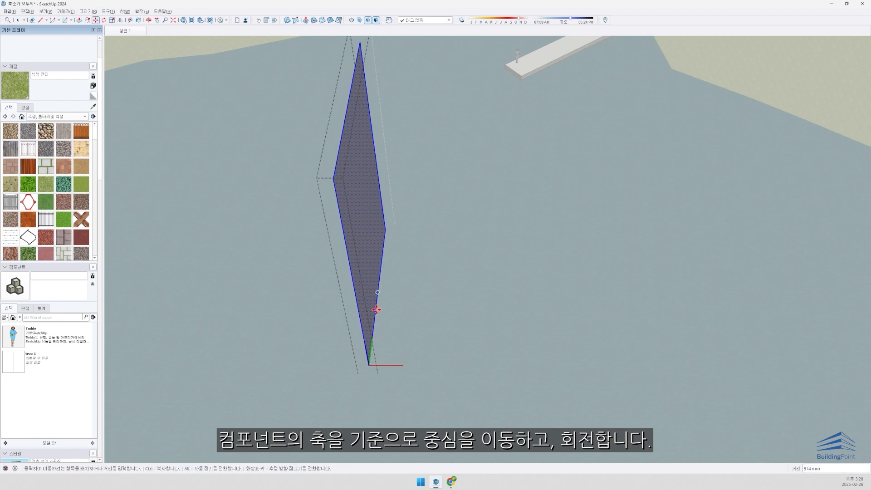
Move the face's base midpoint onto the component's axis origin and rotate the face 90 degrees about it
click(369, 363)
key(q)
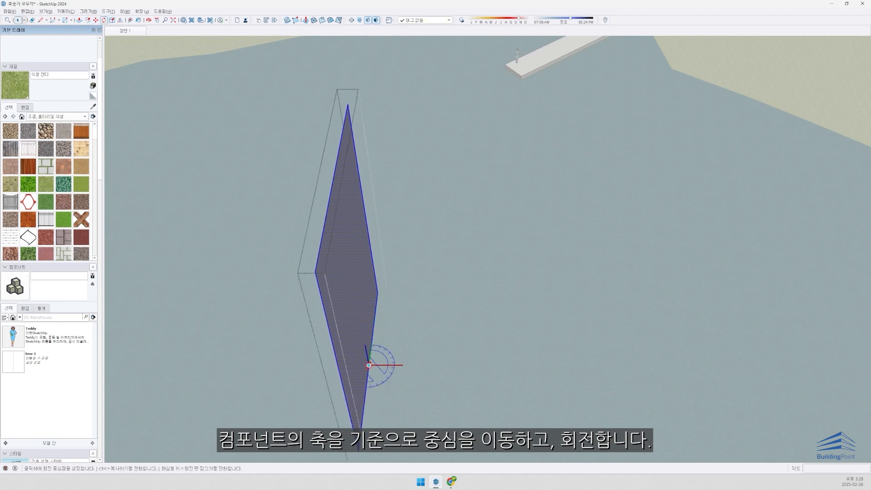
click(369, 365)
click(394, 365)
text(90)
key(Return)
middle_drag(390, 369, 430, 333)
scroll(399, 357, up, 4)
key(m)
click(404, 350)
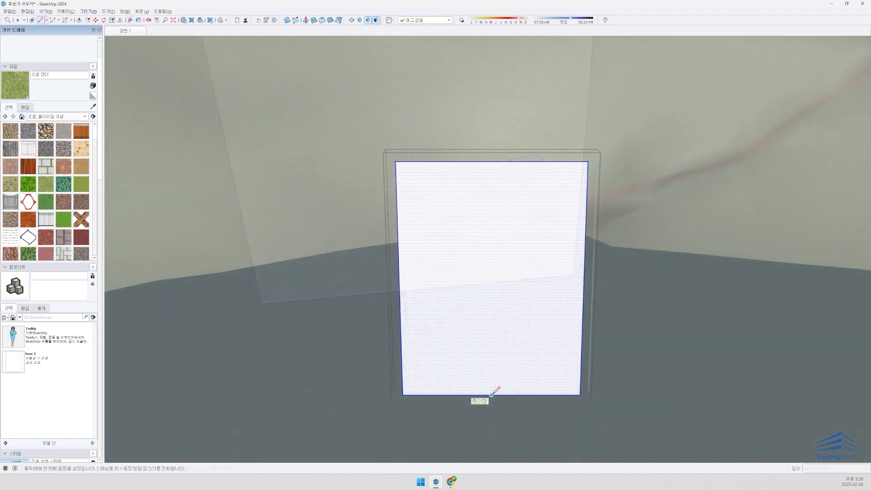
Draw a vertical centre line on the panel and a tall half triangle from it up to the top midpoint
click(490, 399)
scroll(503, 324, down, 1)
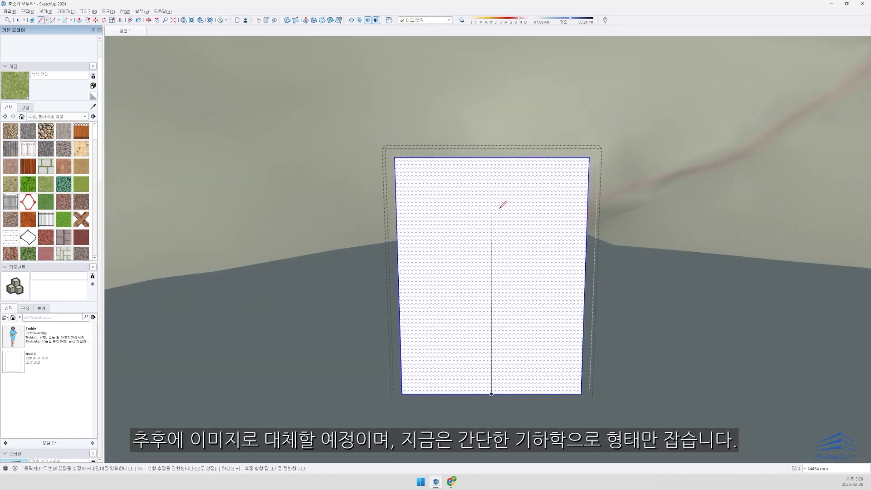
click(495, 156)
click(490, 353)
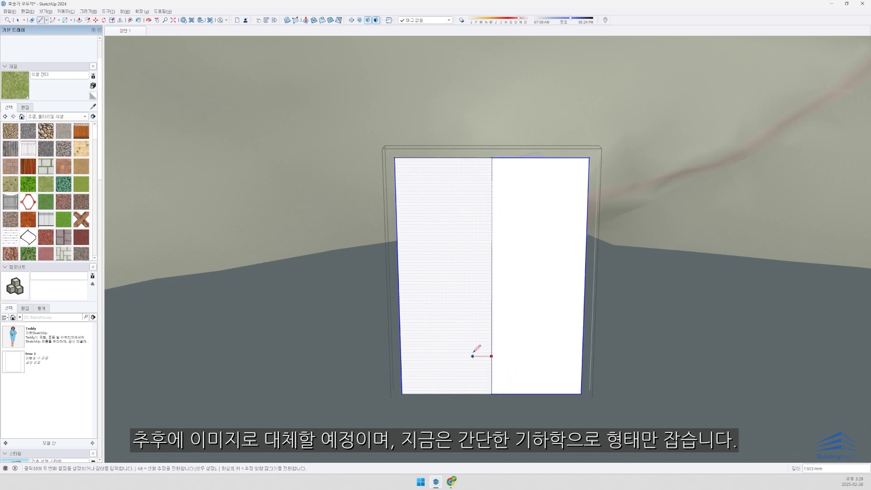
scroll(449, 356, up, 1)
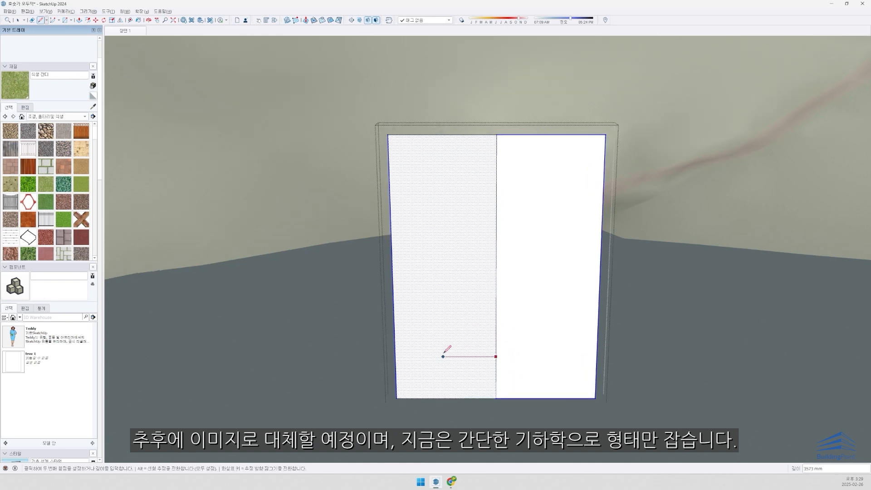
click(496, 136)
Copy the half triangle to the other side, mirror it and join it to the centre line to complete the crown
key(space)
key(m)
click(462, 344)
key(ctrl)
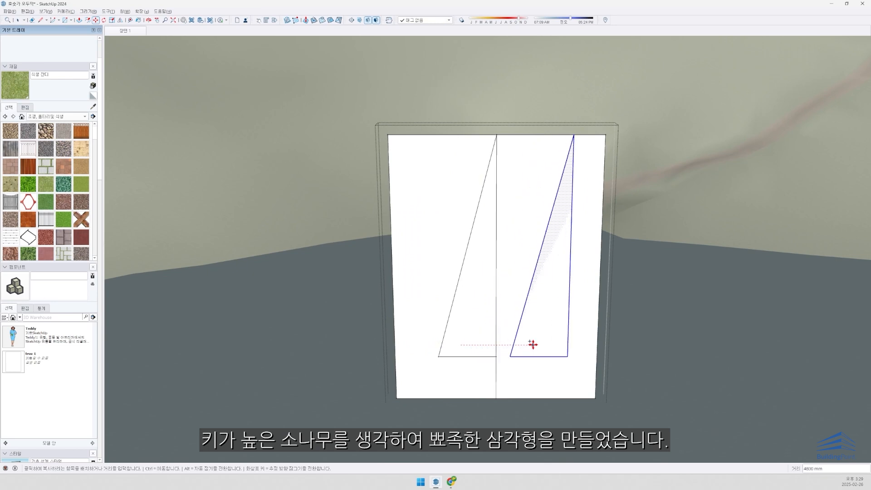
click(534, 345)
key(ctrl+f)
click(541, 328)
key(m)
click(512, 356)
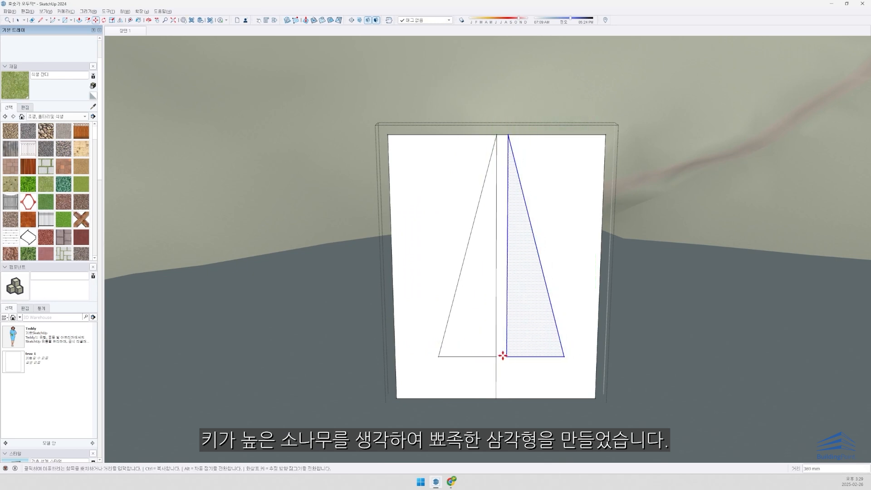
click(496, 356)
key(e)
click(564, 135)
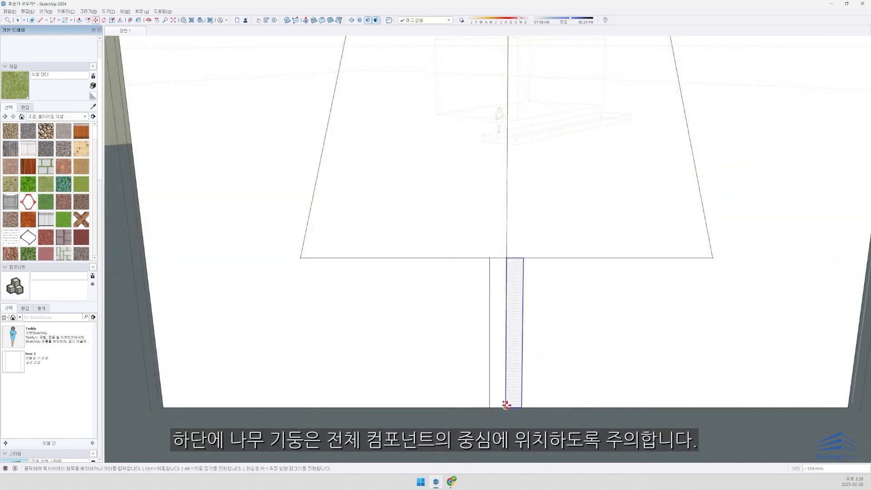
Place the copied trunk half against the centre line, and erase the centre line and the panel outline around the tree
click(506, 405)
key(e)
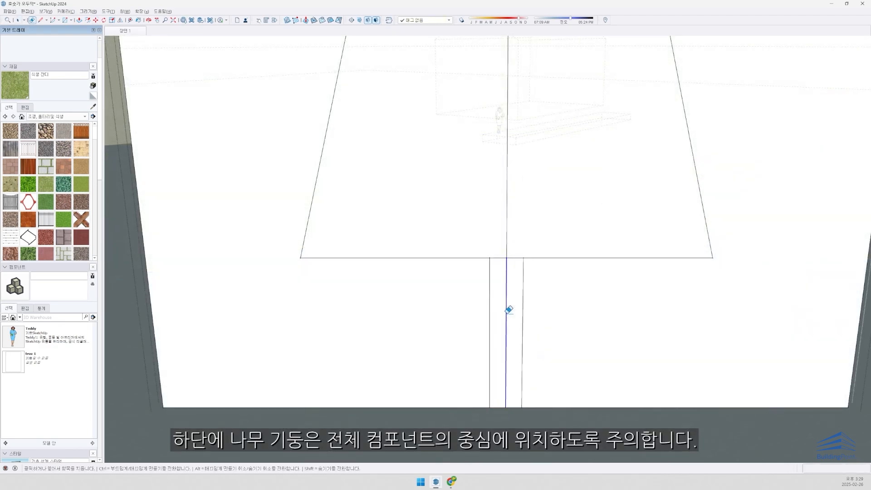
scroll(546, 272, down, 5)
click(649, 311)
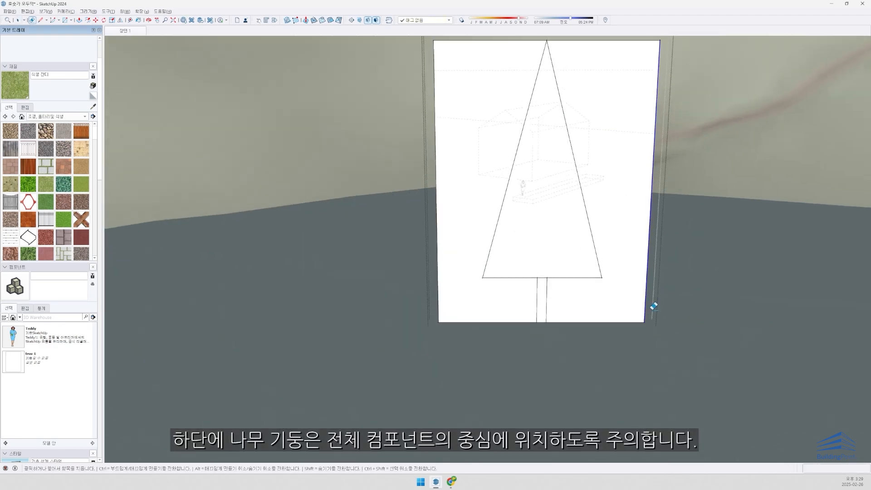
click(640, 322)
click(465, 322)
scroll(460, 112, down, 5)
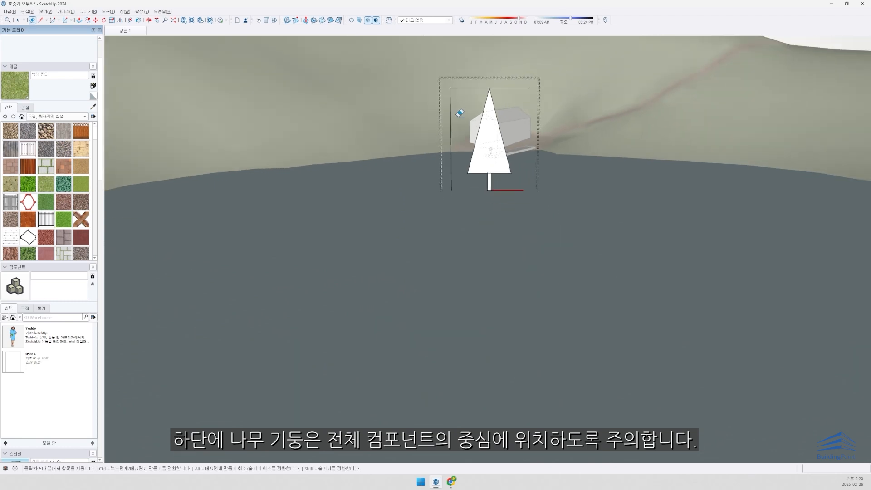
drag(449, 114, 464, 68)
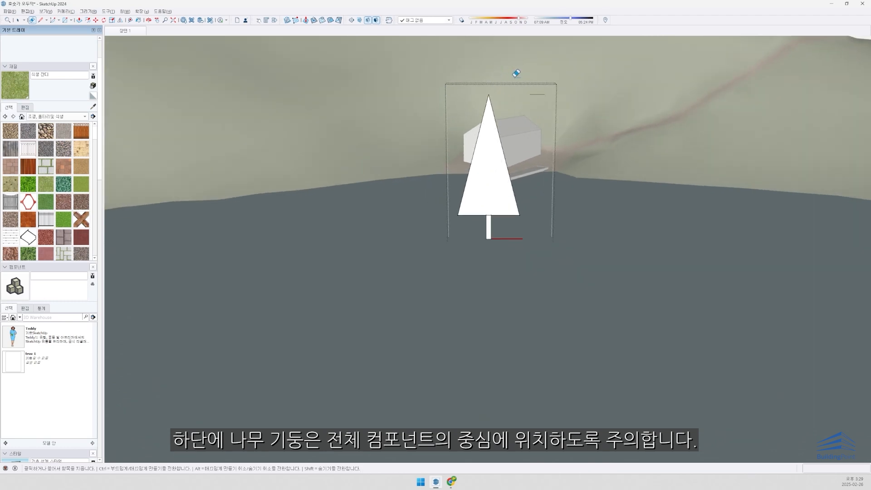
Finish editing the tree component and move the tree by its trunk base about 78 m onto the slope behind the cabin
scroll(515, 74, up, 5)
key(space)
click(354, 176)
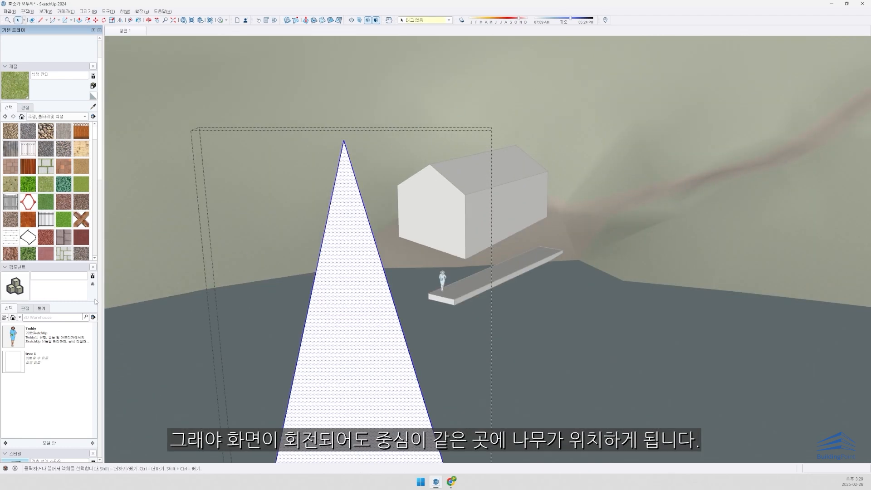
scroll(95, 301, down, 1)
scroll(82, 317, down, 2)
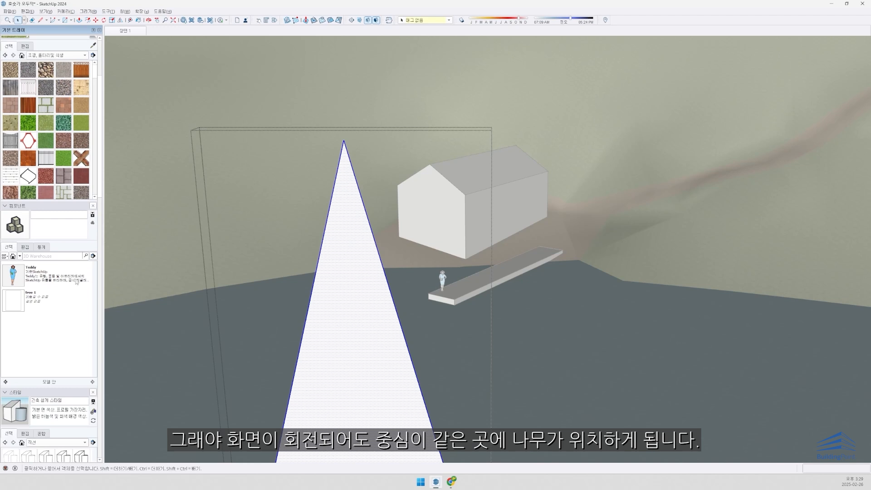
scroll(66, 230, up, 2)
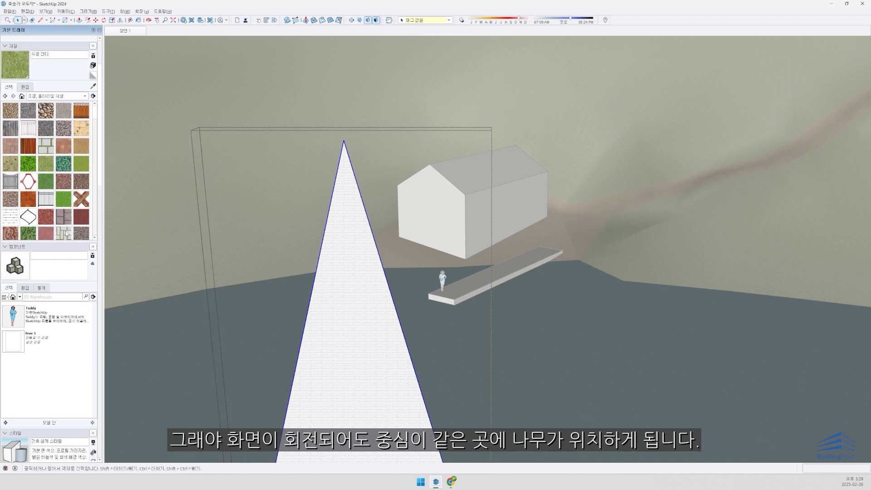
scroll(358, 277, down, 4)
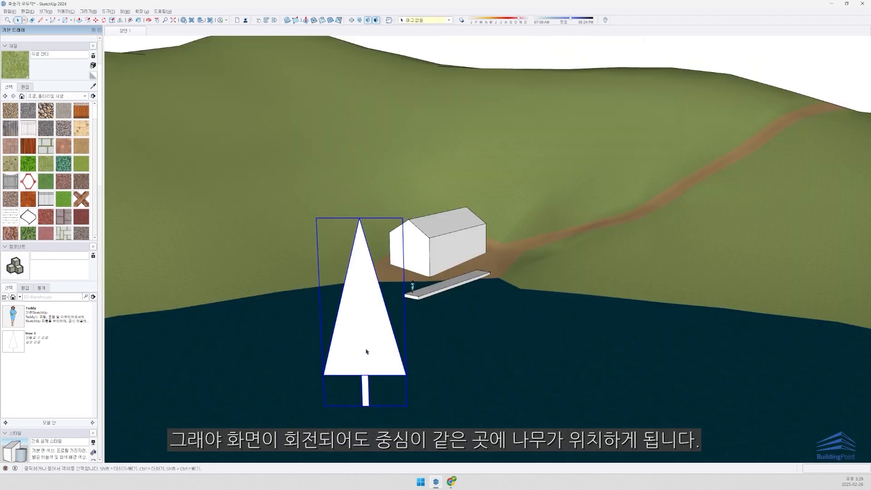
key(m)
click(365, 405)
scroll(479, 198, up, 2)
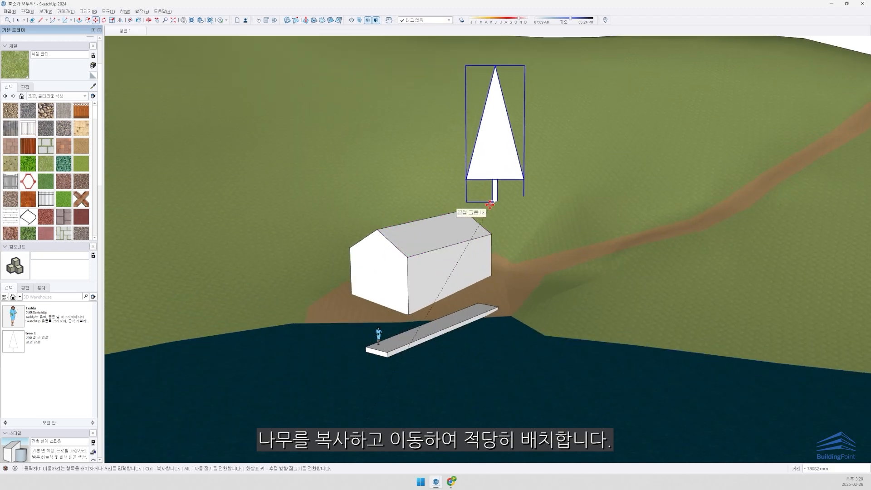
click(490, 205)
Copy the tree by its trunk base to a spot beside it on the slope behind the cabin
scroll(408, 182, down, 3)
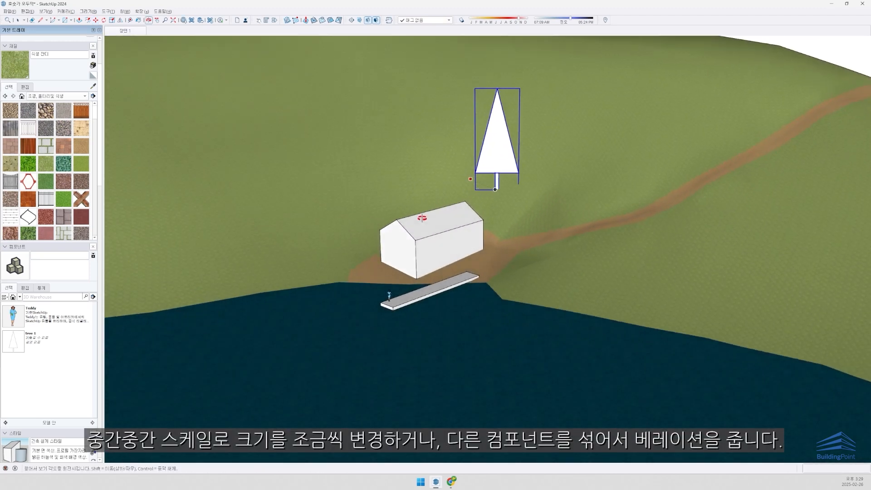
shift+middle_drag(421, 218, 586, 245)
scroll(586, 245, up, 1)
click(564, 222)
key(ctrl)
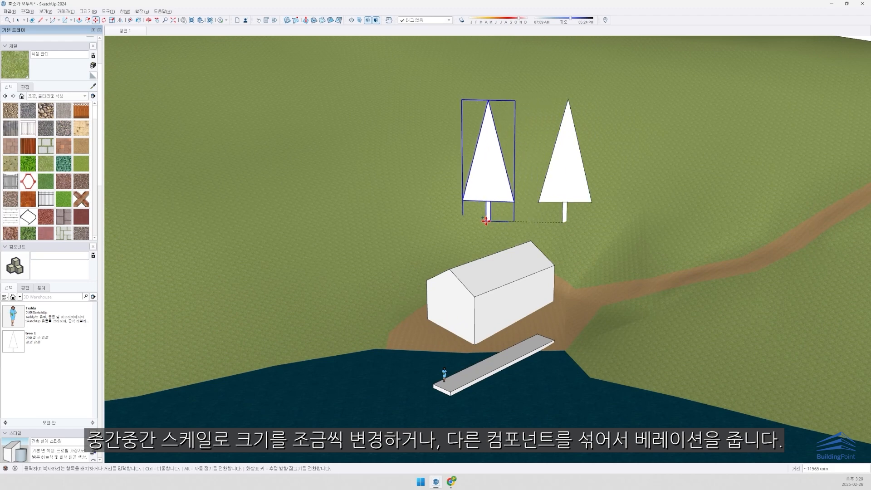
click(457, 221)
Place another copy of the tree about 35 m away, down the slope near the lake shore
scroll(457, 222, down, 3)
middle_drag(457, 222, 390, 249)
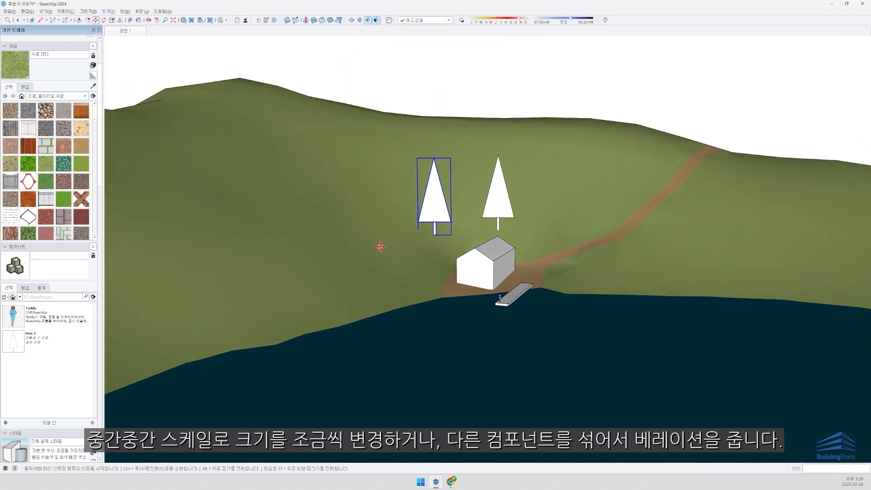
scroll(391, 250, up, 3)
scroll(471, 227, down, 2)
click(417, 252)
key(ctrl)
click(389, 295)
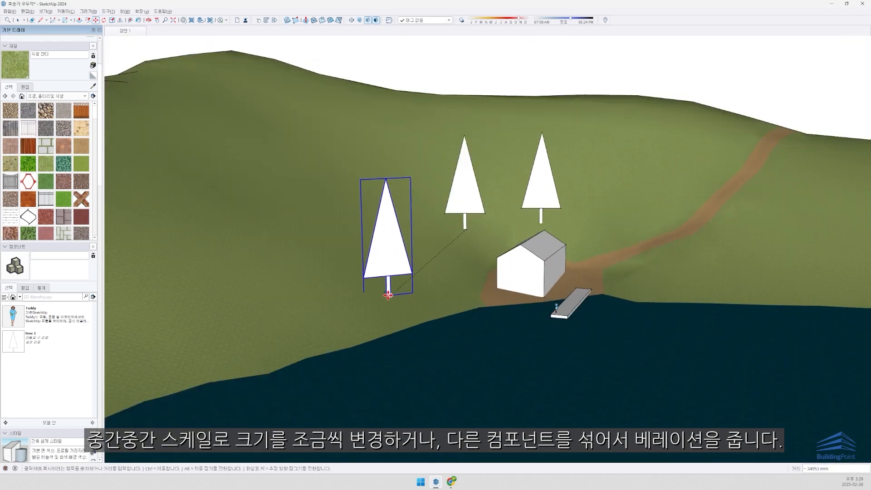
Scale the tree copy near the shore down to about 0.67 of its size
key(s)
click(411, 179)
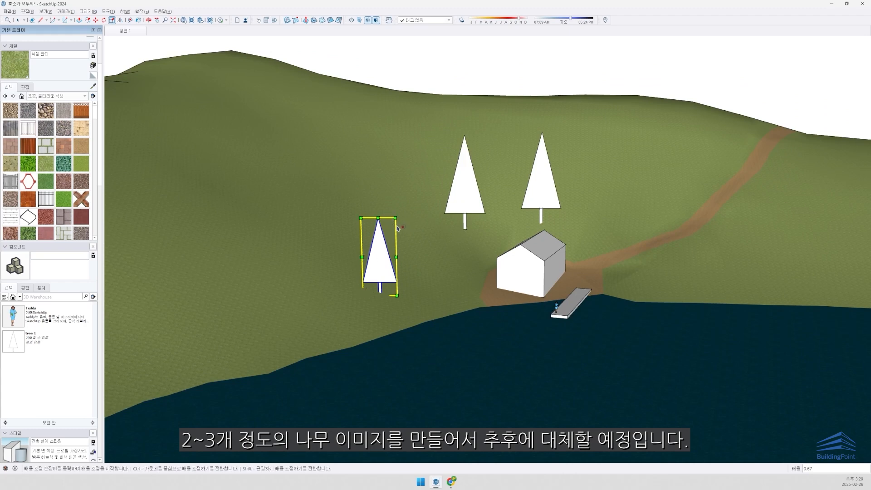
scroll(401, 213, up, 2)
click(405, 203)
scroll(428, 210, down, 2)
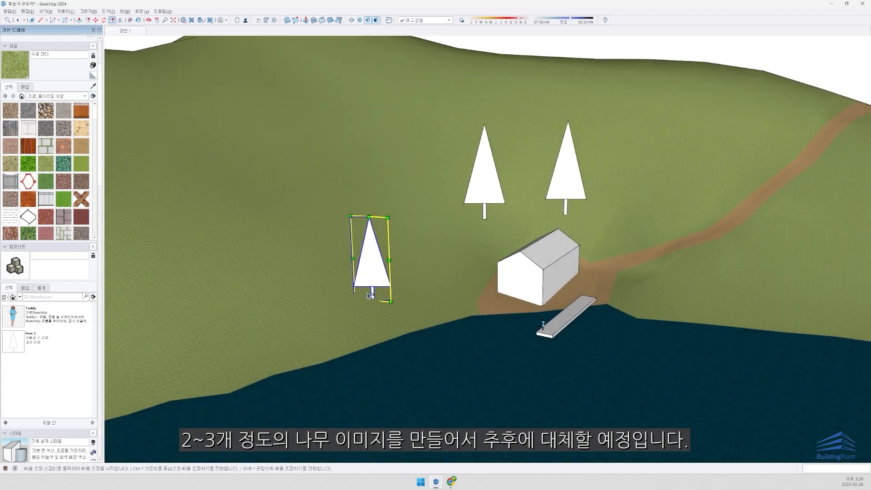
Copy the small tree to the lake edge in front of the cabin and make the copy a unique component
key(m)
scroll(367, 304, up, 2)
scroll(372, 295, down, 2)
click(372, 295)
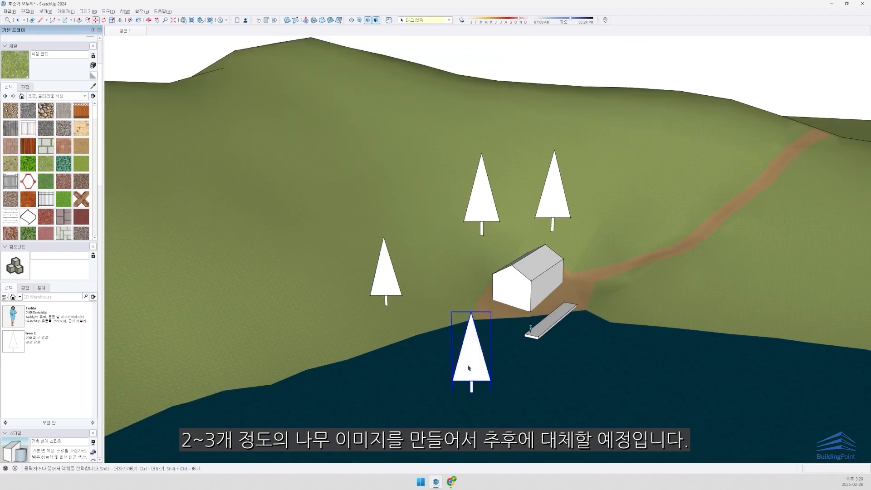
click(467, 385)
scroll(467, 375, up, 2)
key(space)
right_click(467, 376)
click(480, 257)
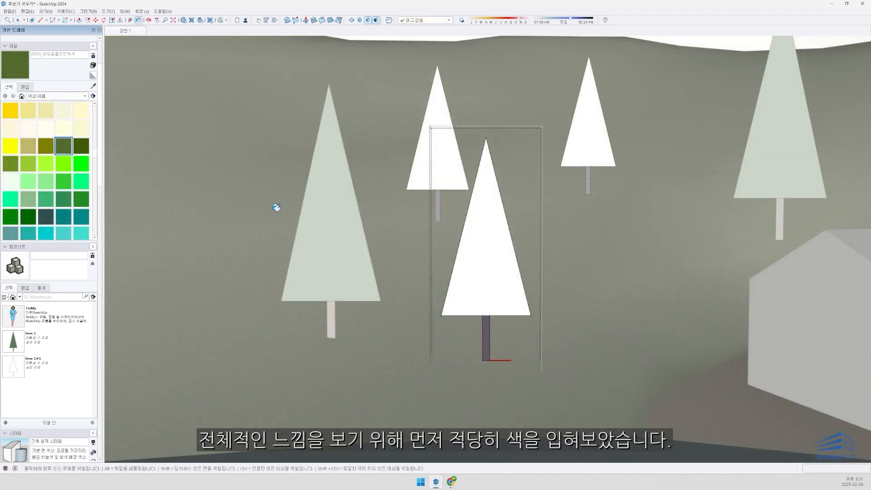
Paint the unique tree's crown dark olive green and adjust that colour to hue 95 and saturation 26
click(487, 266)
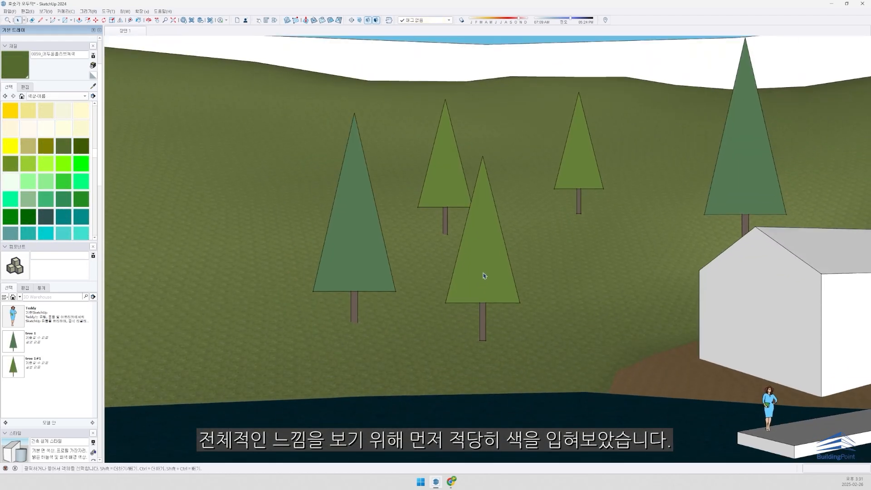
double_click(483, 276)
key(b)
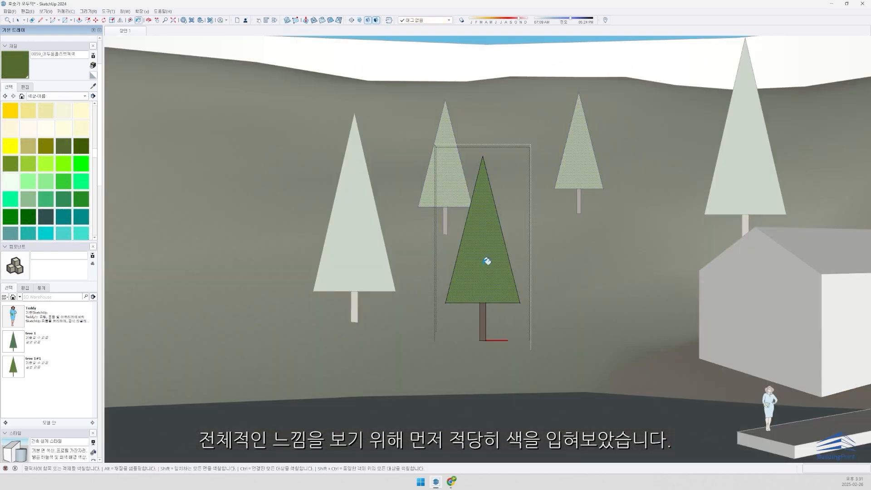
click(25, 88)
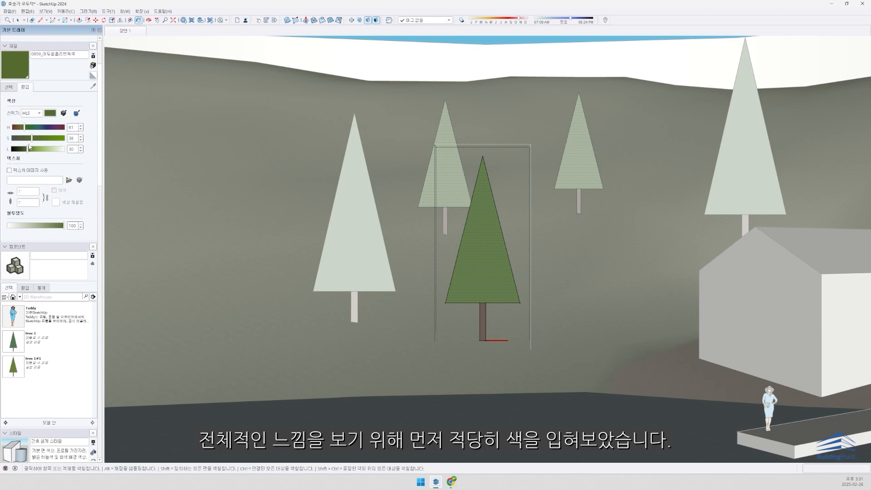
scroll(361, 253, down, 5)
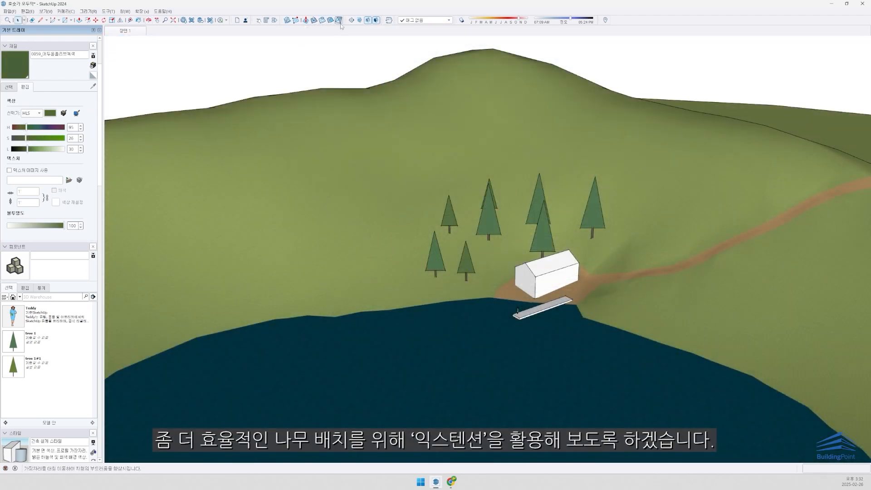
Search the Extension Warehouse for "drop\" and open the DropGC extension page
click(194, 23)
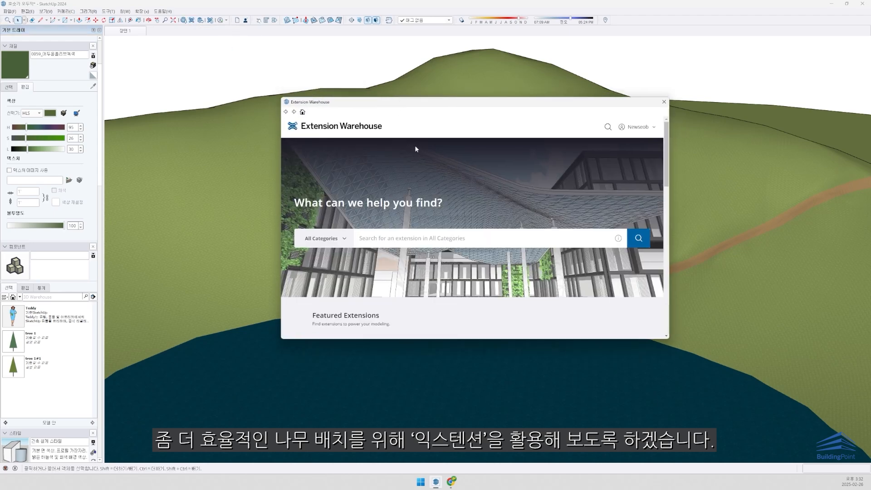
text(drop\)
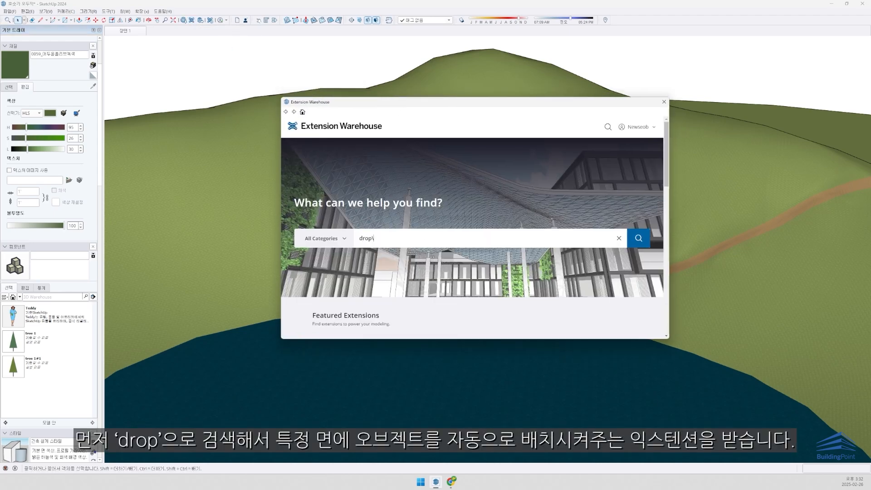
key(Return)
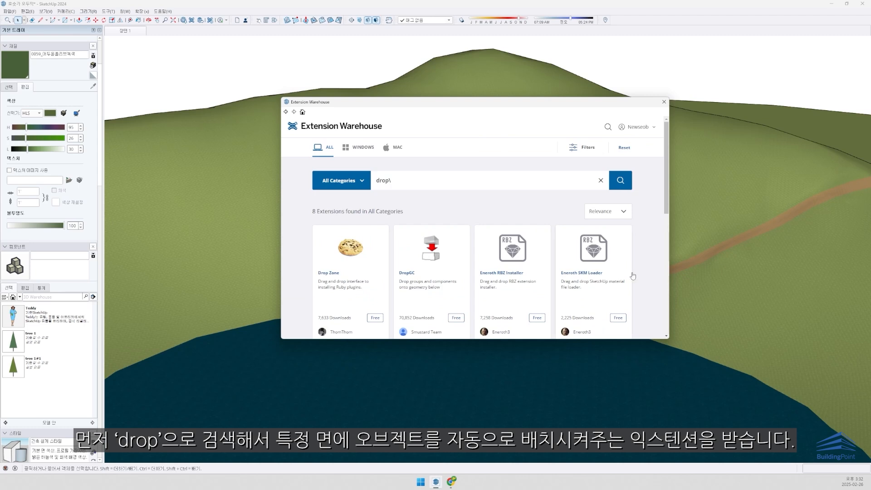
click(418, 260)
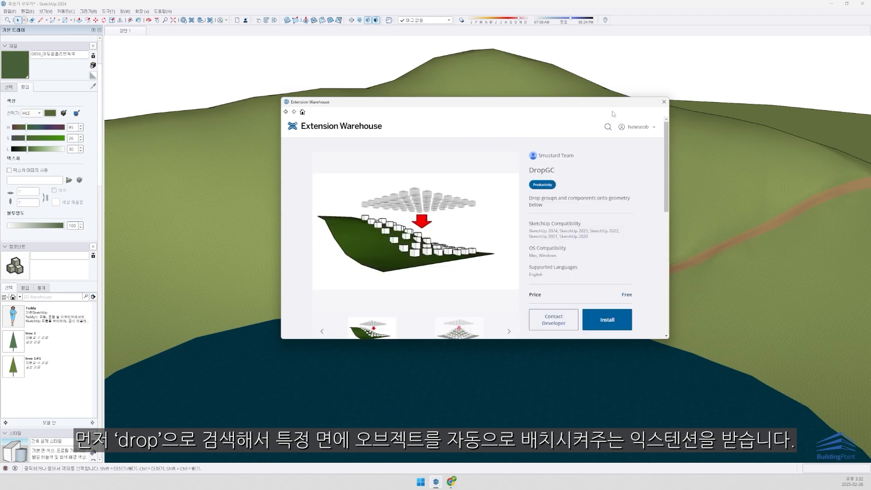
Enlarge the Extension Warehouse window, view DropGC's two preview images, and install the extension
drag(604, 105, 499, 50)
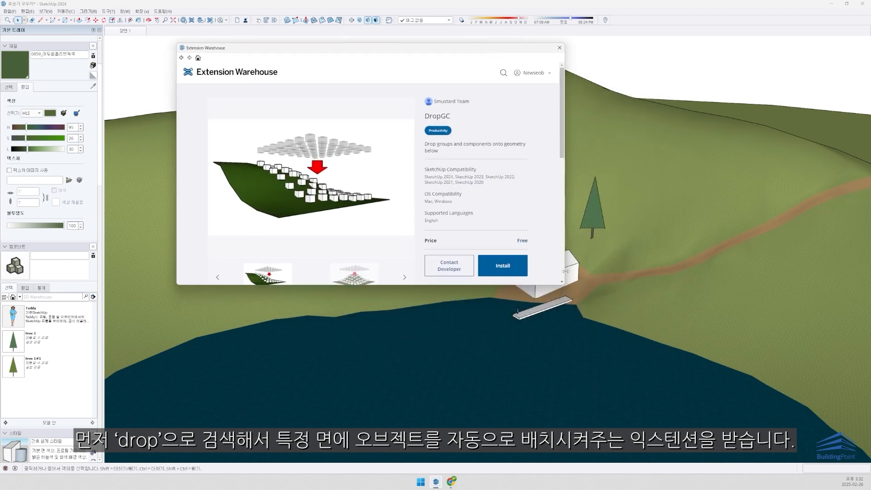
drag(566, 270, 724, 269)
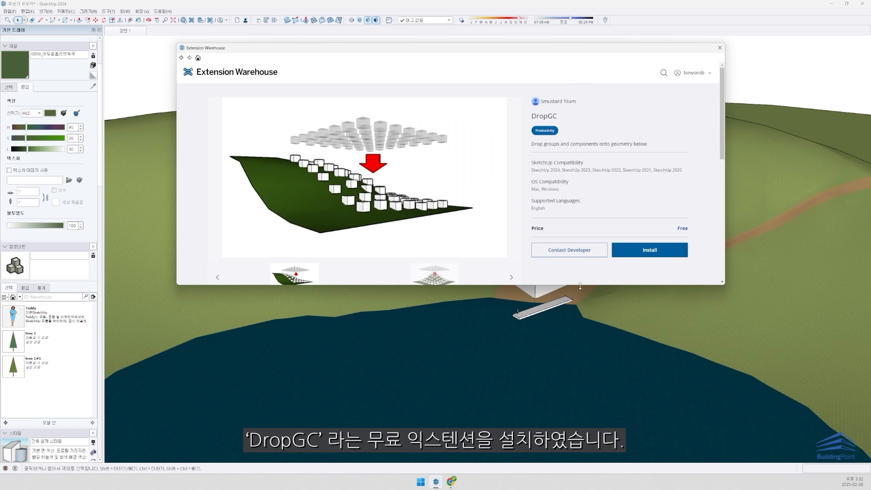
drag(580, 285, 584, 383)
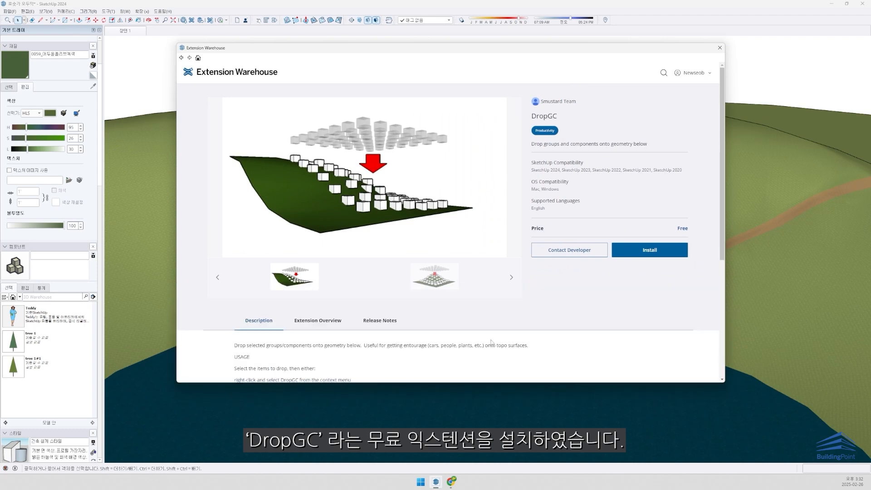
click(439, 280)
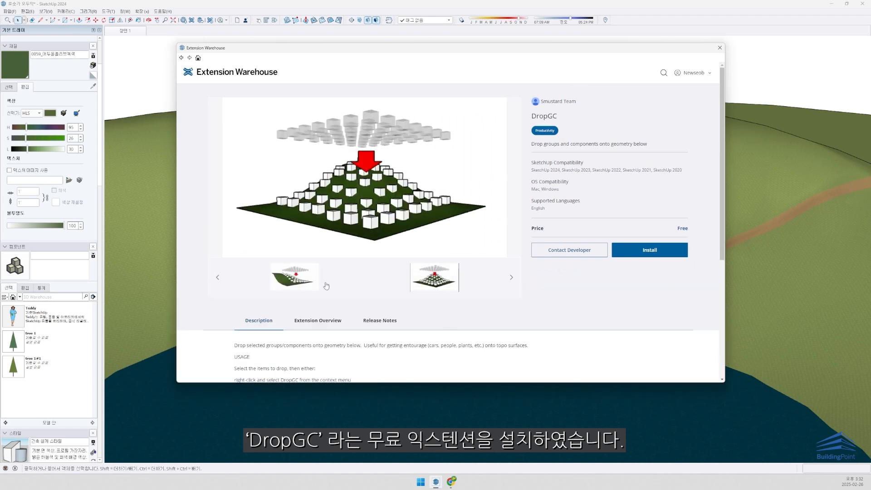
click(312, 285)
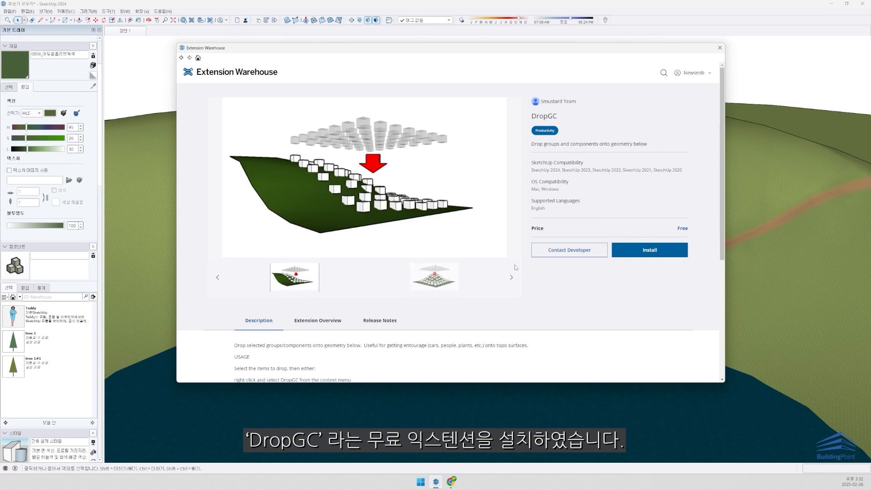
click(646, 253)
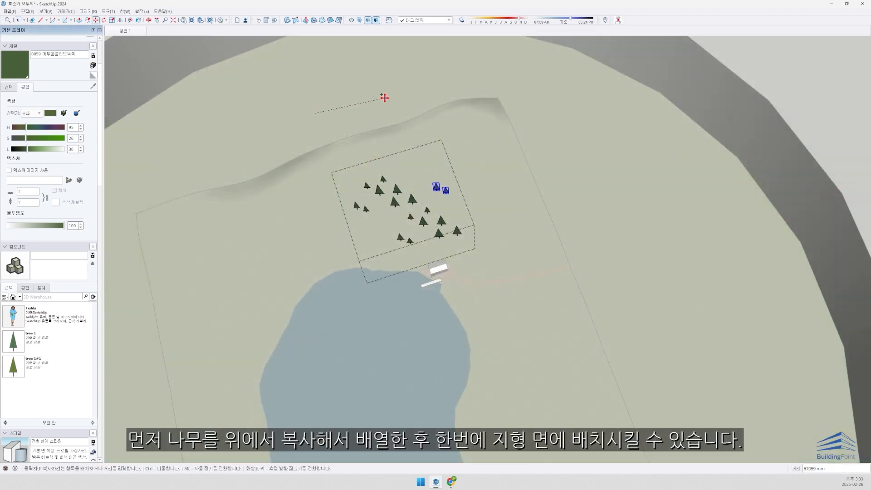
Finish placing the copied pair of trees and copy the central cluster of trees to thicken the grove behind the cabin
click(384, 98)
scroll(396, 176, up, 6)
key(space)
drag(366, 212, 523, 345)
key(m)
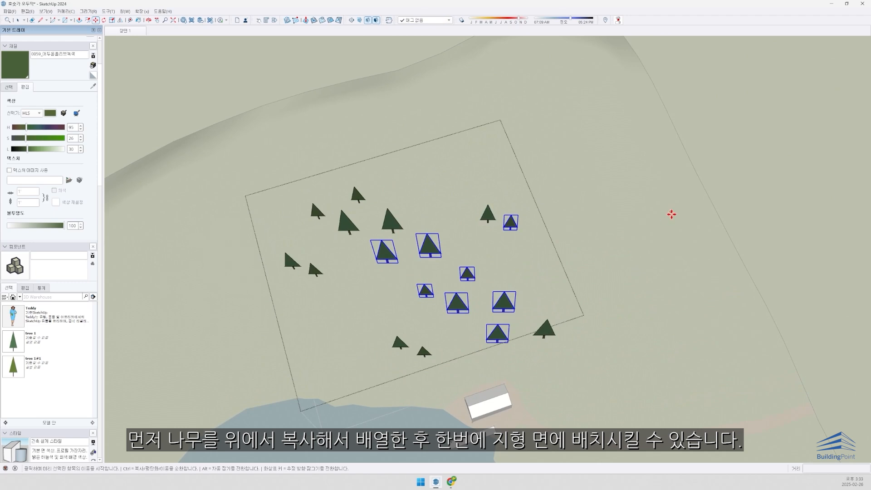
scroll(787, 213, down, 5)
middle_drag(772, 157, 765, 210)
key(ctrl)
click(843, 233)
click(792, 223)
key(space)
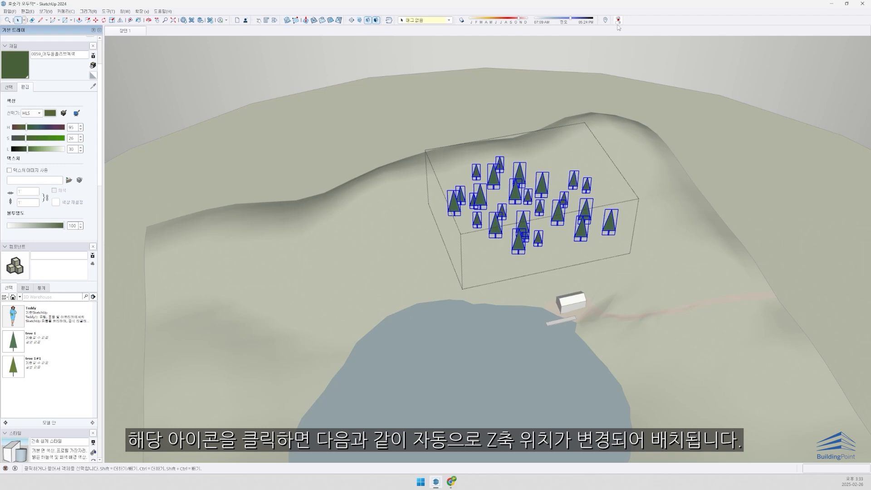
Drop all the selected trees of the grove onto the terrain with DropGC
click(618, 22)
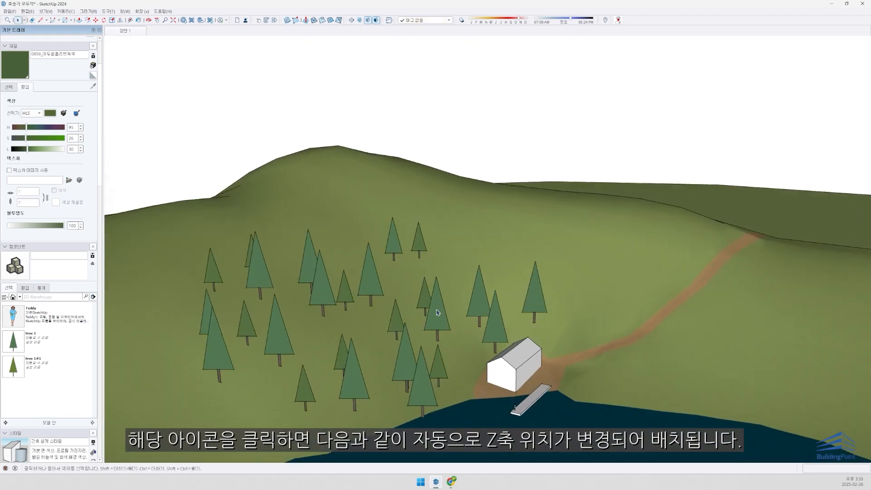
middle_drag(436, 313, 350, 243)
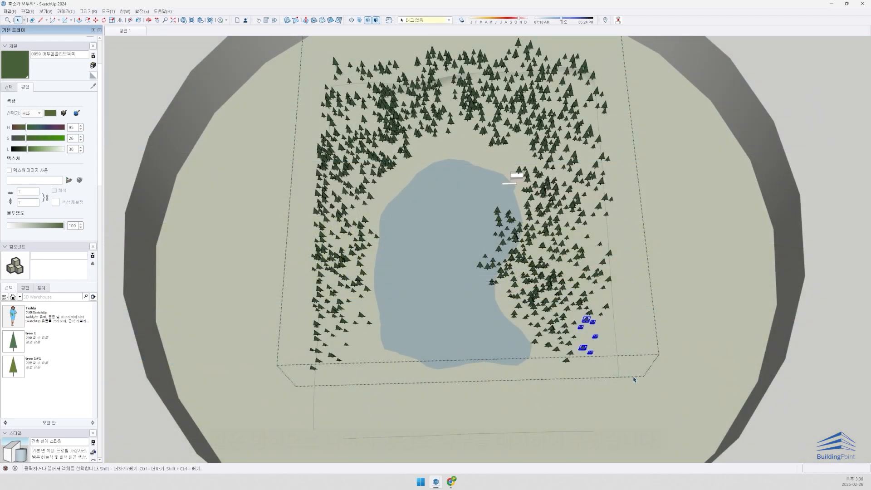
Select every tree in the forest group around the lake and drop them onto the terrain with DropGC
key(m)
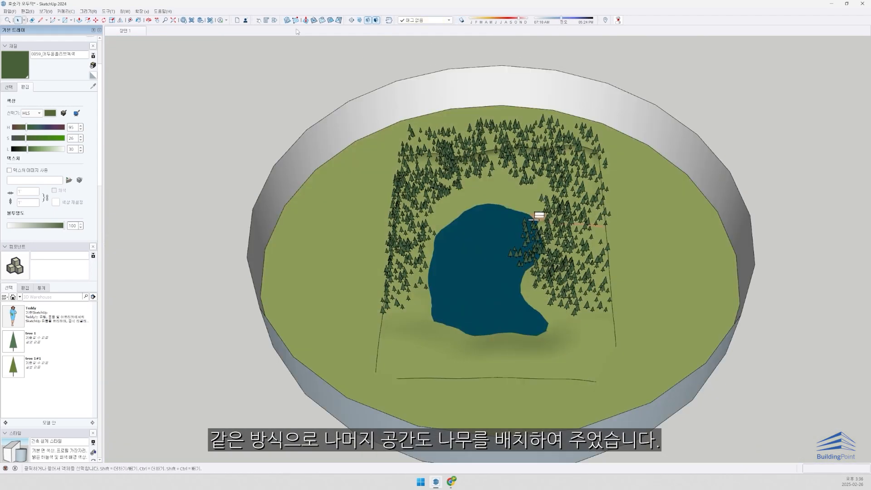
double_click(469, 157)
key(ctrl+a)
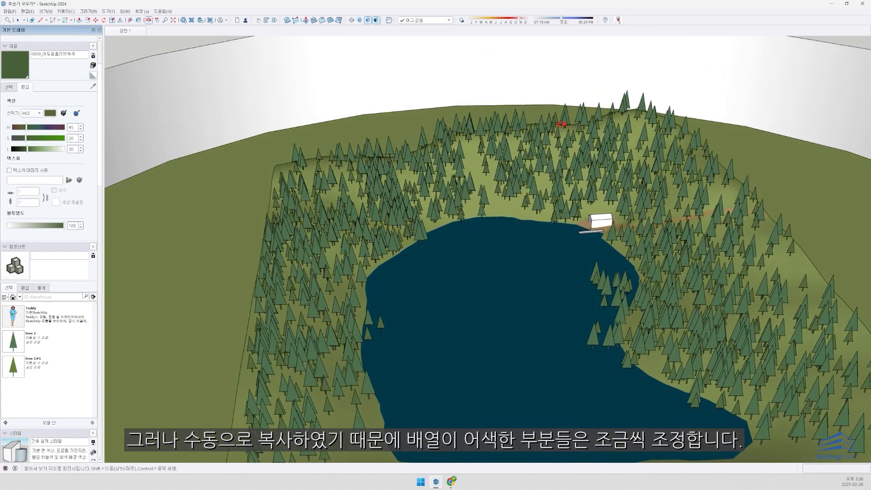
Open the forest group and select the awkwardly spaced trees behind the lake's far shore
scroll(521, 218, up, 5)
middle_drag(521, 225, 522, 108)
middle_drag(482, 182, 484, 302)
scroll(367, 204, up, 3)
shift+middle_drag(367, 204, 442, 270)
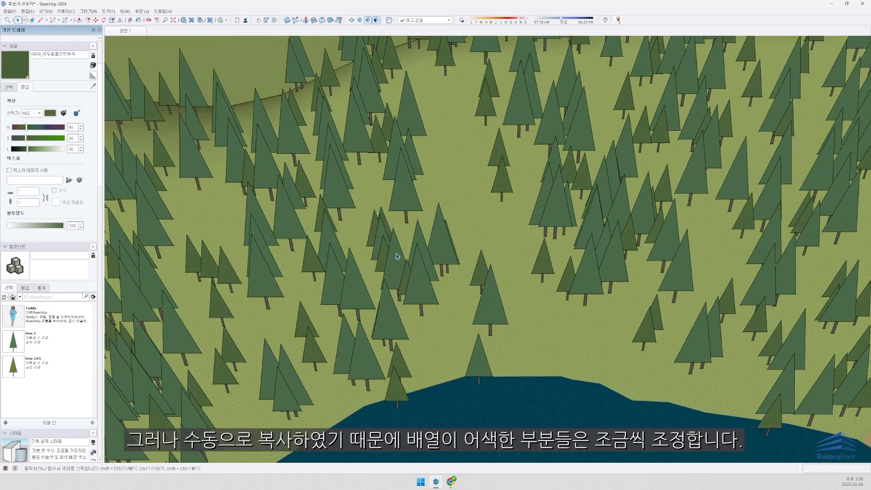
double_click(421, 267)
scroll(420, 266, up, 2)
click(418, 263)
click(449, 306)
click(427, 295)
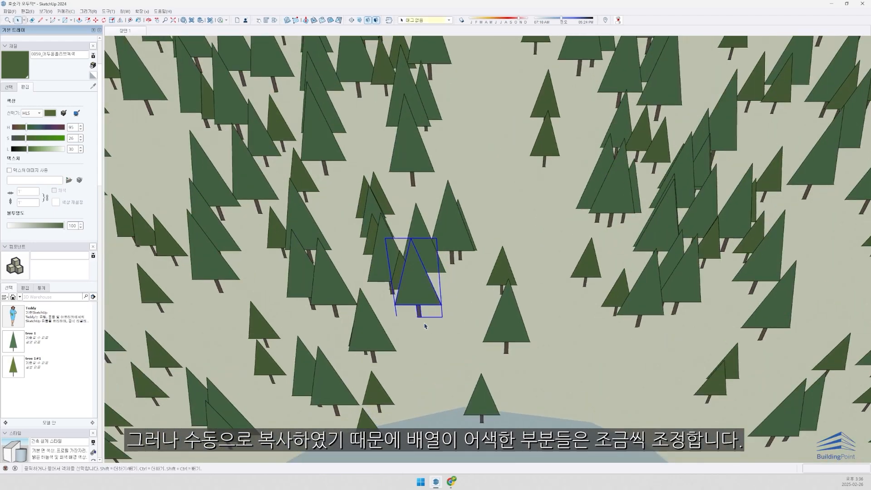
click(456, 245)
shift+click(460, 252)
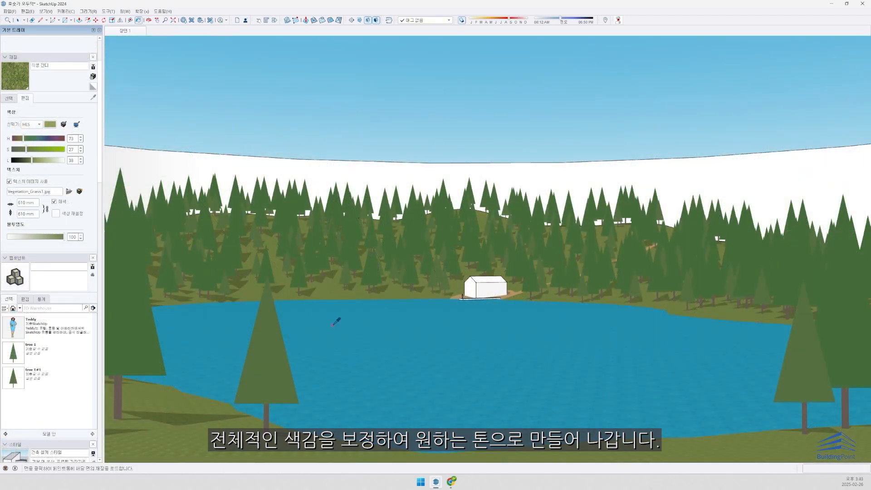
Sample the lake's water material and darken it to a lightness of 41
alt+click(333, 324)
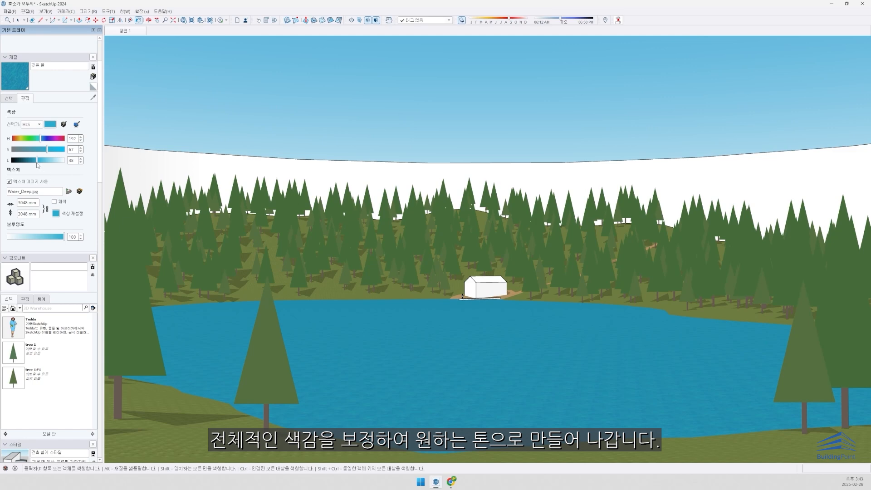
drag(38, 165, 34, 162)
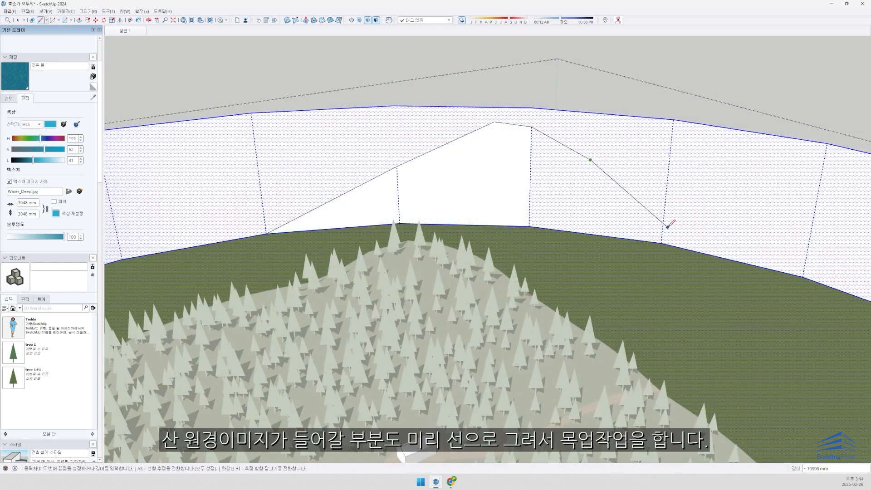
Finish drawing the mountain outline on the backdrop wall and check it from the saved scene 장면 1
click(665, 227)
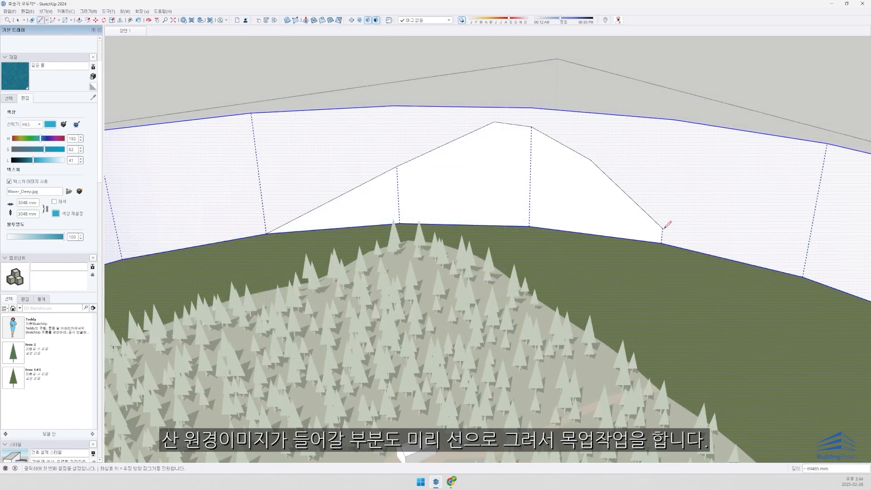
scroll(669, 231, down, 1)
click(125, 31)
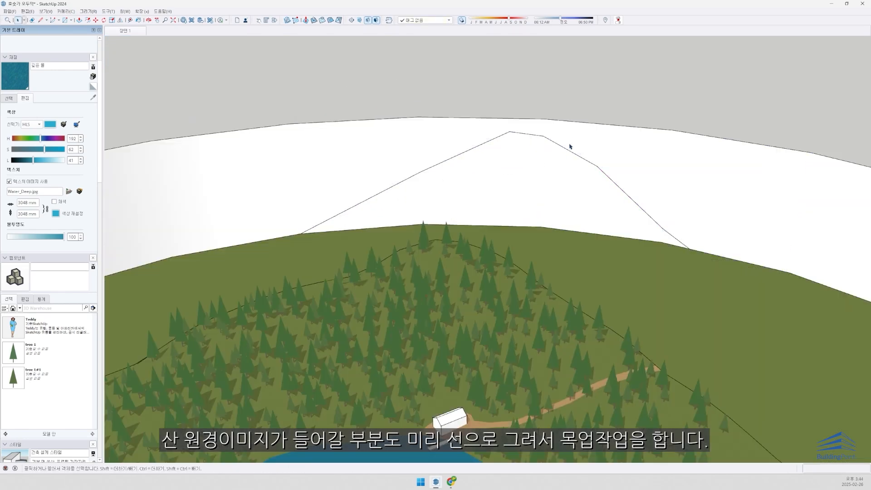
key(space)
middle_drag(522, 195, 544, 218)
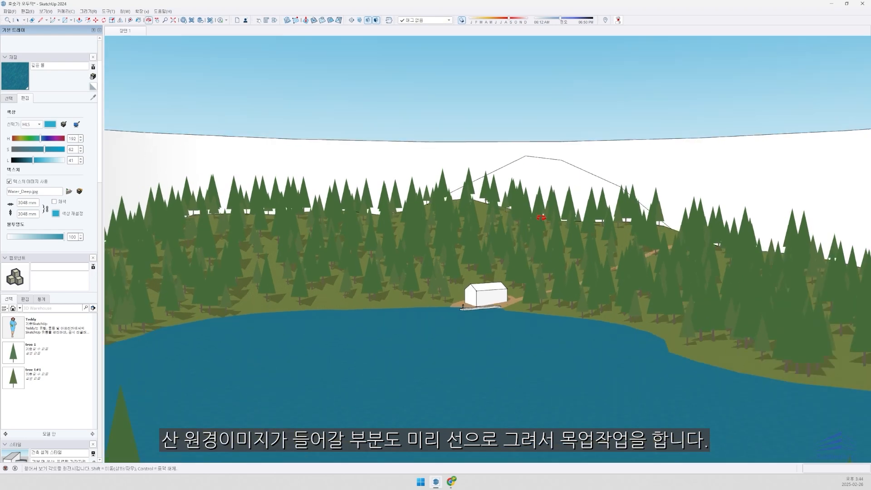
Open the backdrop wall group, select the mountain face and paint it with a dark teal named colour
scroll(548, 171, up, 4)
double_click(552, 163)
triple_click(551, 164)
middle_drag(552, 163, 557, 235)
click(542, 199)
scroll(543, 199, down, 2)
scroll(540, 198, down, 2)
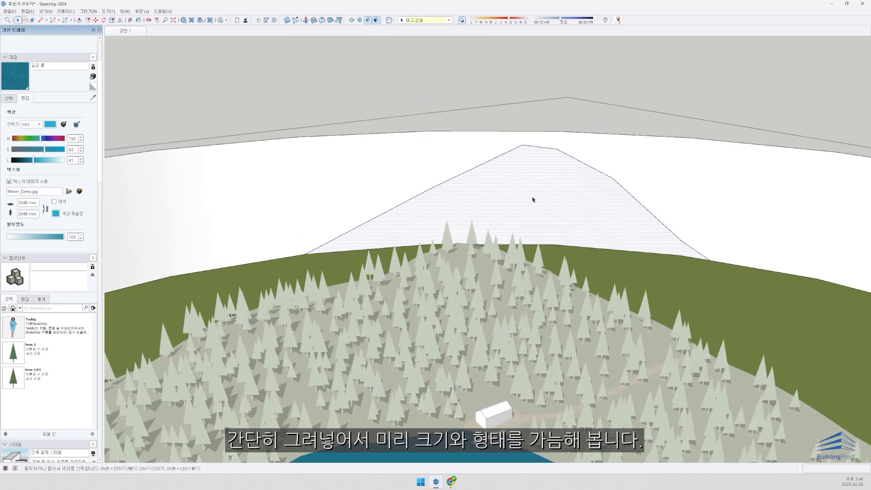
key(b)
click(10, 99)
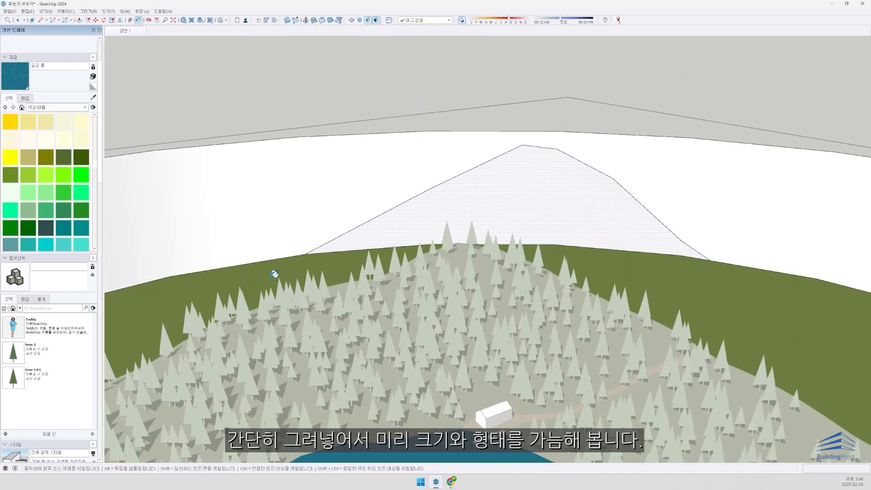
alt+click(271, 276)
click(63, 157)
click(77, 160)
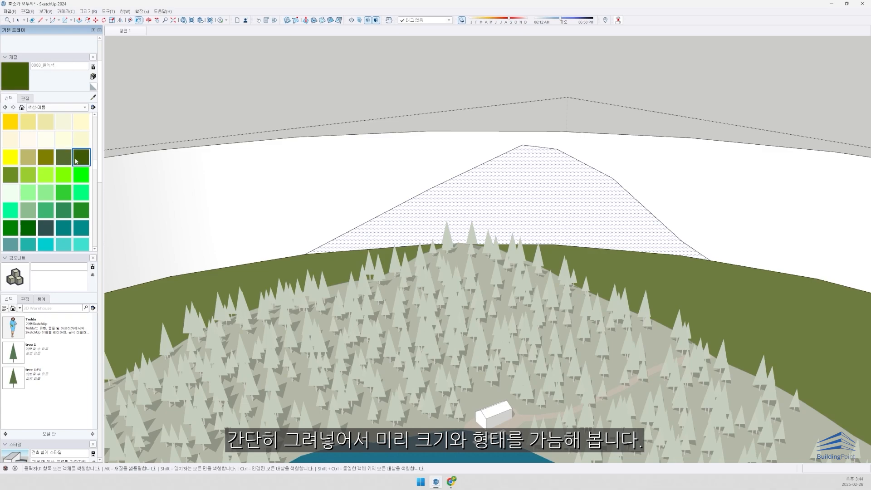
click(65, 227)
click(505, 200)
mouse_move(505, 200)
middle_down()
mouse_move(443, 80)
mouse_move(386, 150)
middle_up()
key(space)
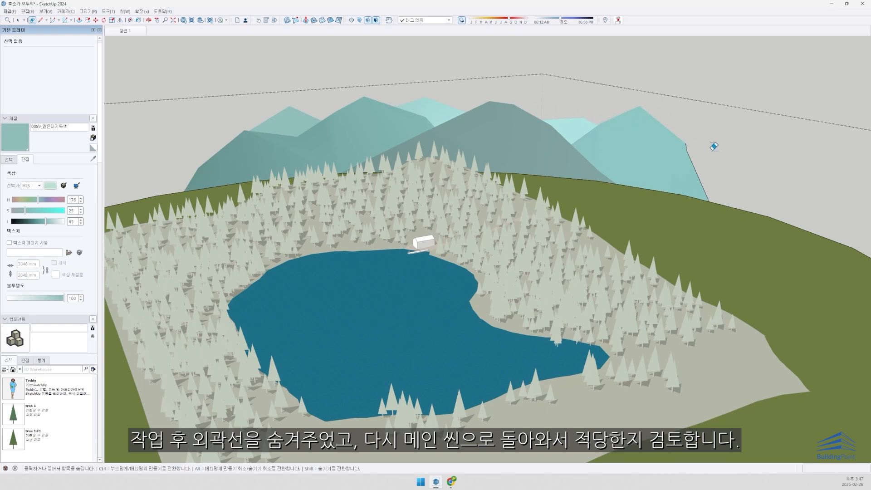
Return to the saved scene 장면 1 and turn off the shadows
key(space)
click(141, 32)
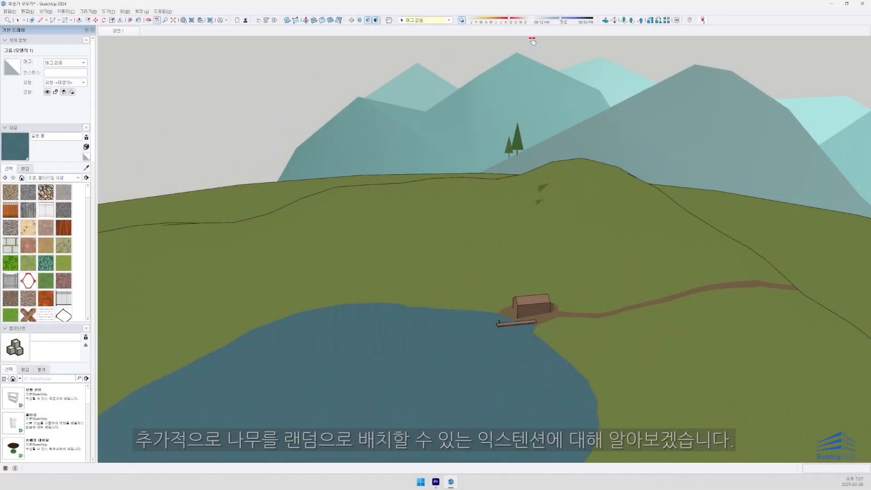
click(463, 20)
scroll(474, 138, down, 2)
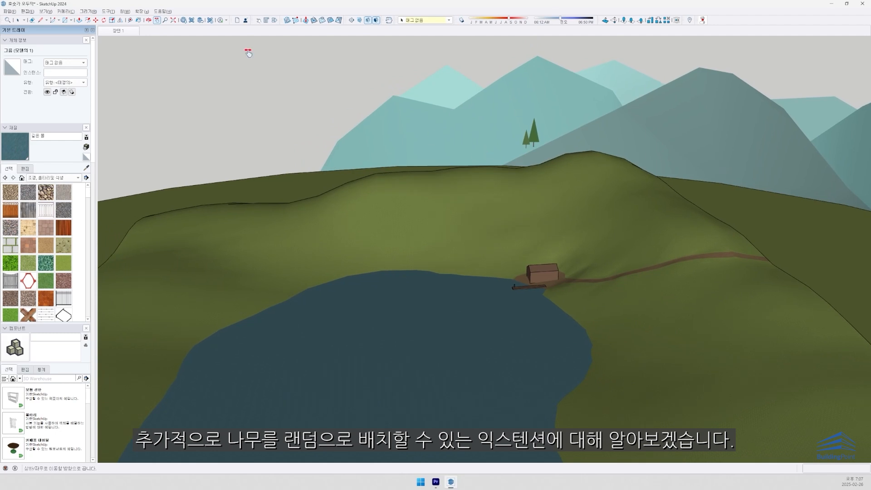
Open the Extension Warehouse and search it for "random"
click(124, 12)
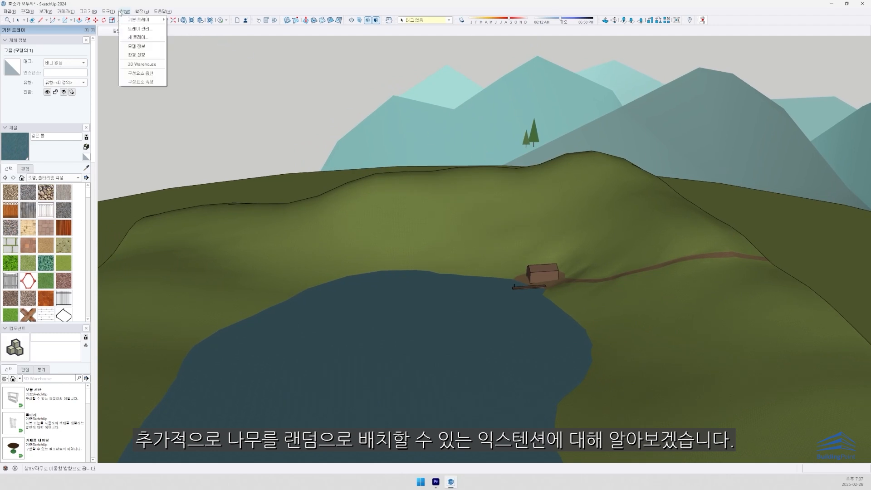
click(246, 32)
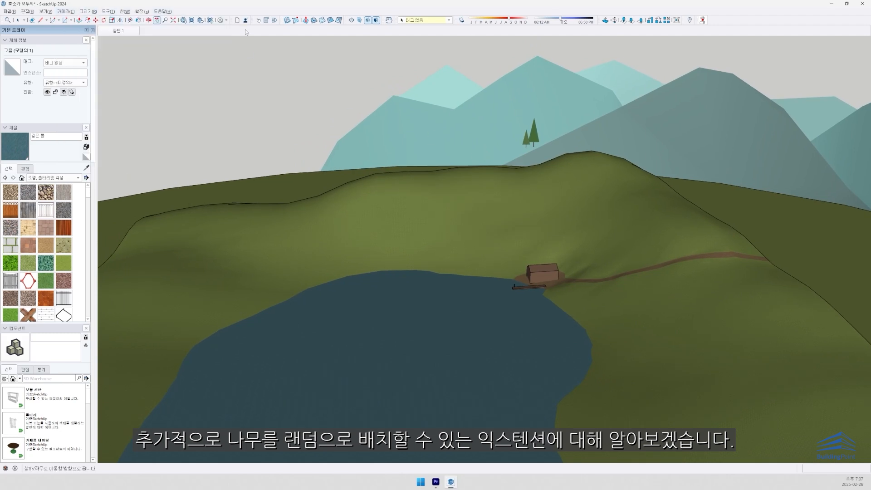
click(191, 20)
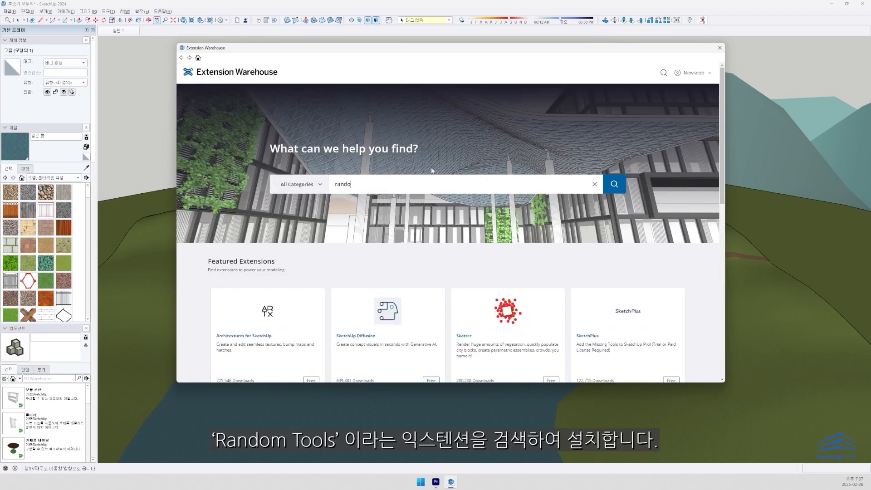
text(random)
key(Return)
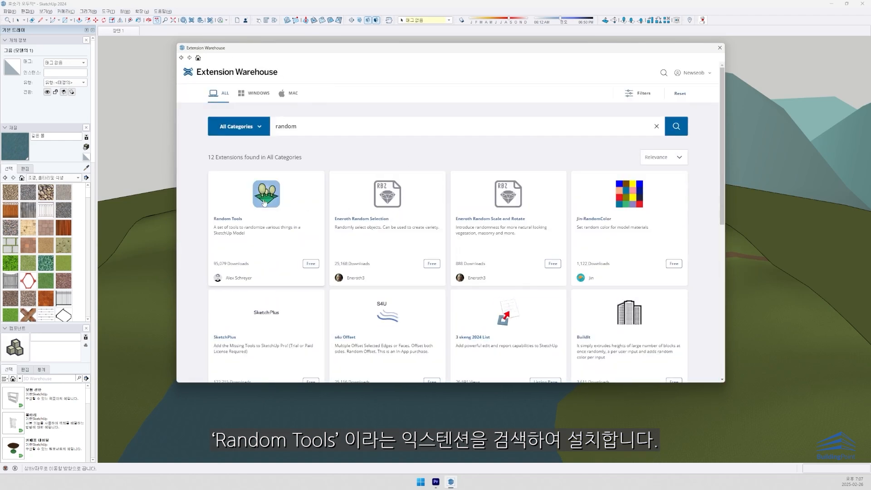
Open the Random Tools extension page and look through its preview images
click(265, 203)
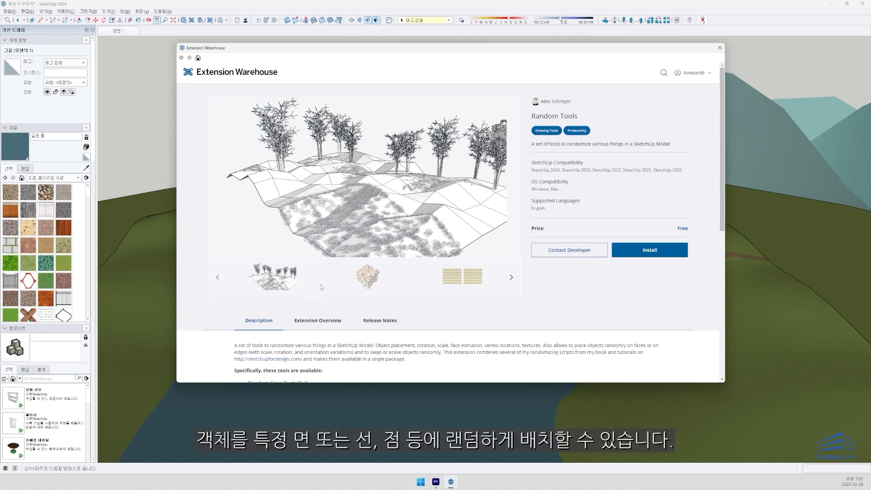
click(368, 279)
click(451, 281)
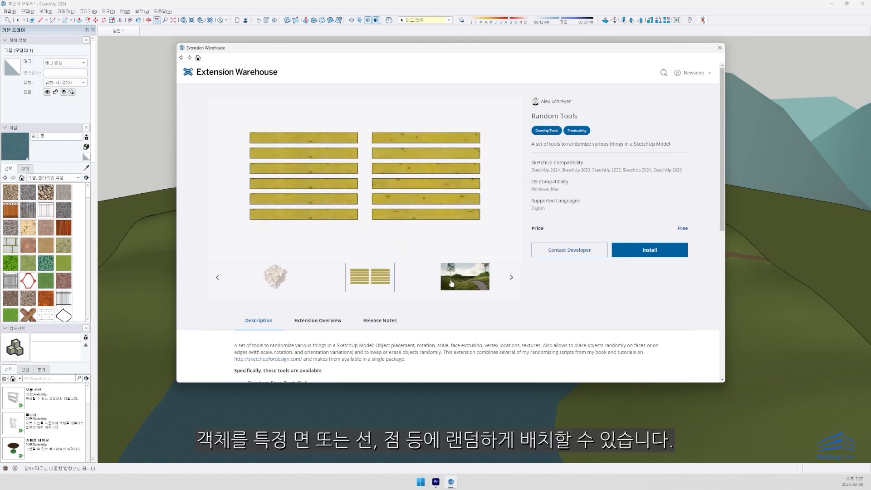
click(451, 281)
click(454, 278)
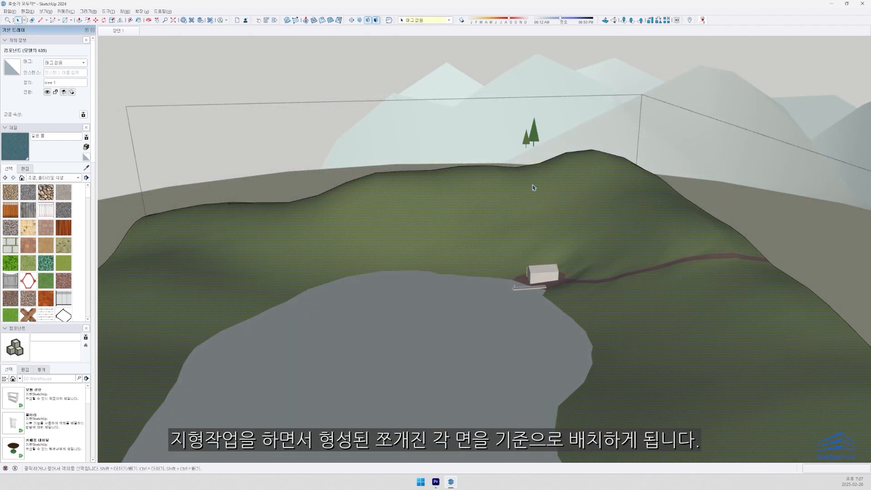
Inspect the terrain's faces and try to place the tree randomly on them with only the tree selected
triple_click(533, 187)
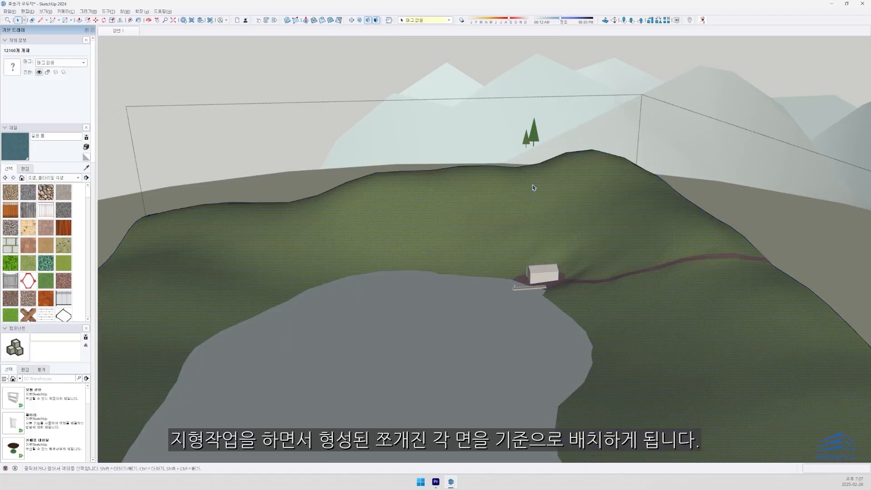
middle_drag(533, 187, 496, 105)
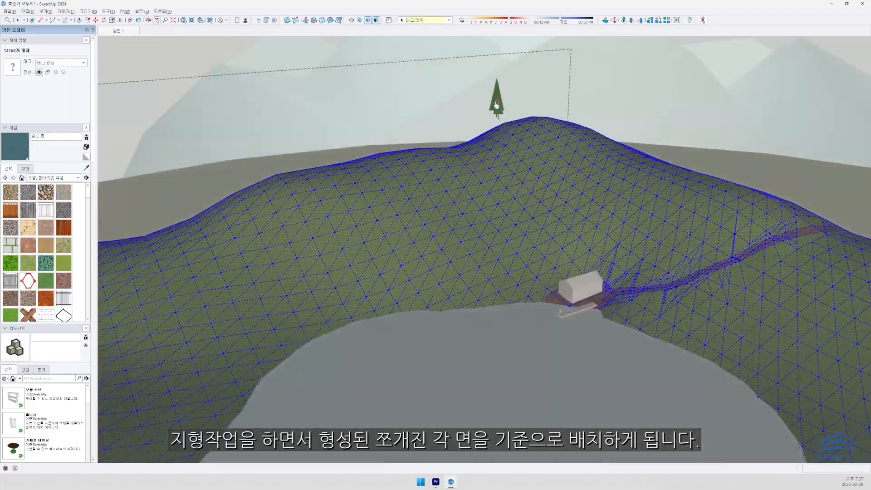
scroll(495, 105, up, 3)
click(495, 105)
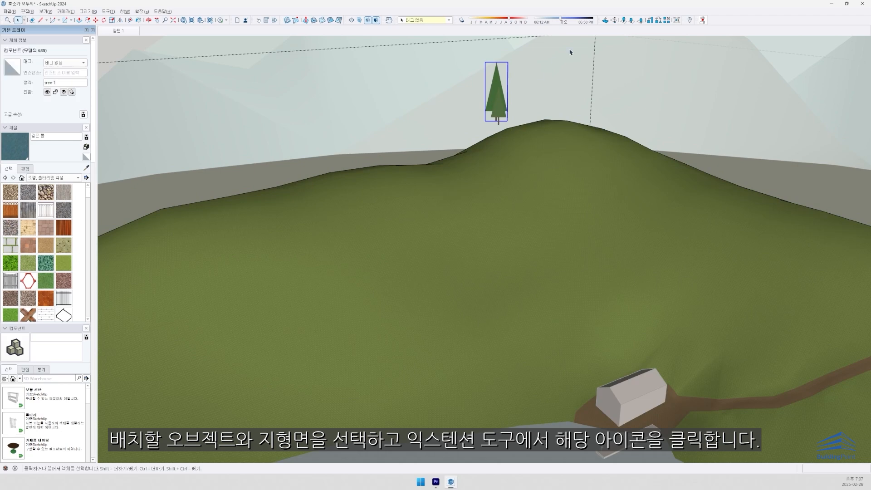
click(623, 20)
click(495, 245)
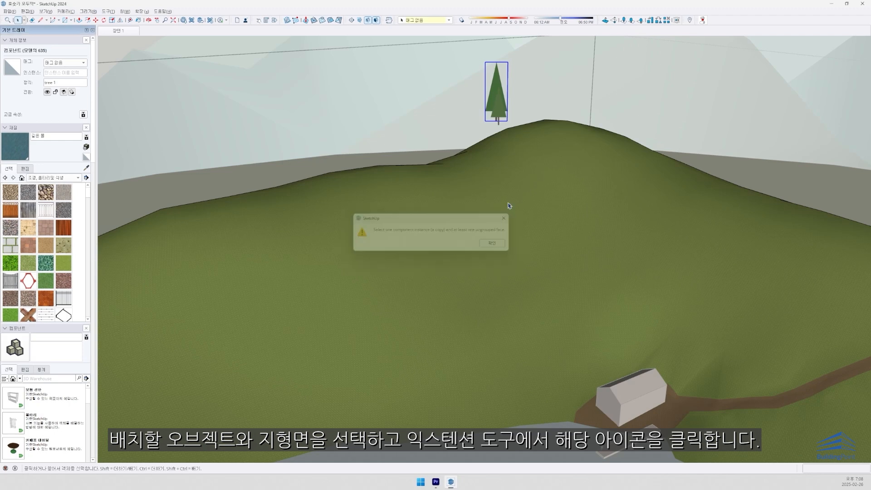
Select the tree and terrain faces, and place copies randomly on the faces with scale variation 0.5 and orientation Up
middle_drag(507, 204, 528, 167)
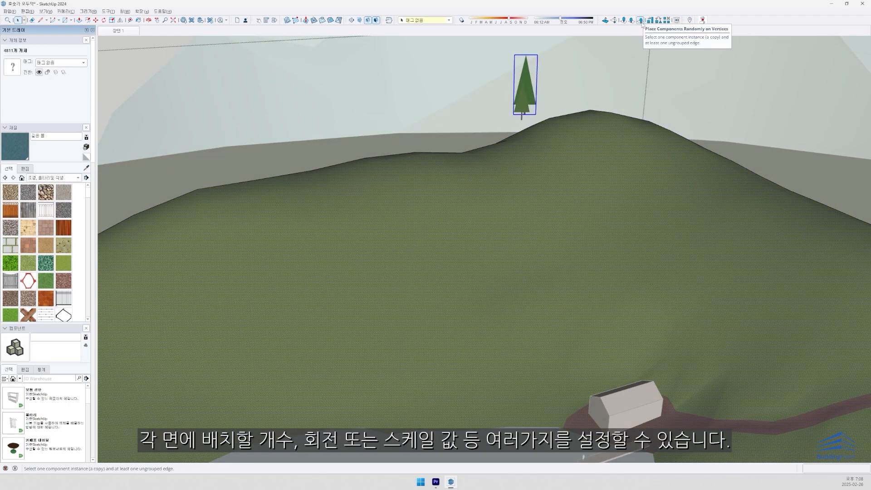
click(622, 22)
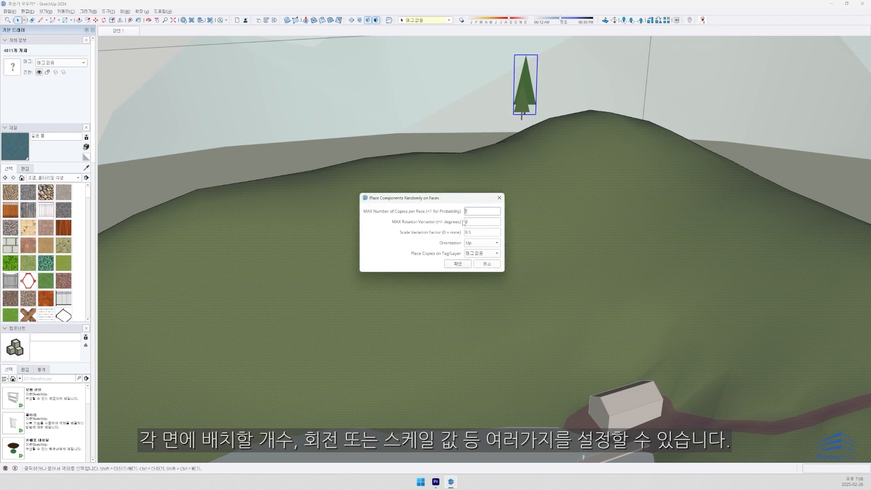
click(458, 264)
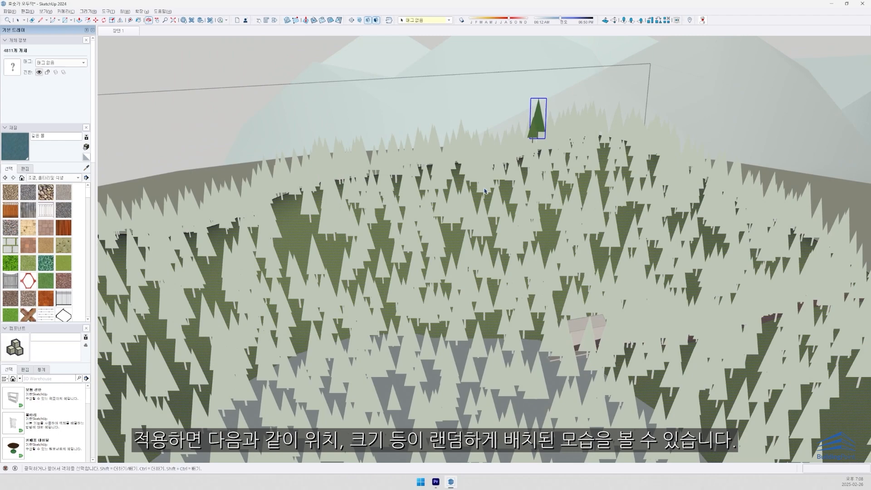
middle_drag(518, 190, 486, 224)
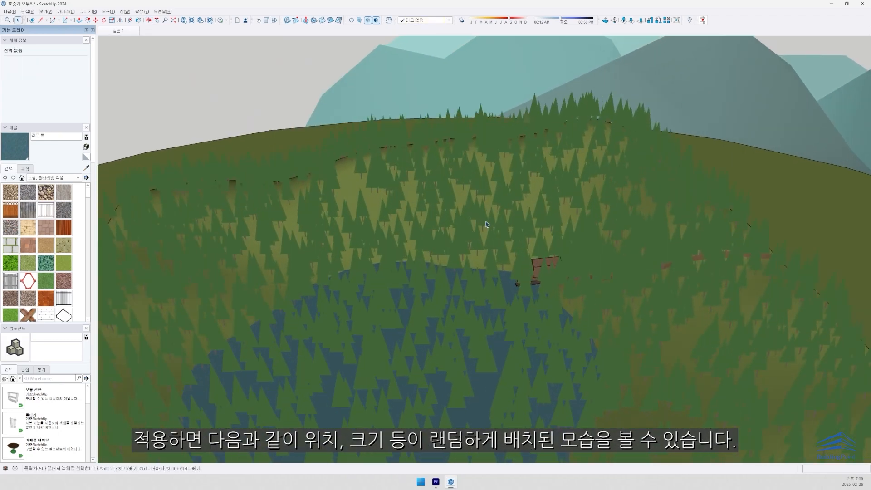
Select all the randomly placed trees and randomly erase them with a deletion probability of 50%
key(ctrl+a)
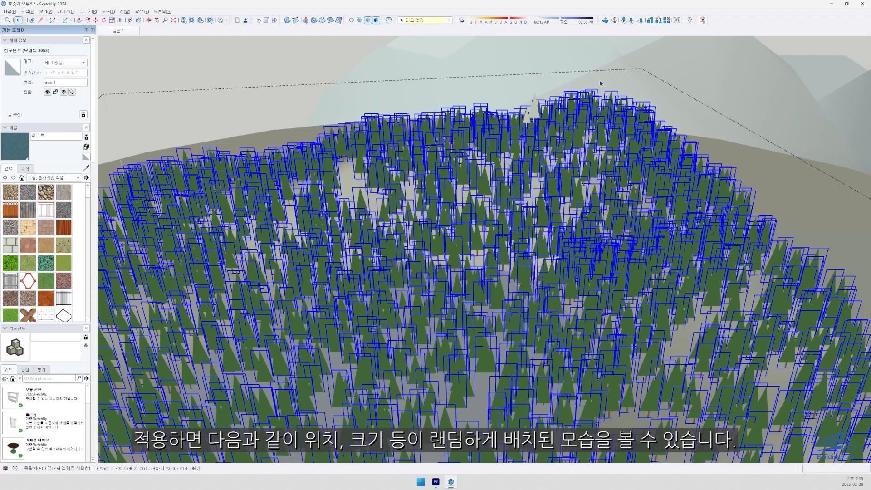
click(665, 20)
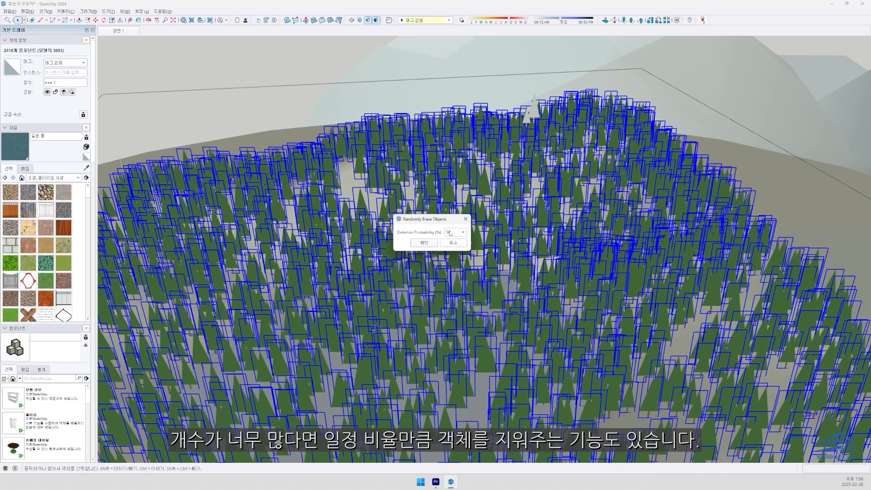
click(424, 243)
Delete the trees standing in the lake, one area at a time
scroll(550, 128, down, 4)
middle_drag(550, 128, 395, 274)
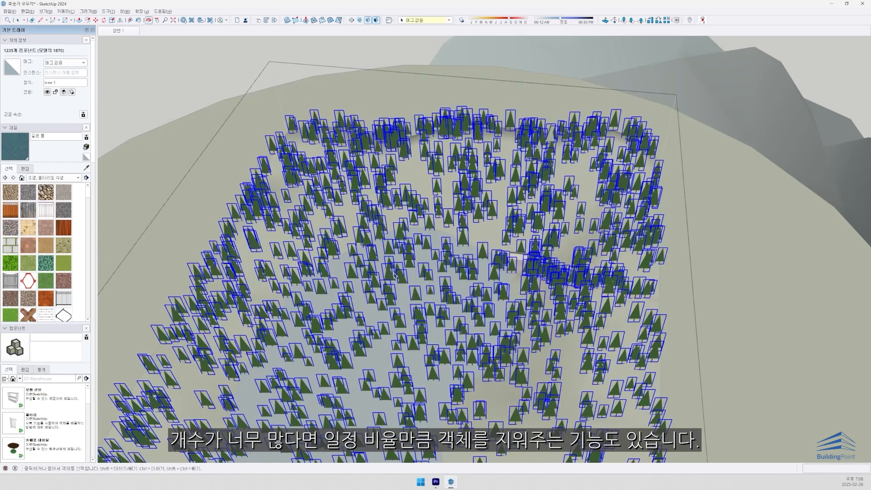
middle_drag(437, 307, 456, 290)
drag(450, 347, 387, 254)
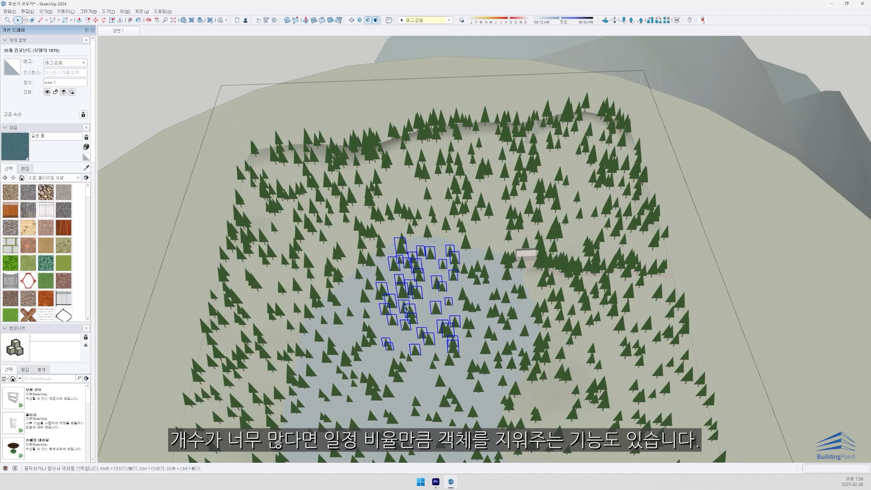
key(Delete)
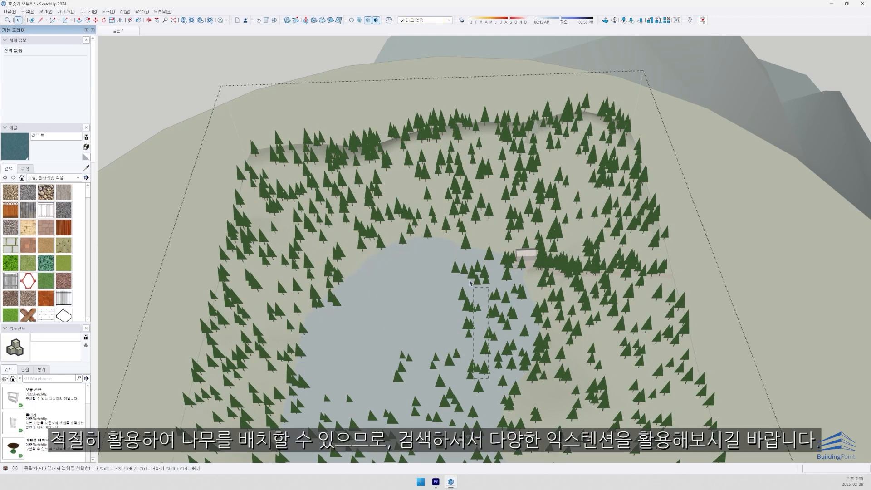
scroll(456, 382, down, 3)
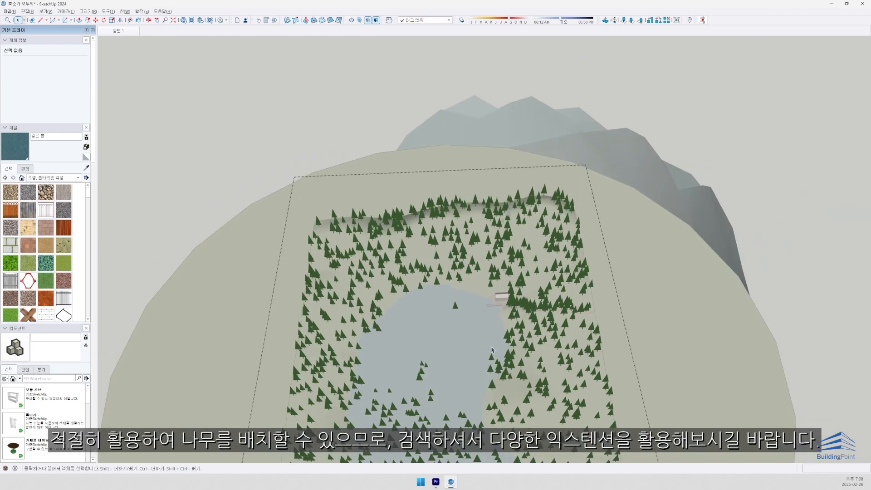
drag(459, 352, 367, 430)
key(Delete)
scroll(404, 380, down, 3)
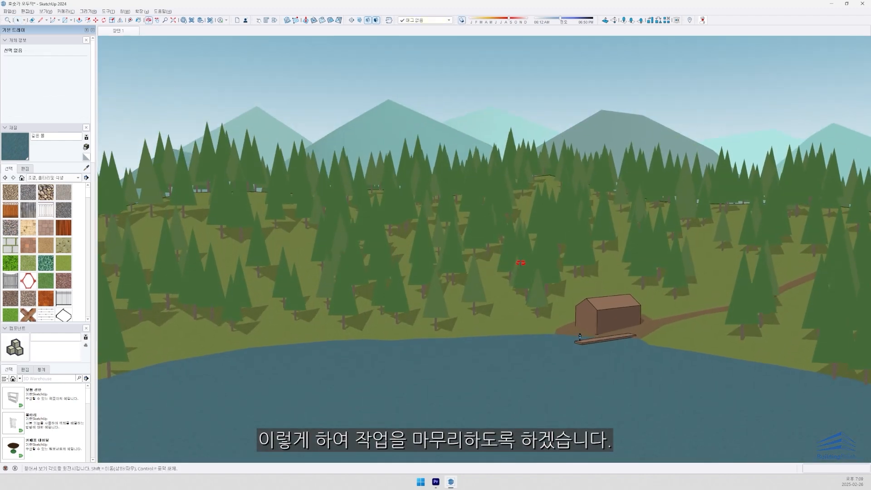
Examine the finished lake scene, its forest and shoreline from several viewpoints
mouse_move(520, 262)
mouse_down()
mouse_move(535, 234)
mouse_move(520, 246)
mouse_up()
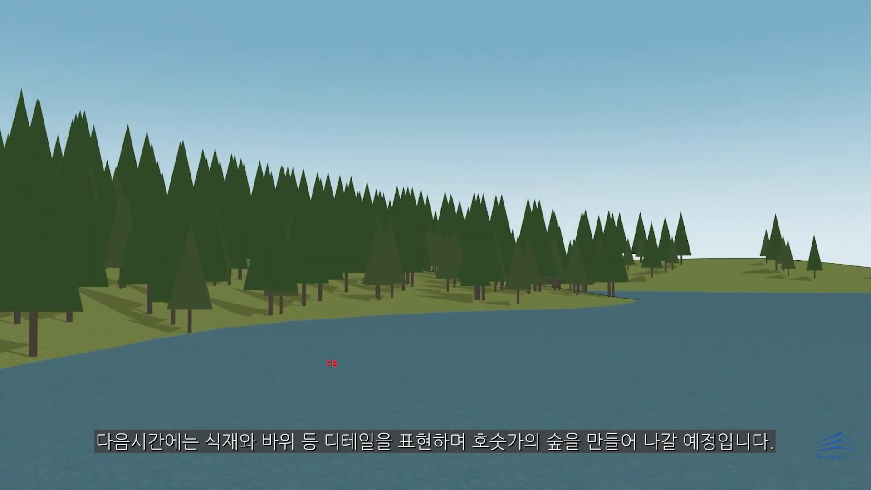
middle_drag(331, 363, 842, 367)
middle_drag(542, 333, 510, 315)
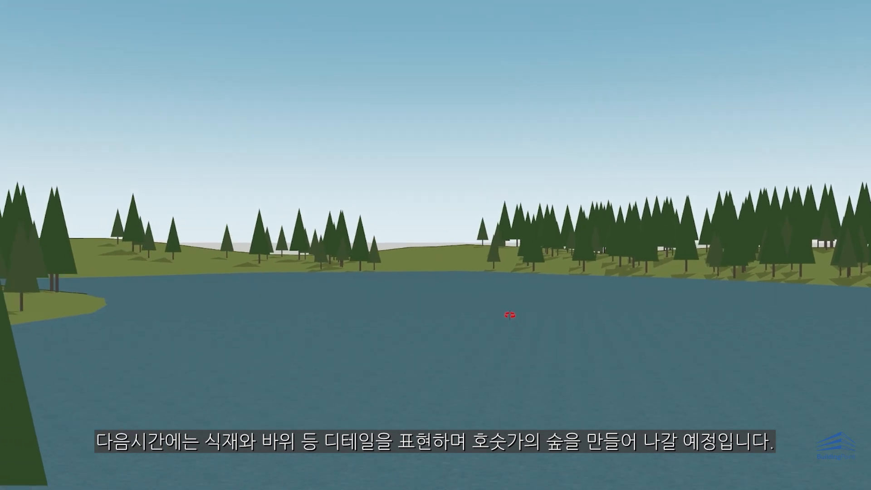
scroll(477, 323, up, 2)
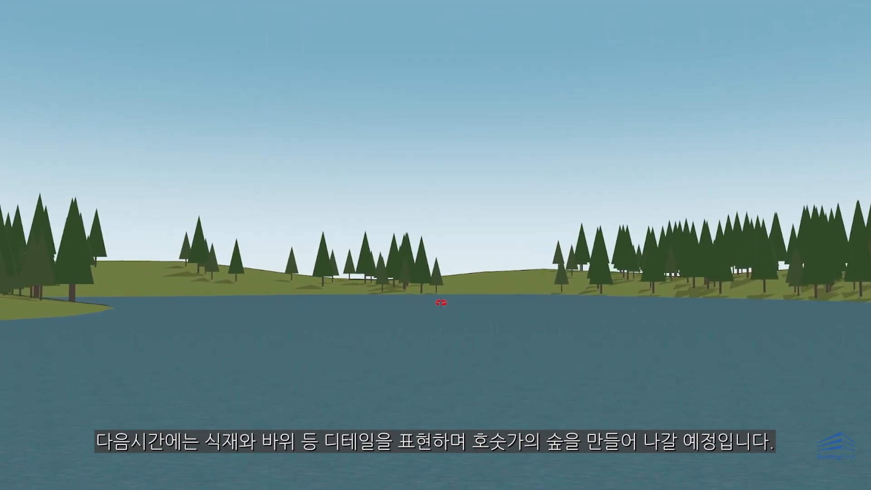
middle_drag(441, 302, 491, 376)
scroll(460, 319, up, 2)
middle_drag(460, 319, 488, 336)
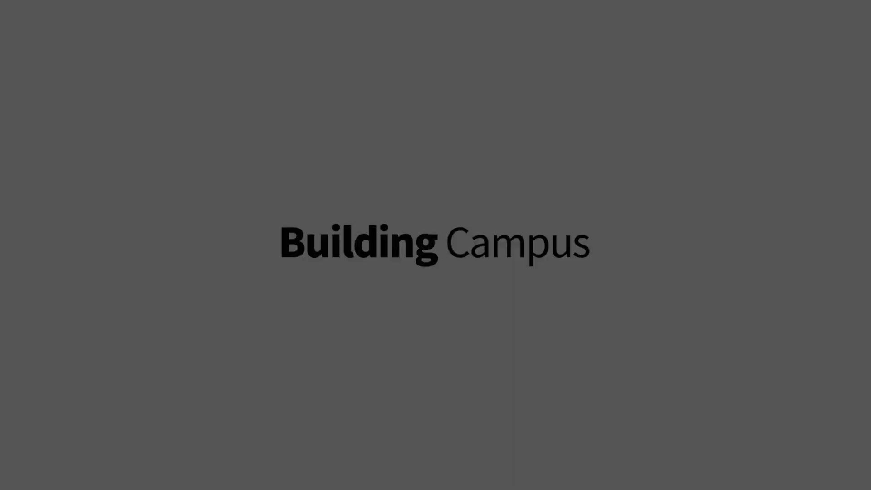